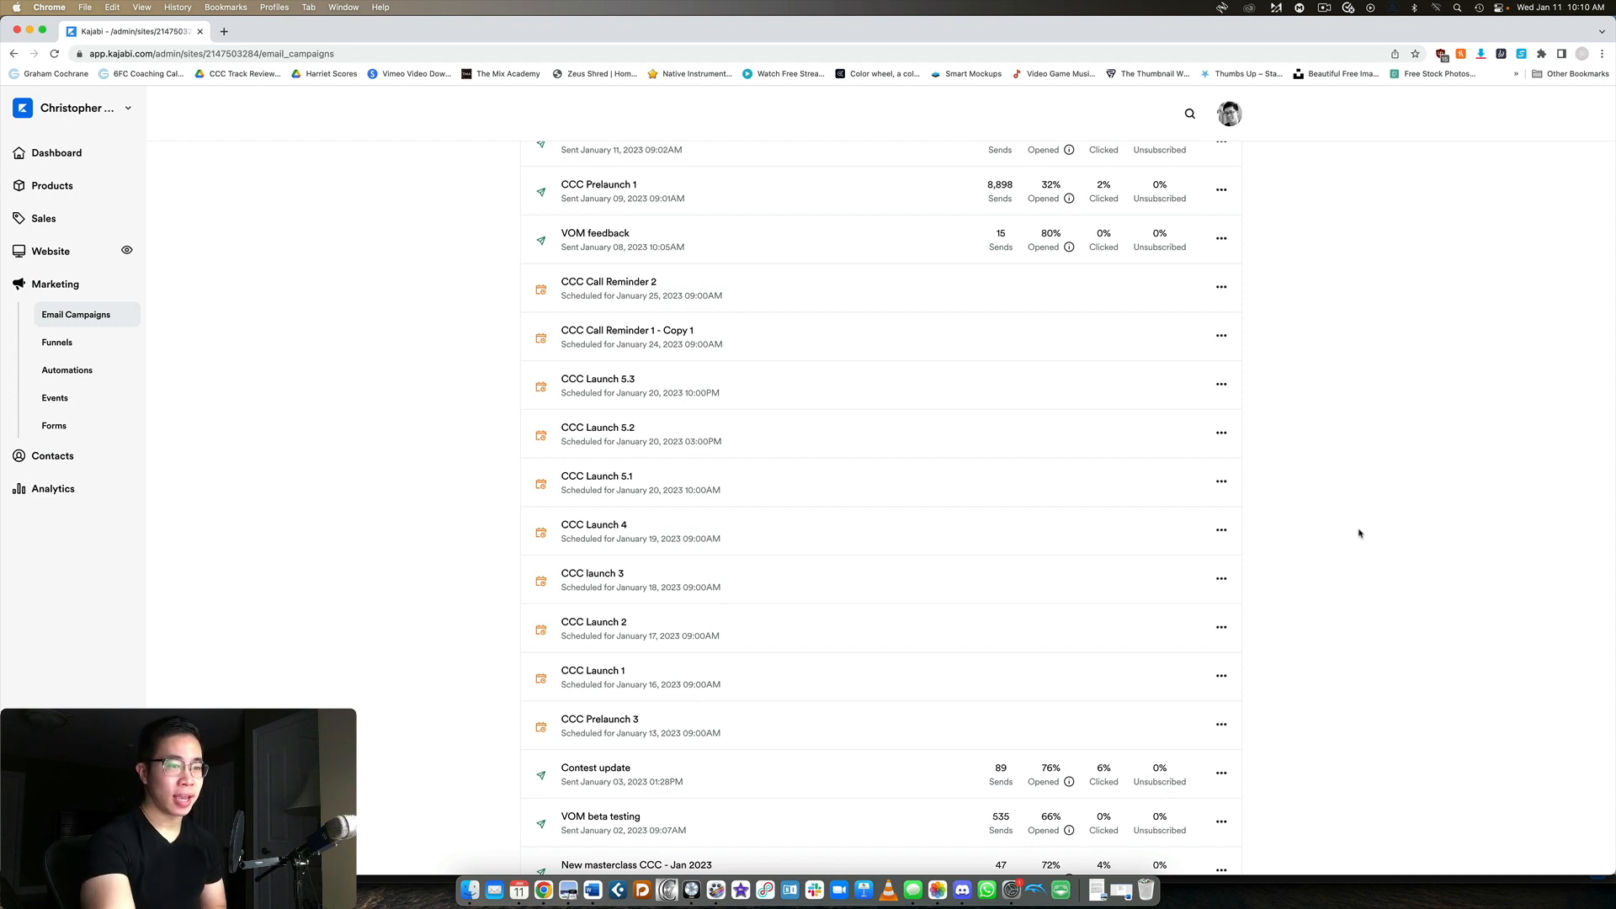
Step: Highlight the scheduled emails from CCC Prelaunch 3 up to CCC Launch 5.3 in the campaign list, then clear the highlight
scroll(1355, 534, "up", 3)
scroll(877, 528, "down", 5)
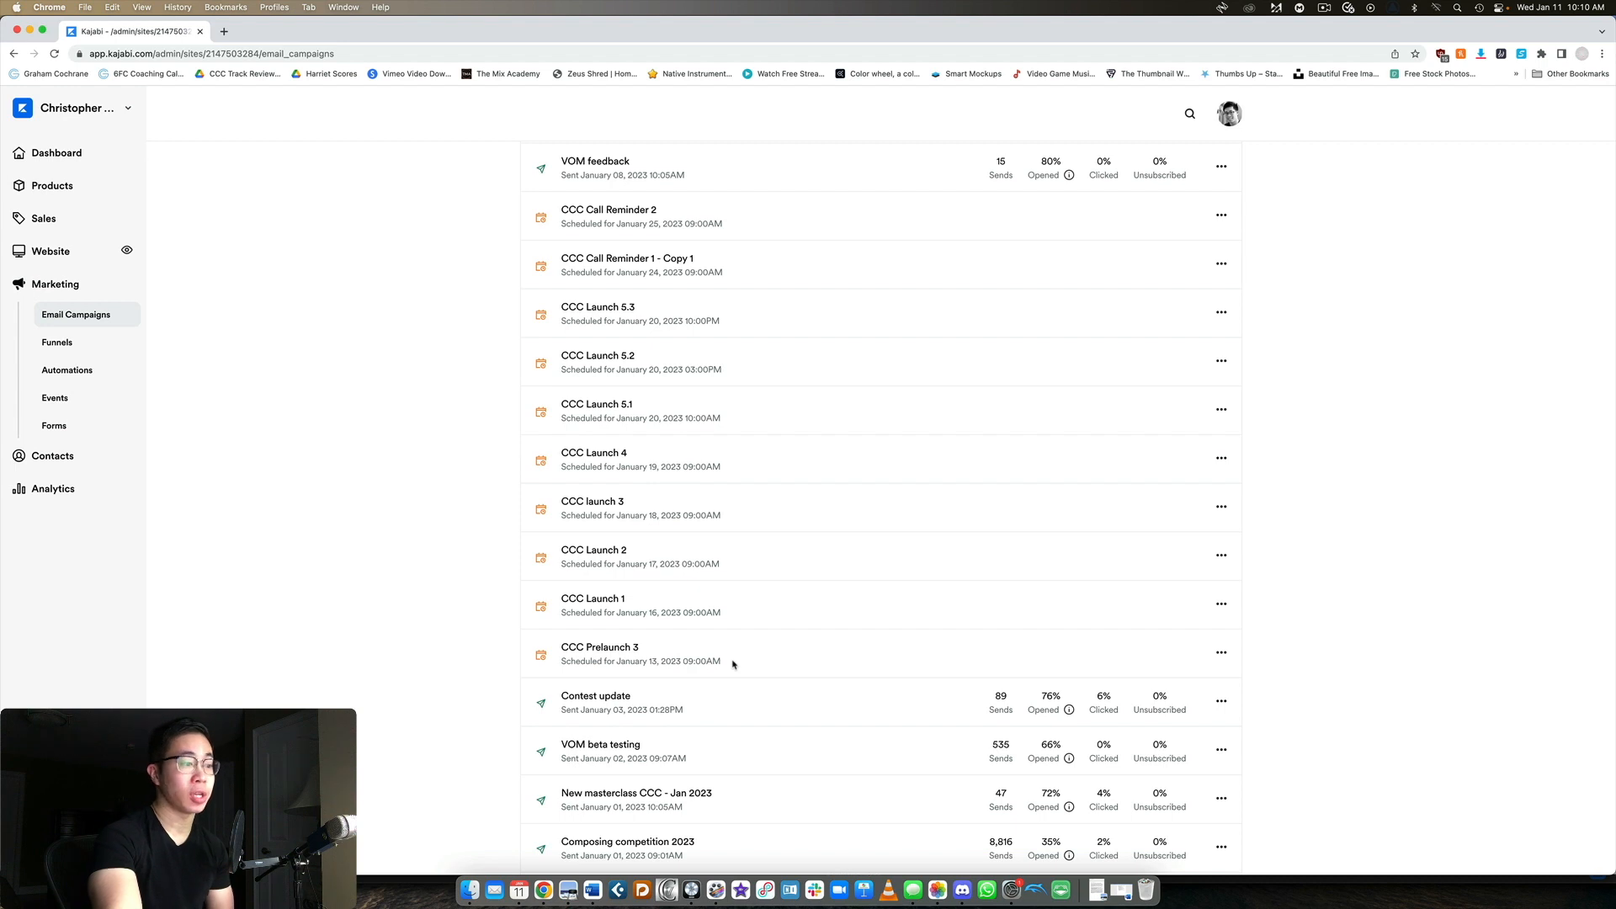
left_click_drag(732, 665, 530, 313)
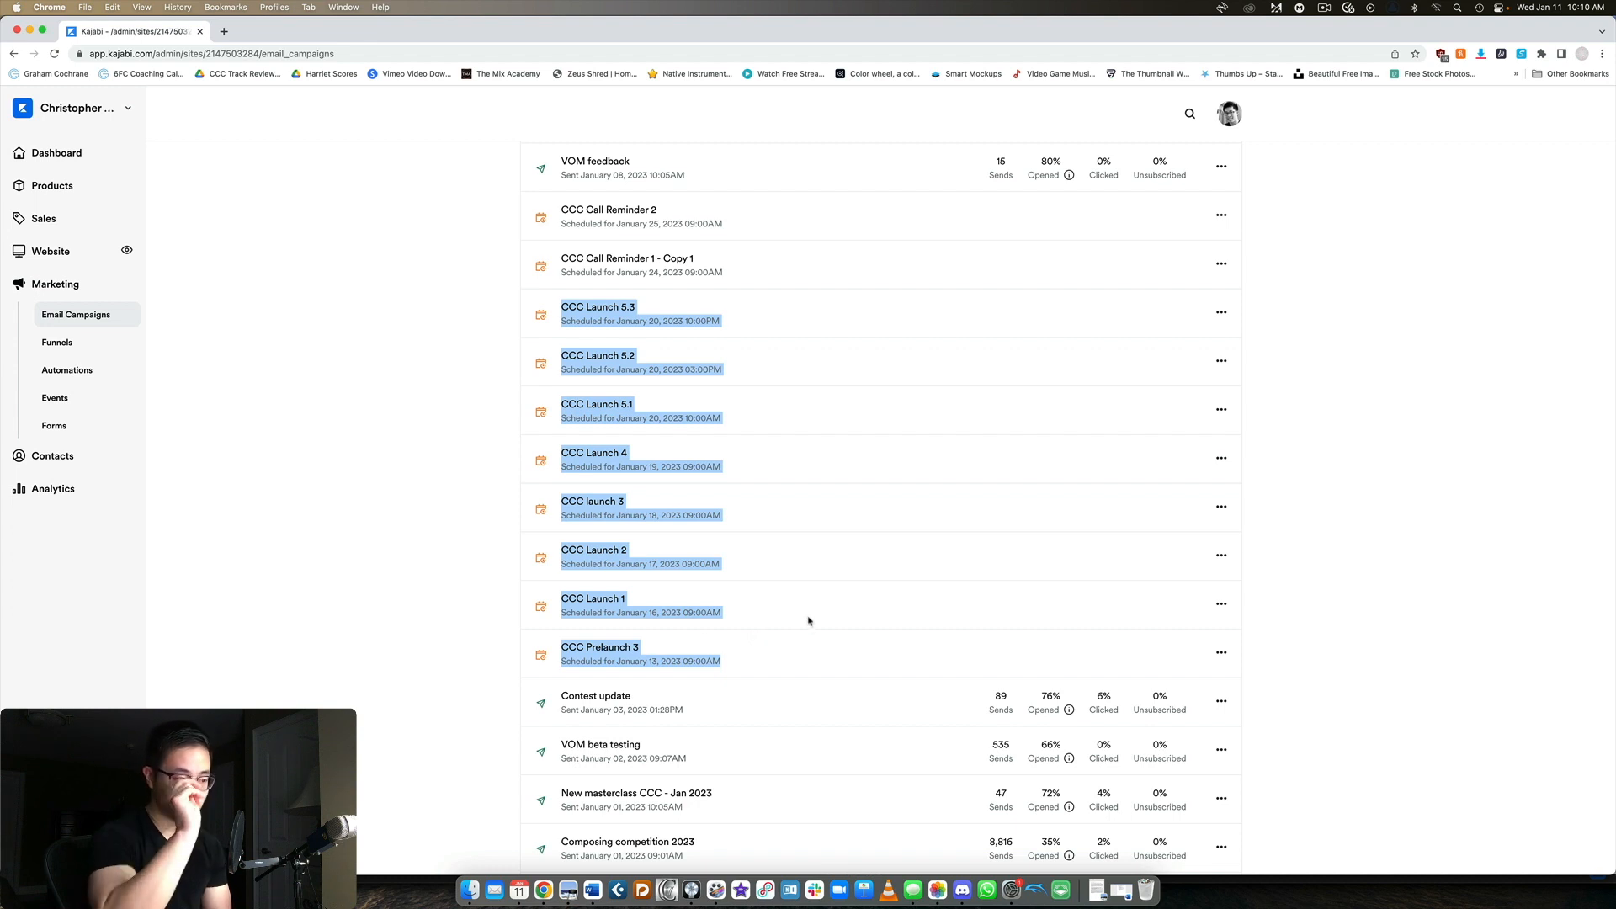
scroll(752, 593, "up", 1)
left_click(750, 662)
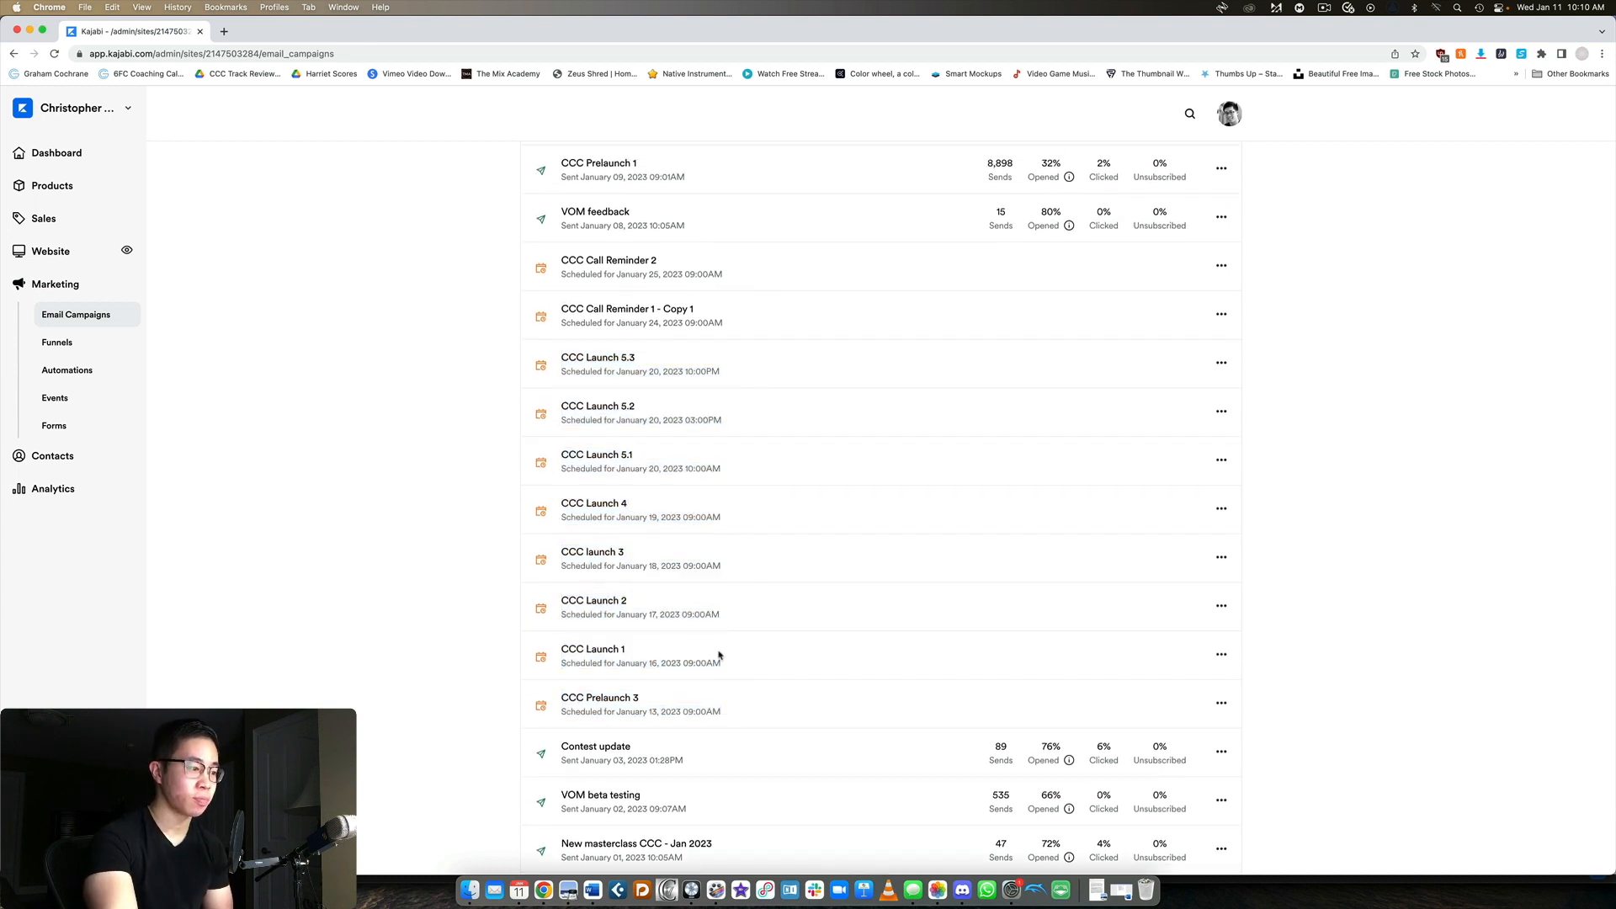
Step: Highlight only the launch-week emails, CCC Launch 1 through CCC Launch 5.3, review their schedule, and clear the highlight
left_click_drag(720, 655, 529, 368)
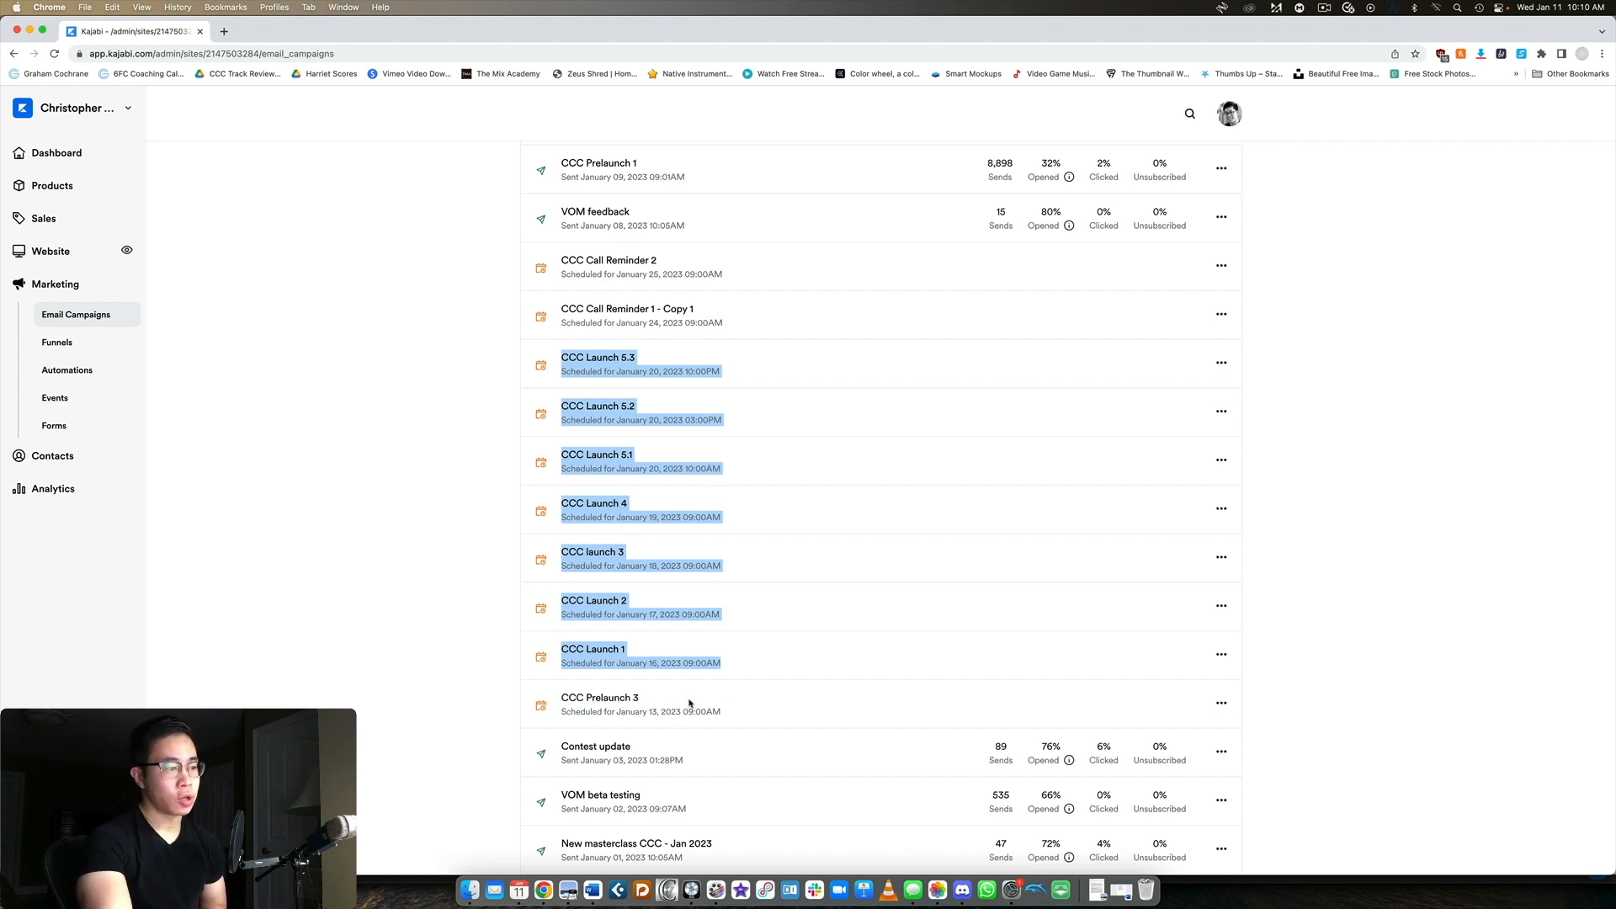
scroll(757, 720, "up", 1)
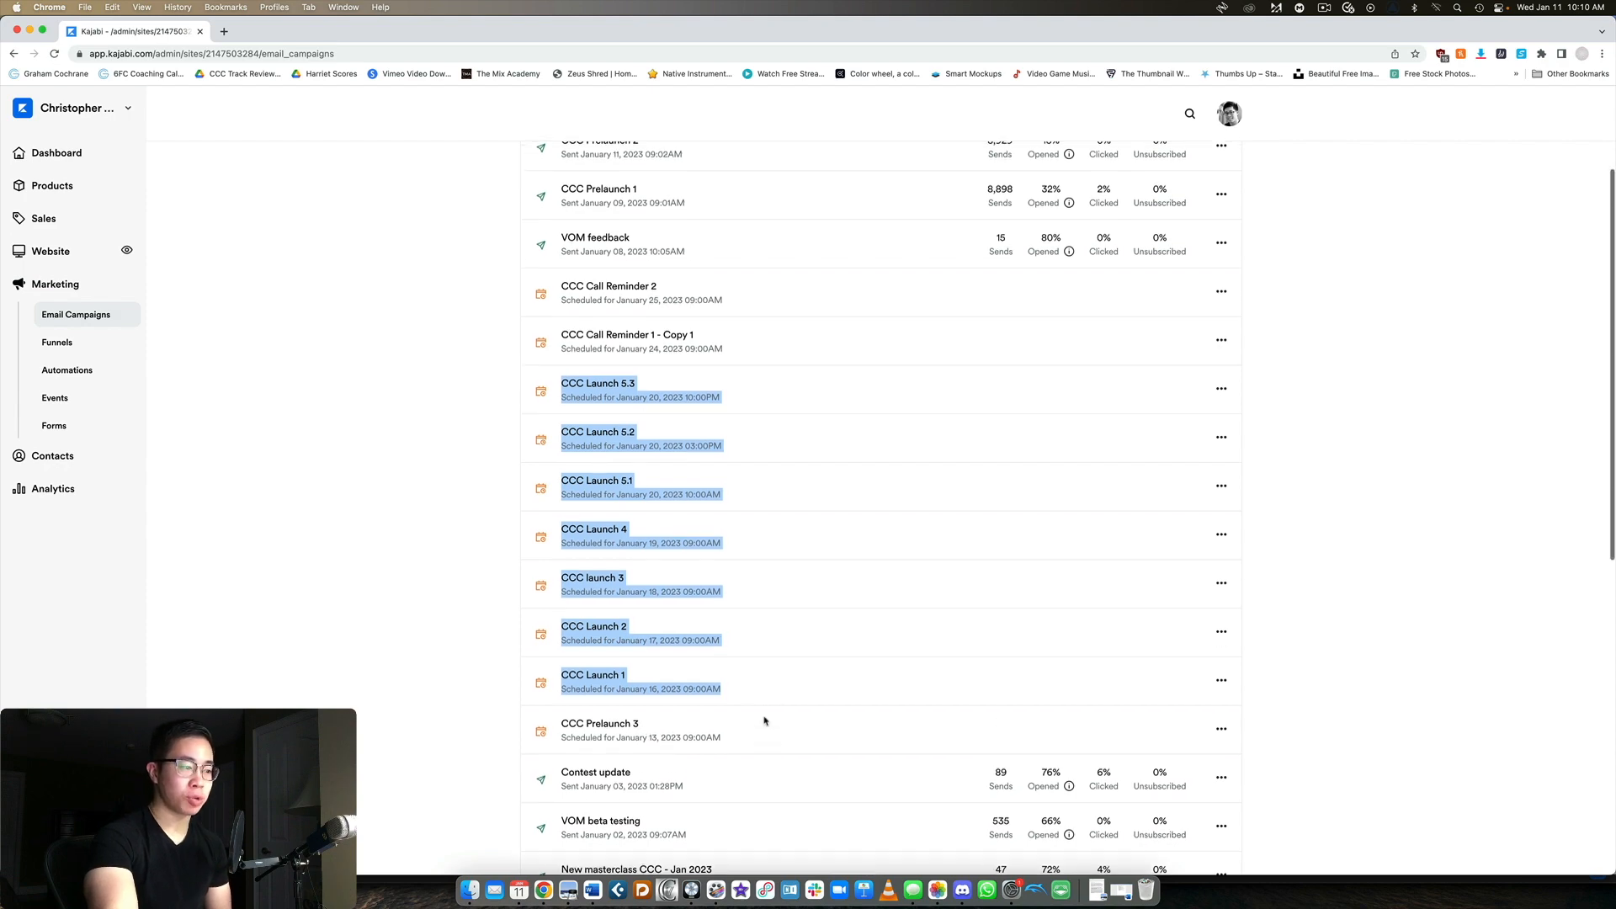
scroll(685, 669, "up", 3)
scroll(689, 671, "down", 5)
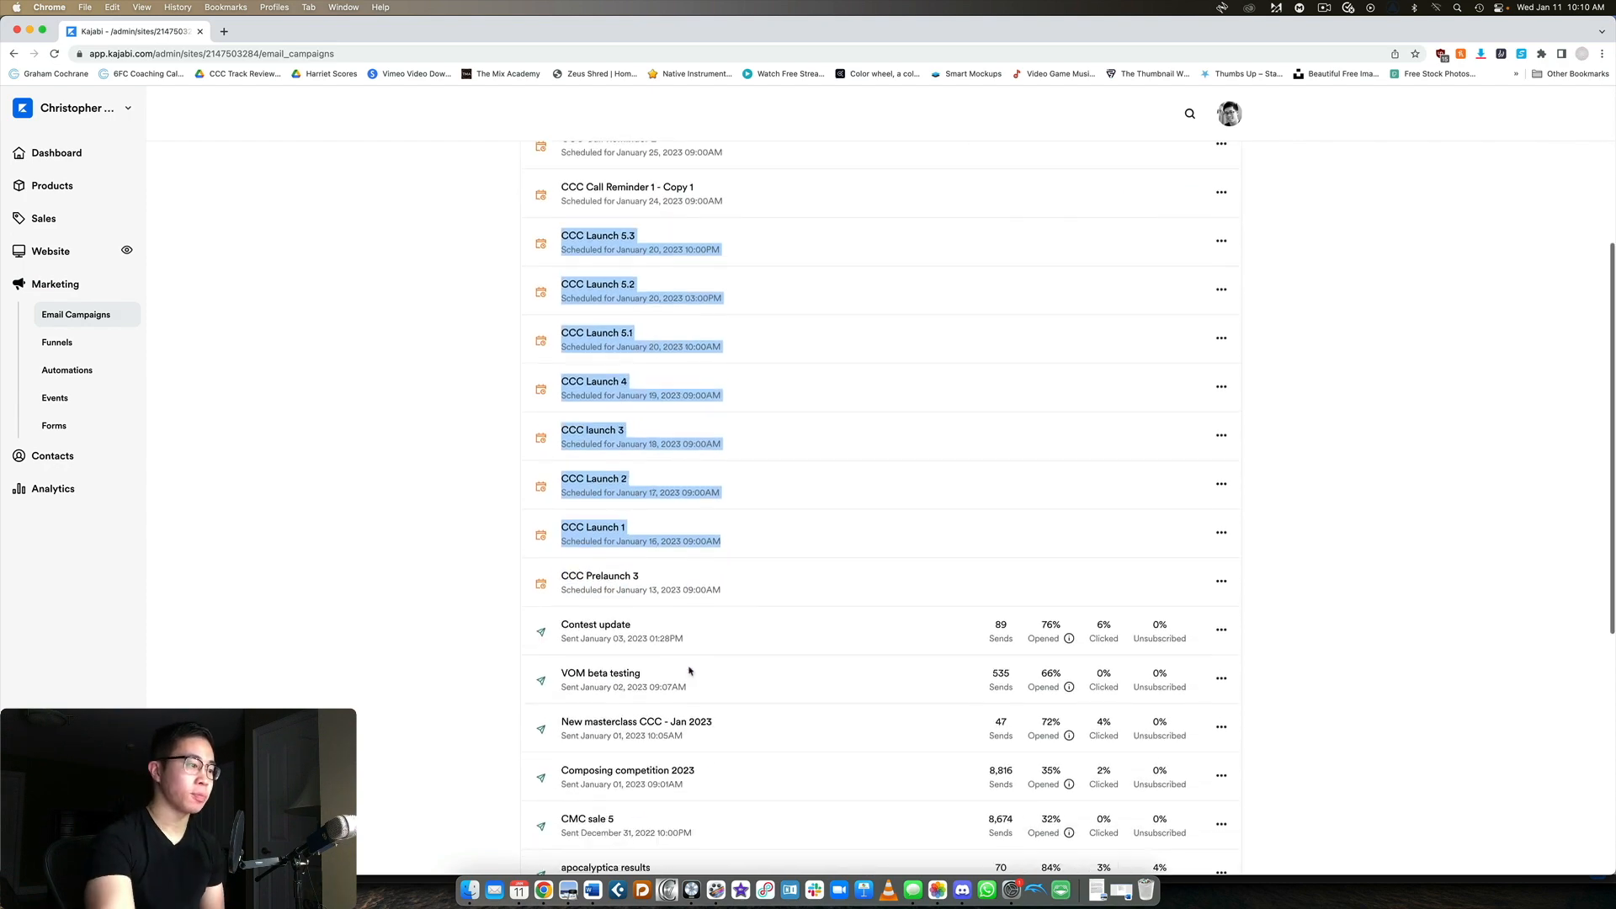
scroll(842, 517, "up", 1)
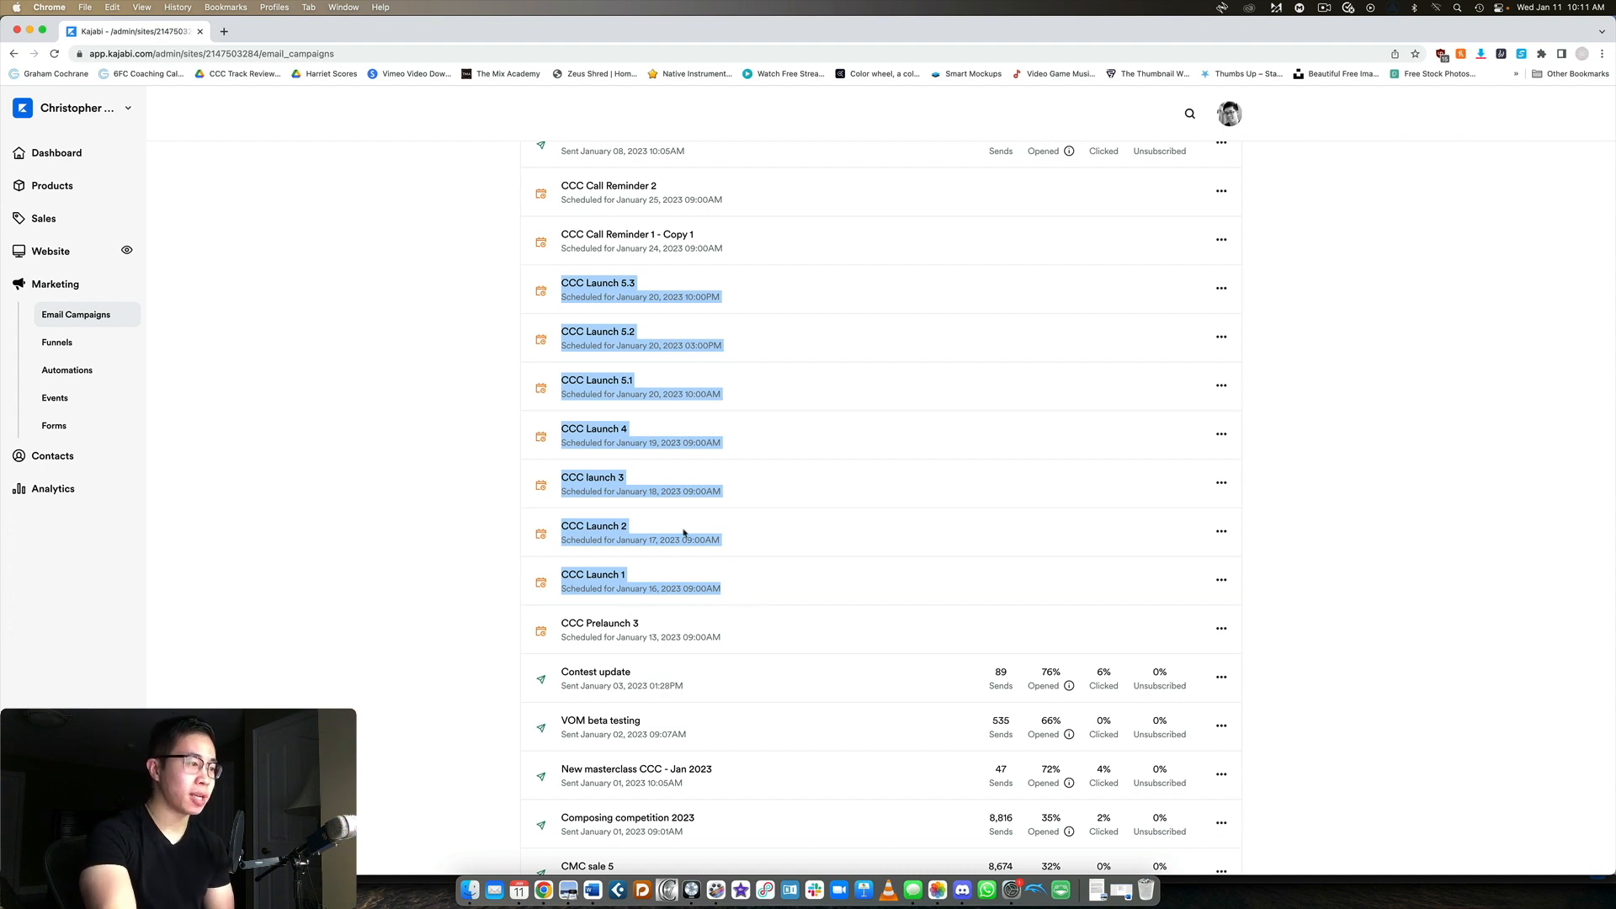
left_click(699, 396)
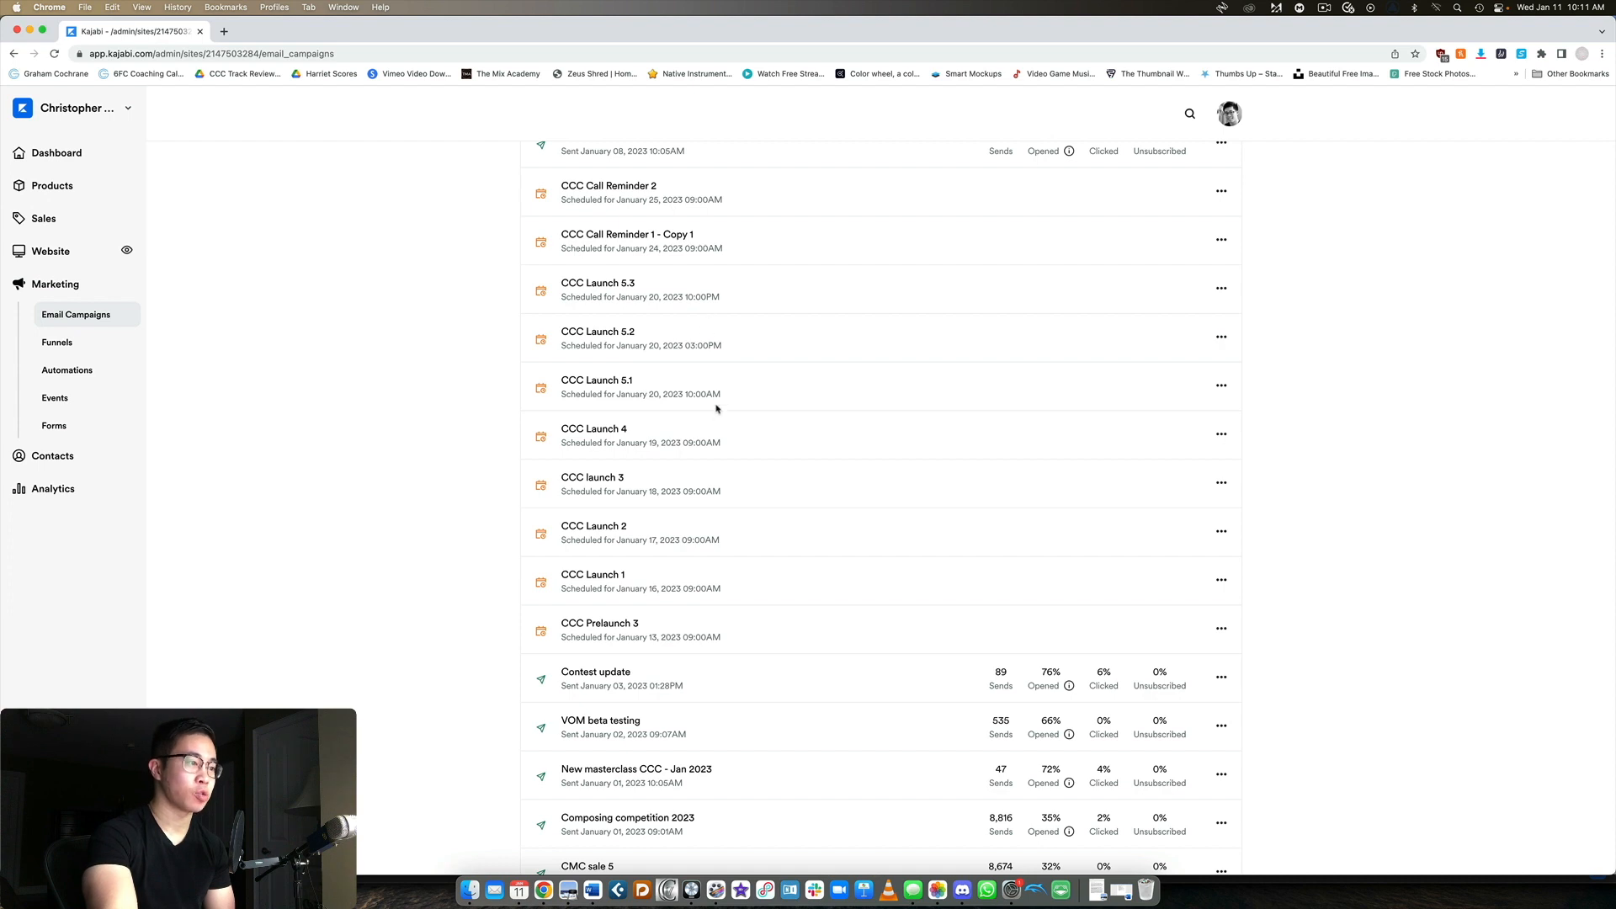
Step: View the CCC Launch 1 broadcast and read it through, from the subject and community offer to the deadline, price increase and details link
left_click(1221, 579)
left_click(1142, 612)
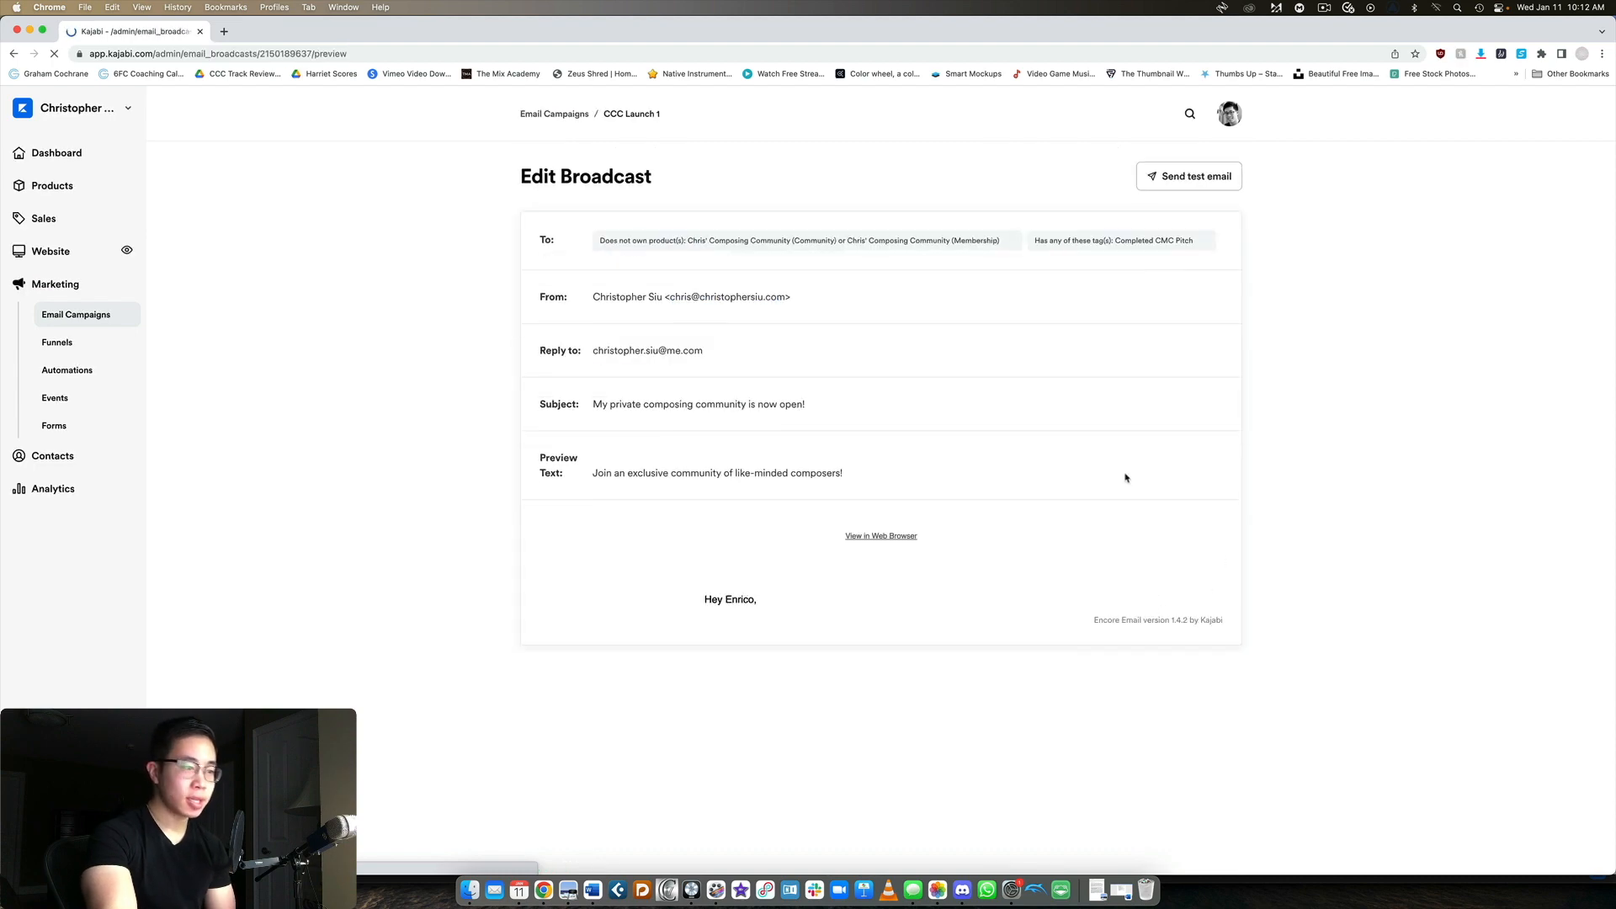
scroll(1102, 463, "down", 3)
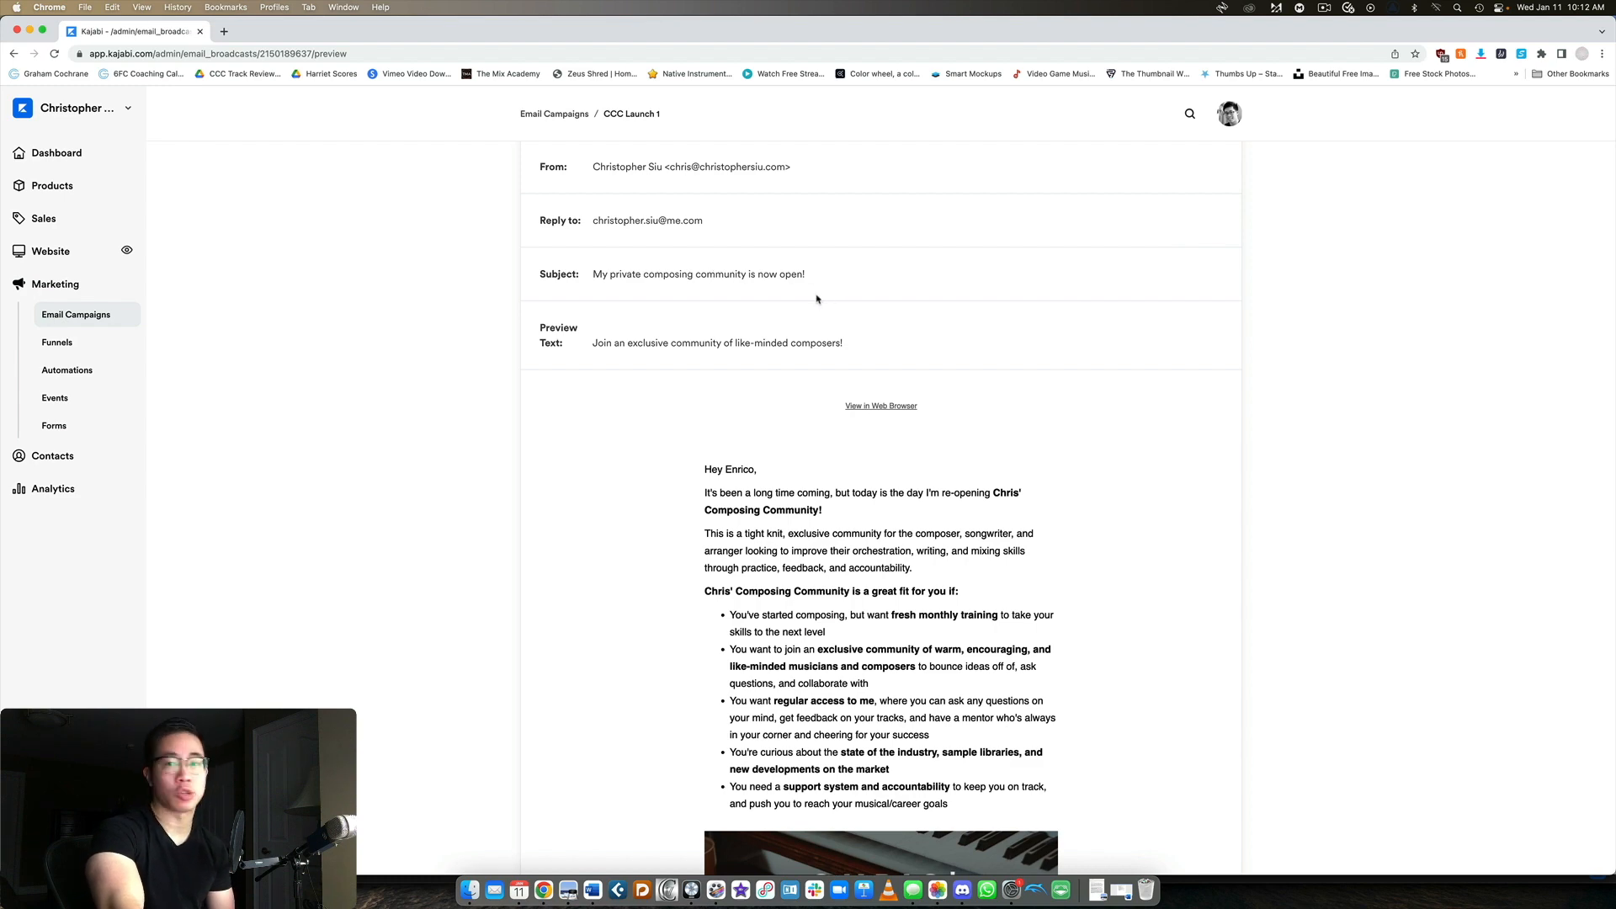
scroll(816, 299, "down", 1)
scroll(816, 298, "down", 5)
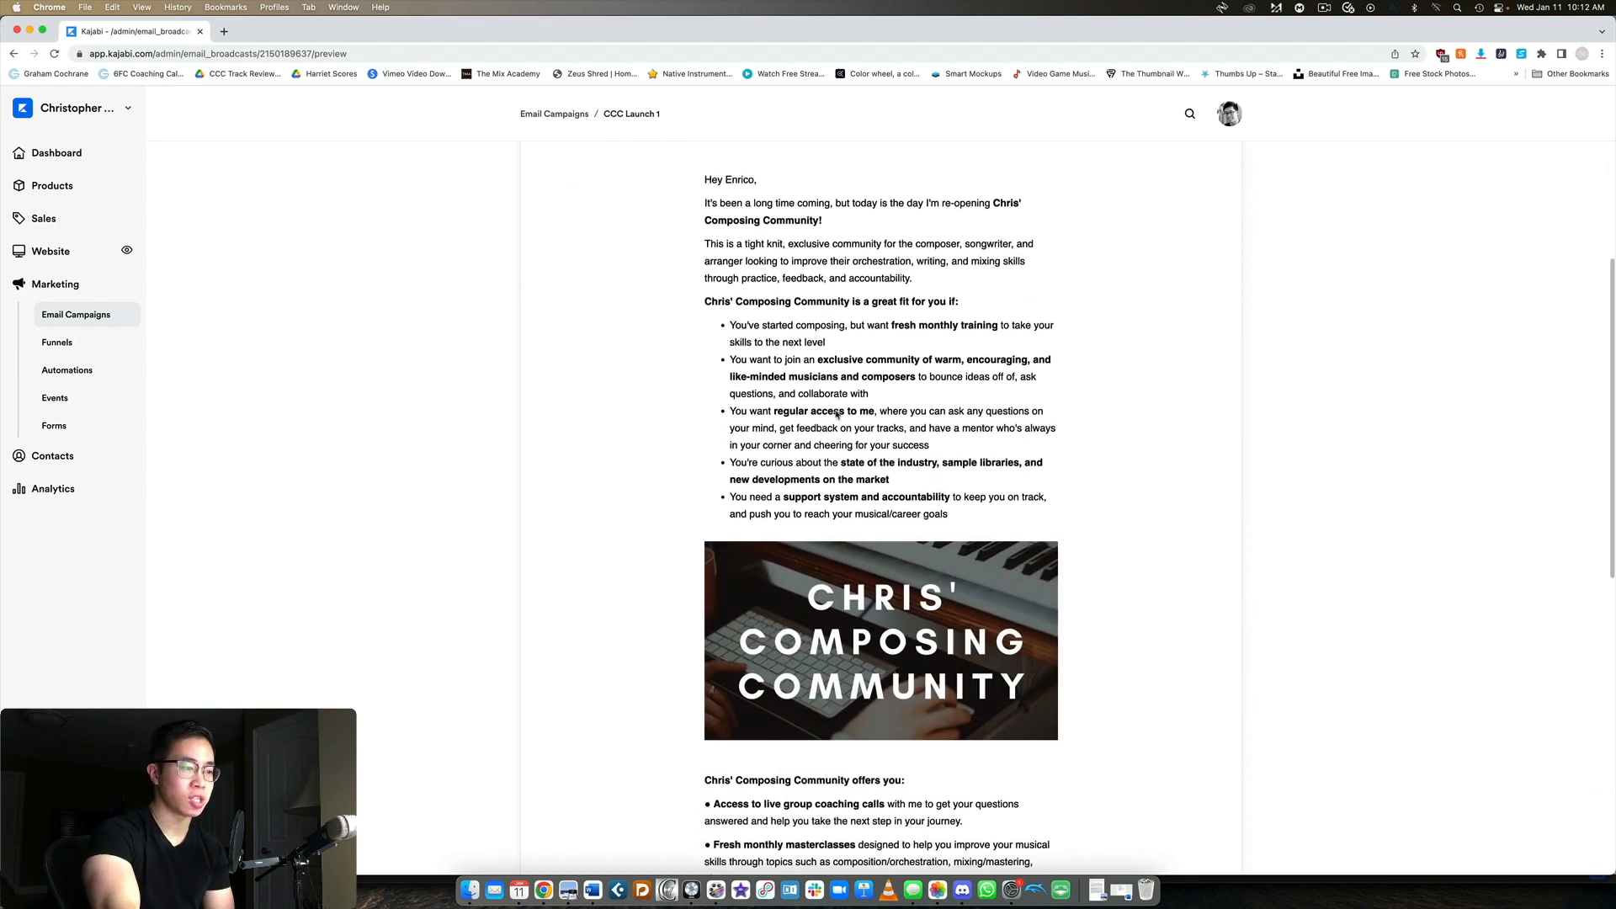
scroll(905, 383, "down", 10)
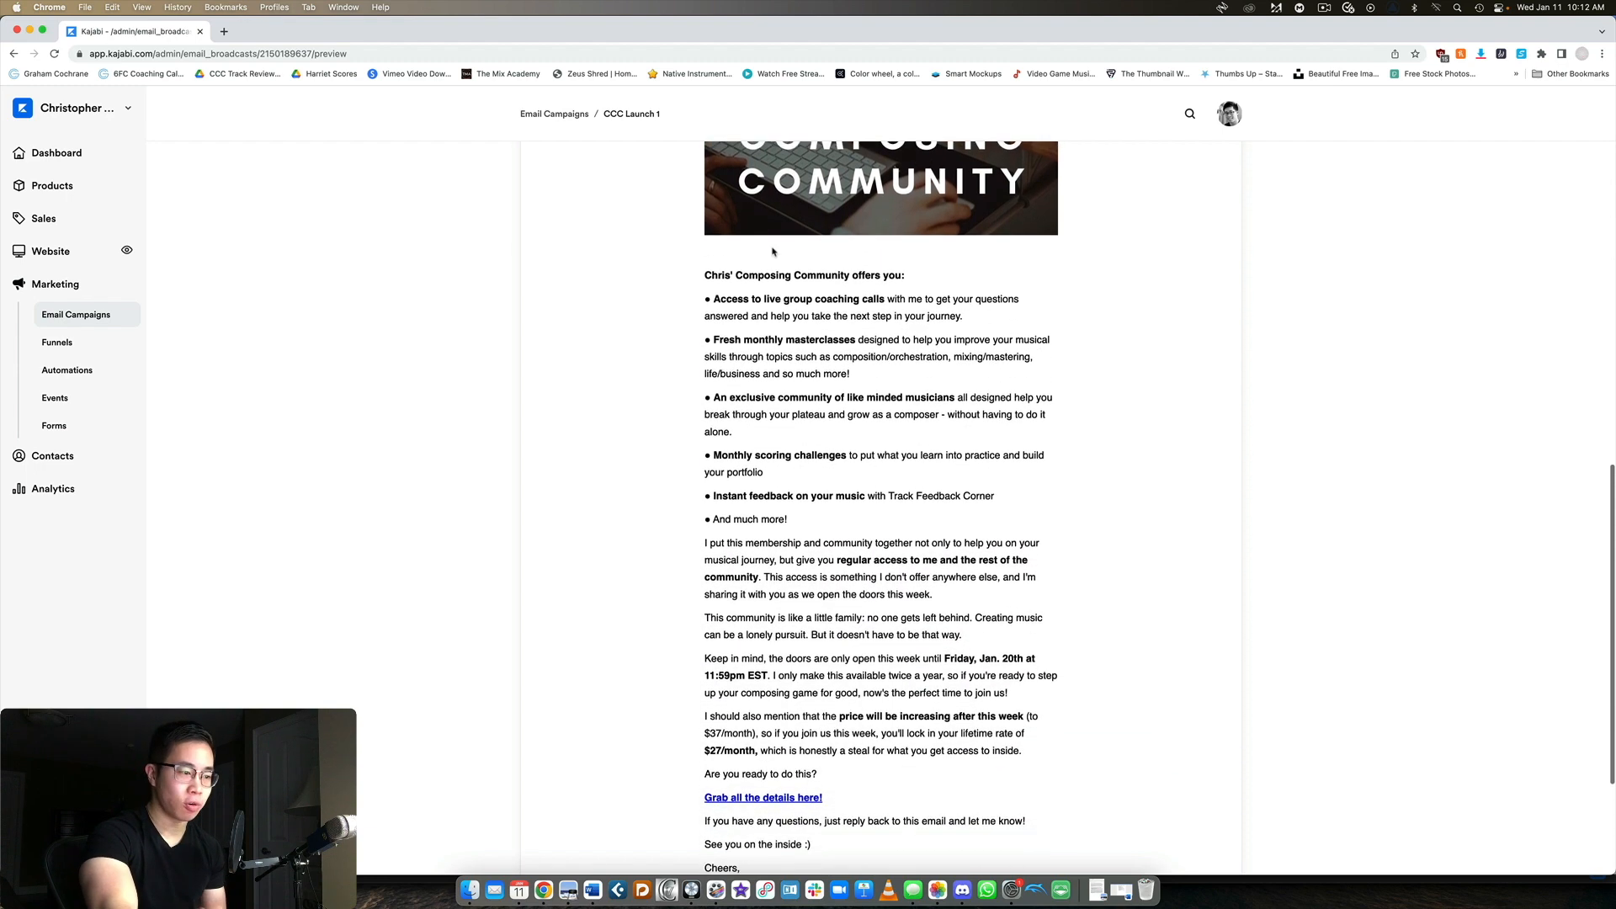
scroll(880, 475, "down", 3)
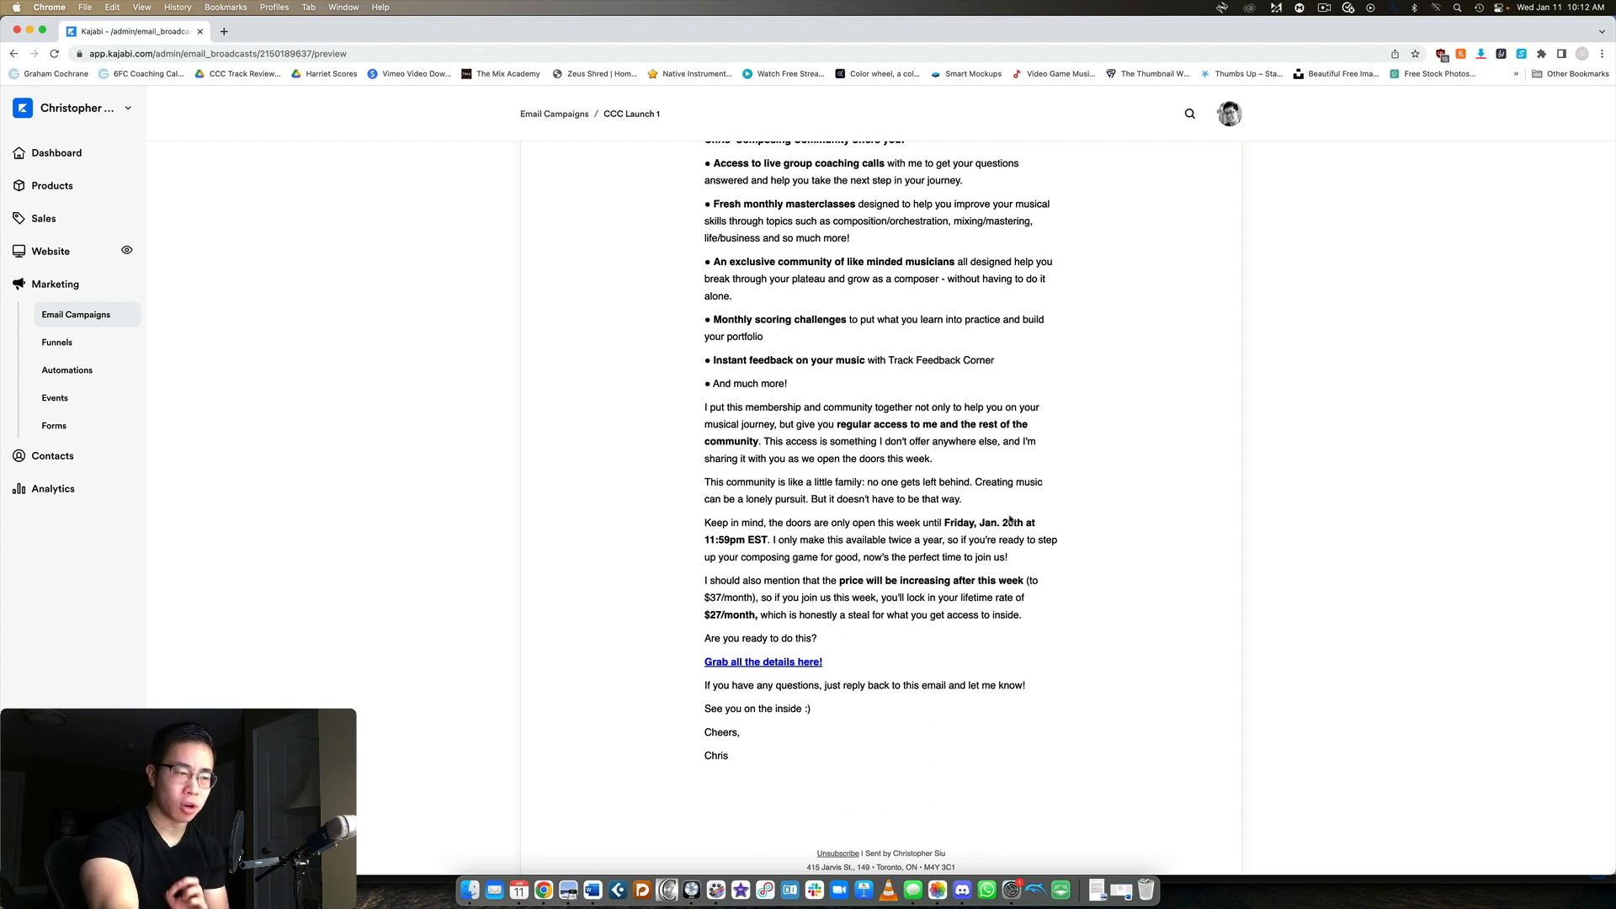
scroll(983, 526, "down", 2)
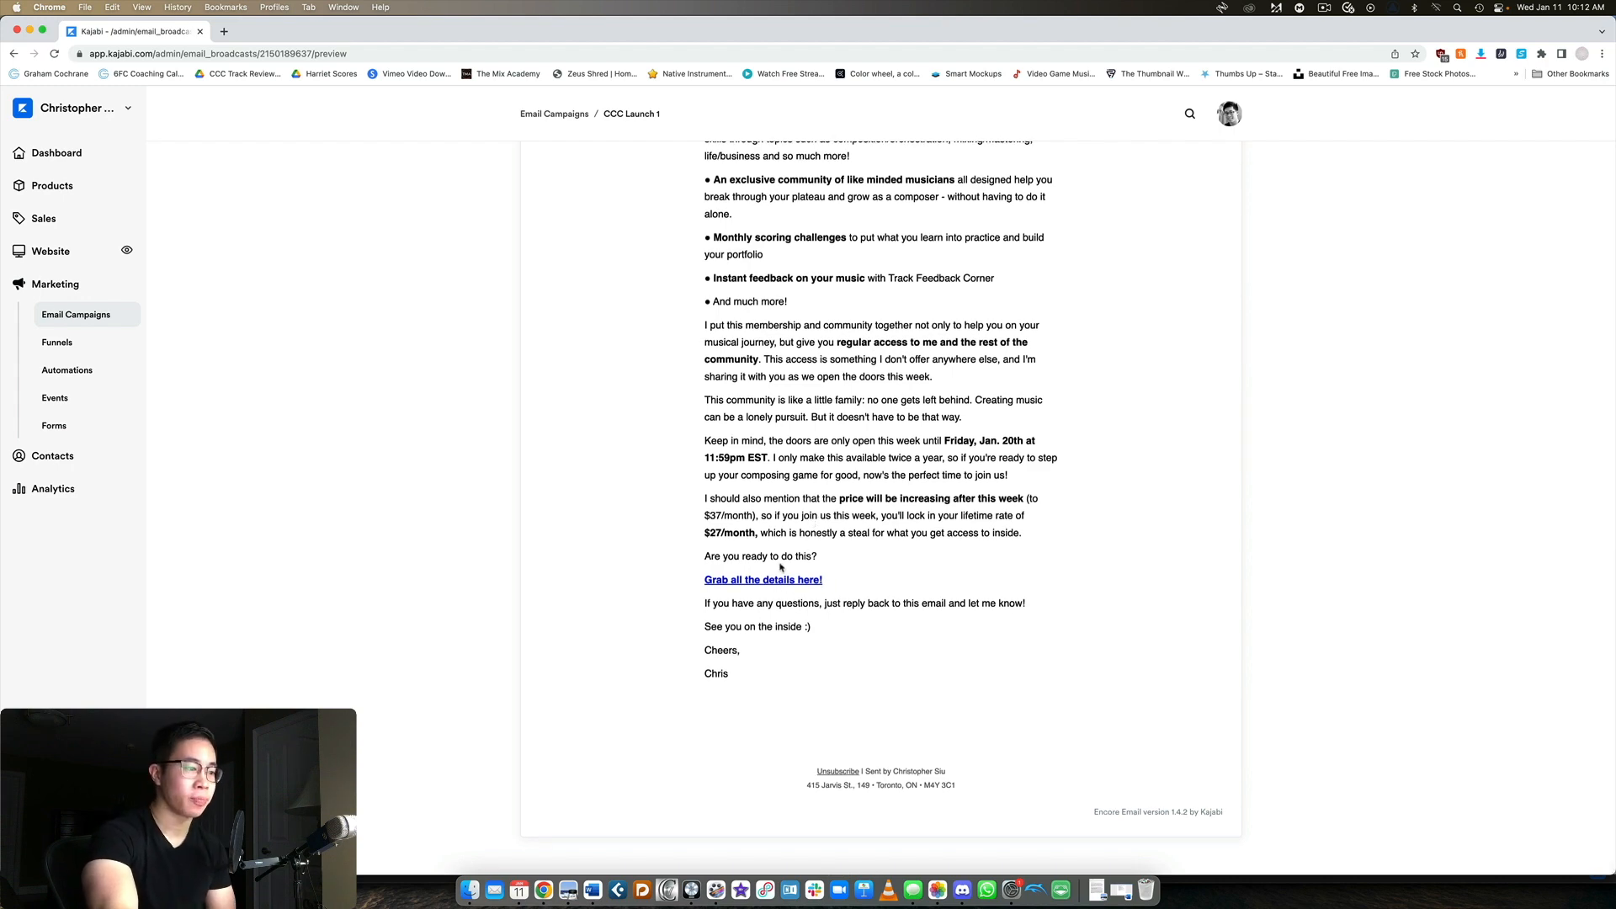
scroll(799, 582, "up", 10)
scroll(800, 586, "down", 5)
scroll(853, 539, "down", 10)
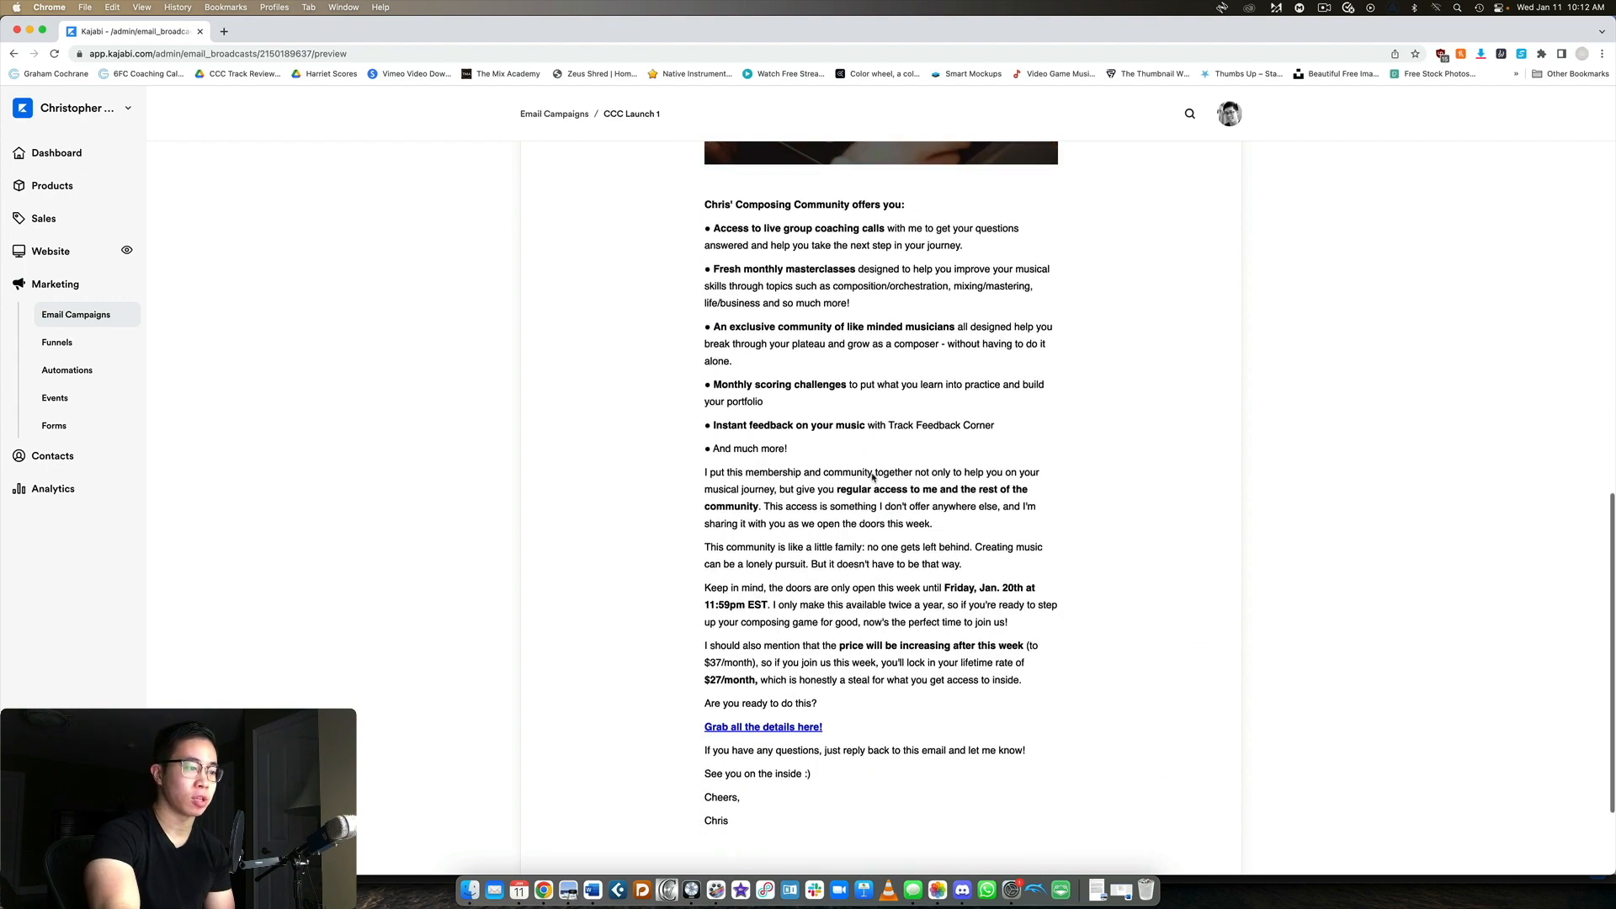
scroll(801, 580, "up", 12)
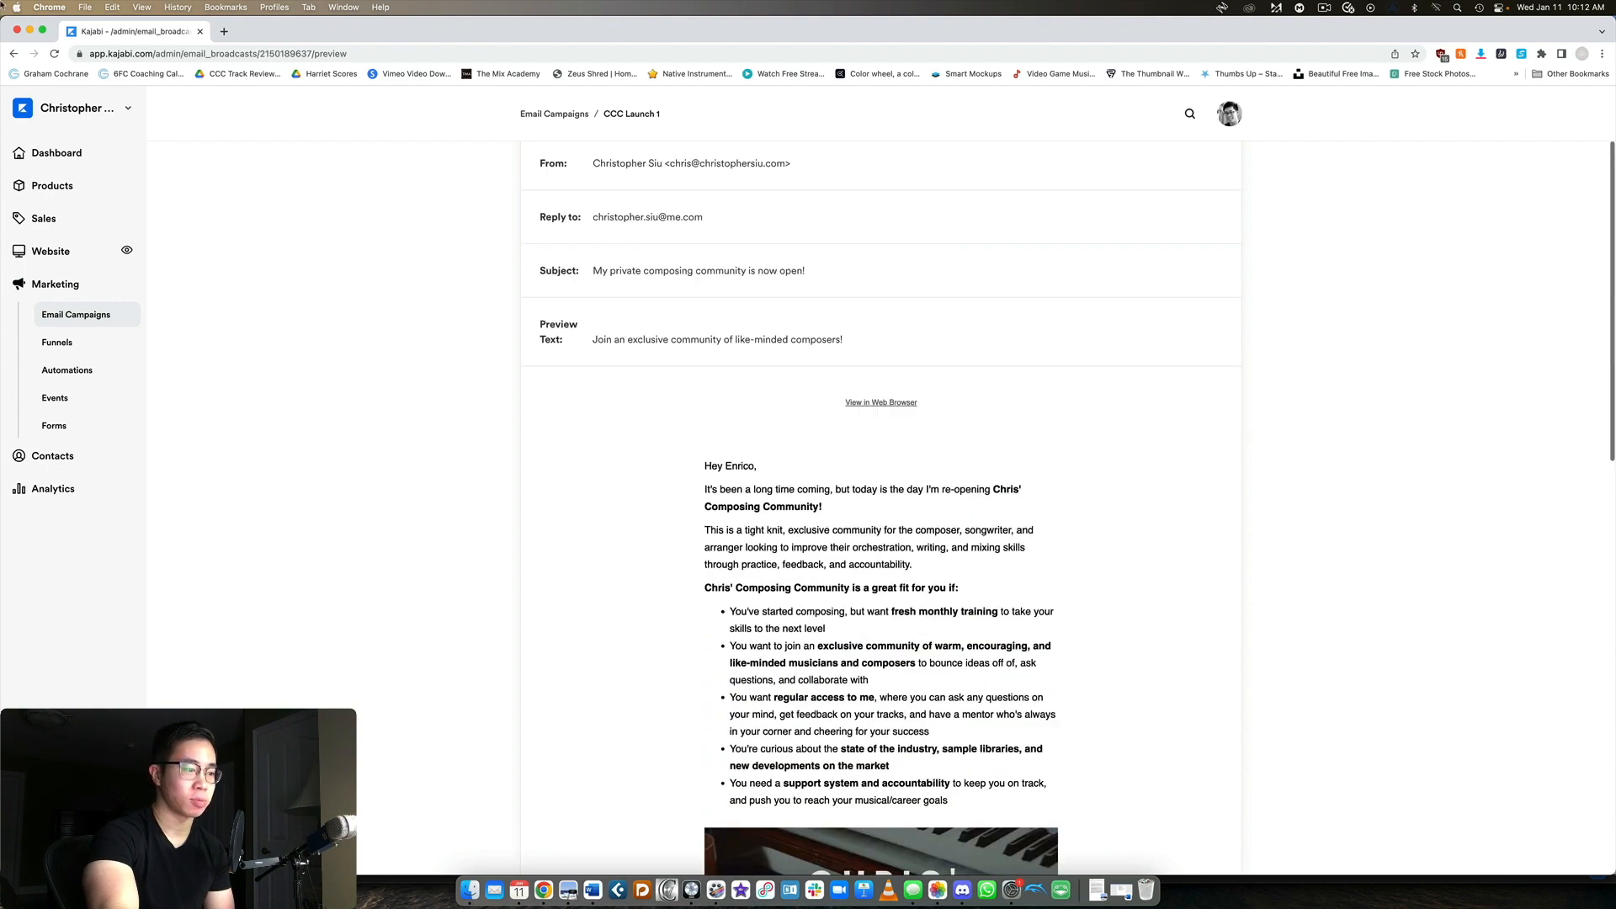
Step: Return to the campaign list, view the CCC Launch 2 broadcast, and read its Track Feedback Corner pitch through to the P.S
left_click(14, 54)
scroll(989, 472, "down", 3)
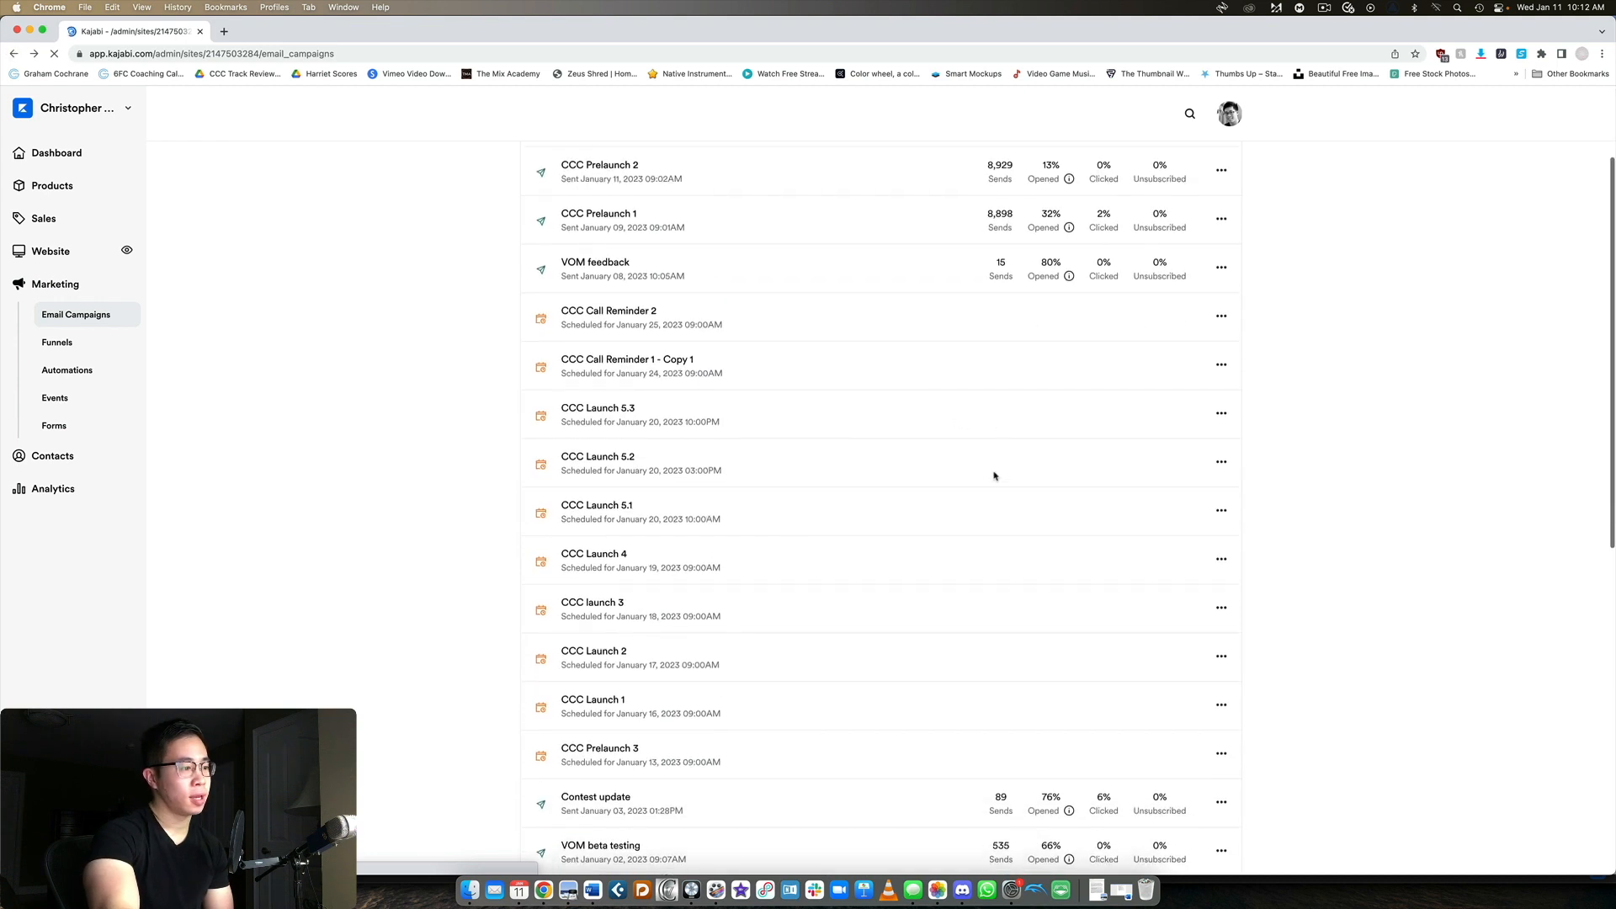
left_click(1221, 656)
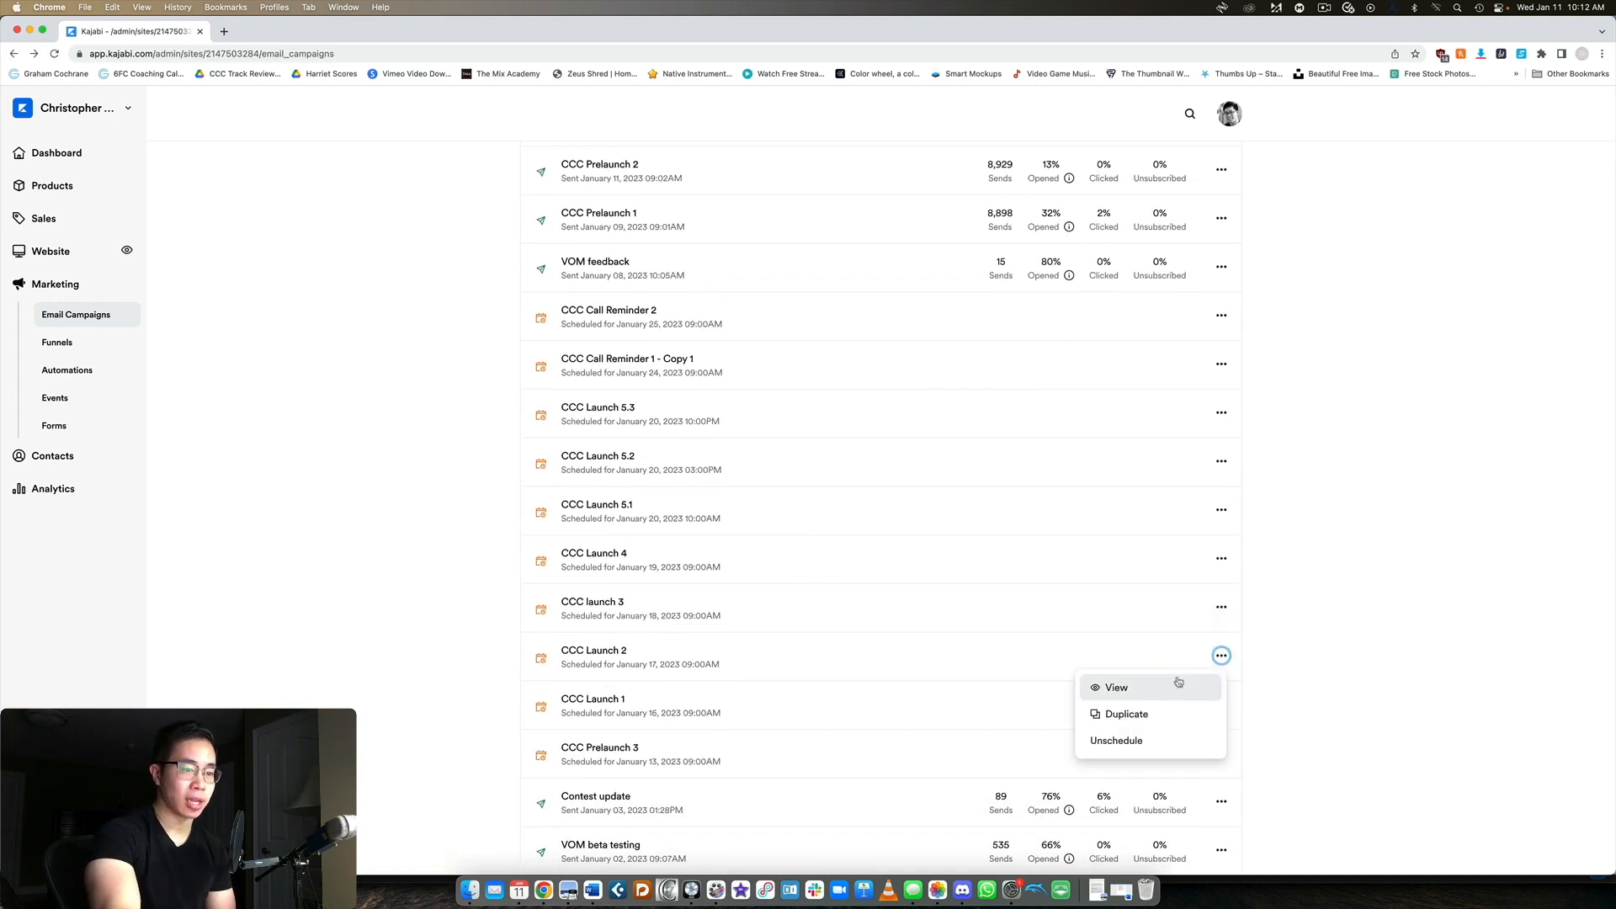
left_click(1133, 675)
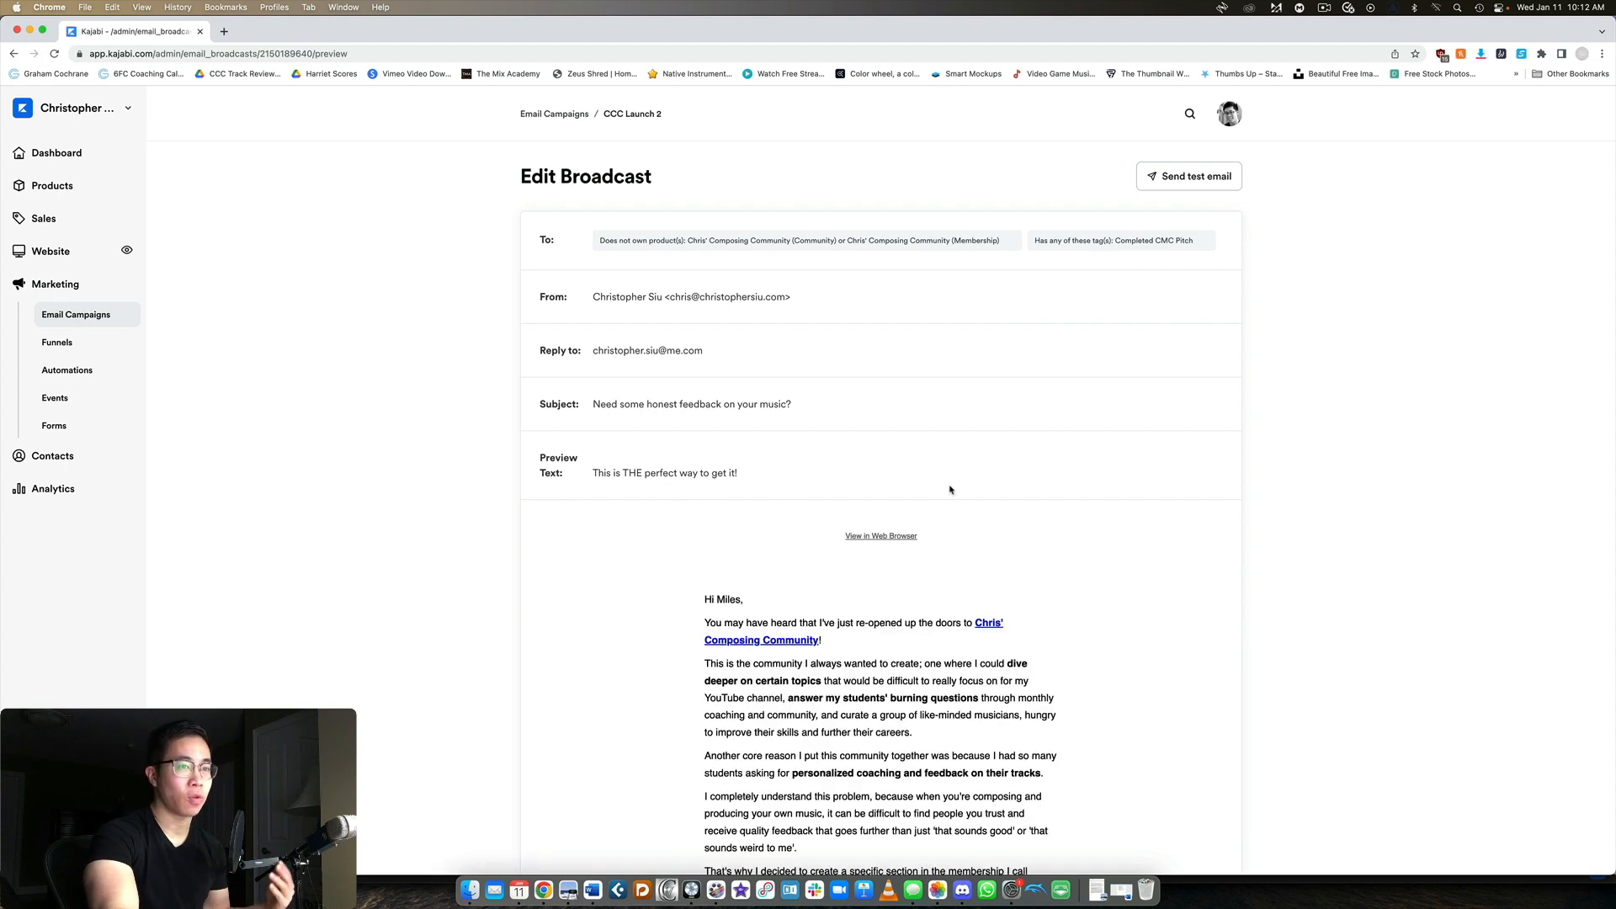
scroll(949, 491, "down", 5)
scroll(951, 491, "down", 1)
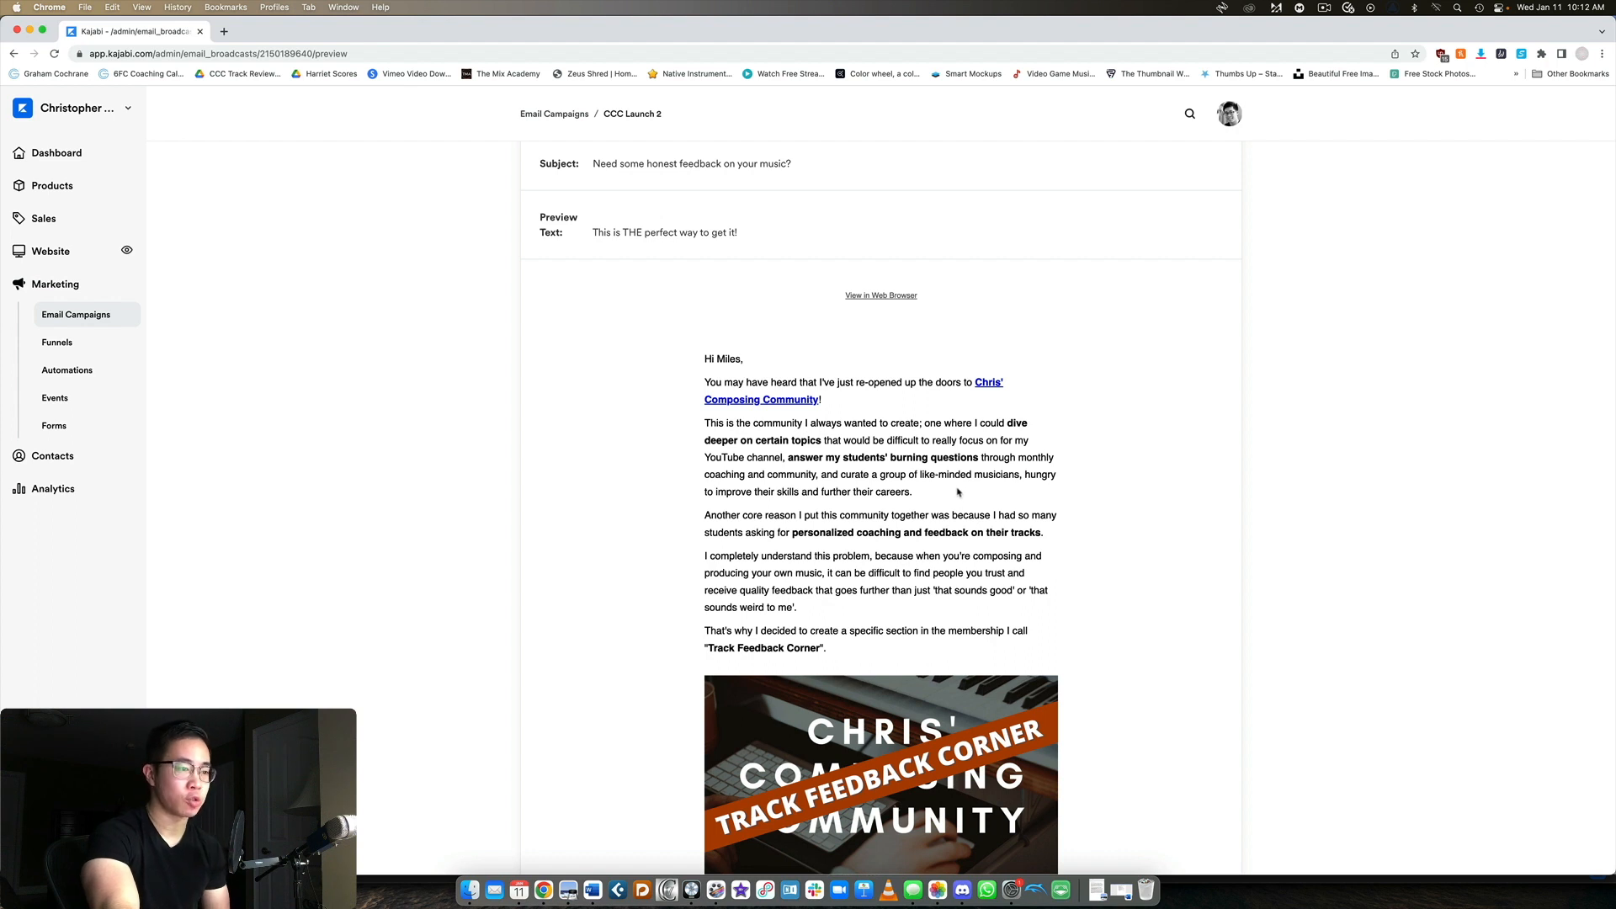
scroll(959, 491, "down", 3)
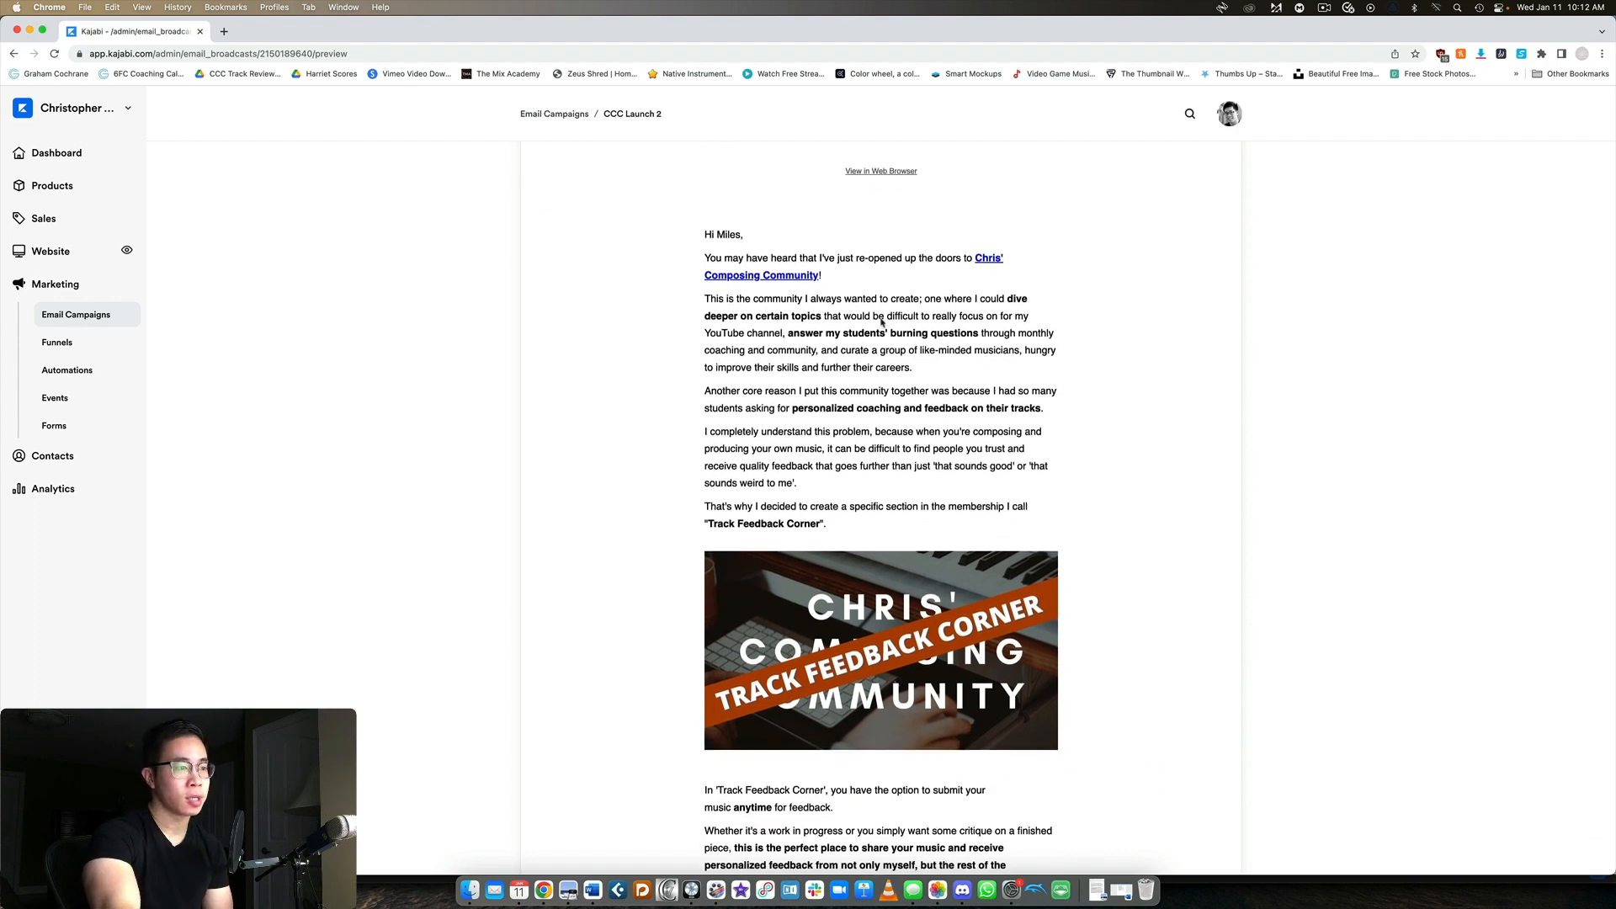
scroll(893, 348, "down", 2)
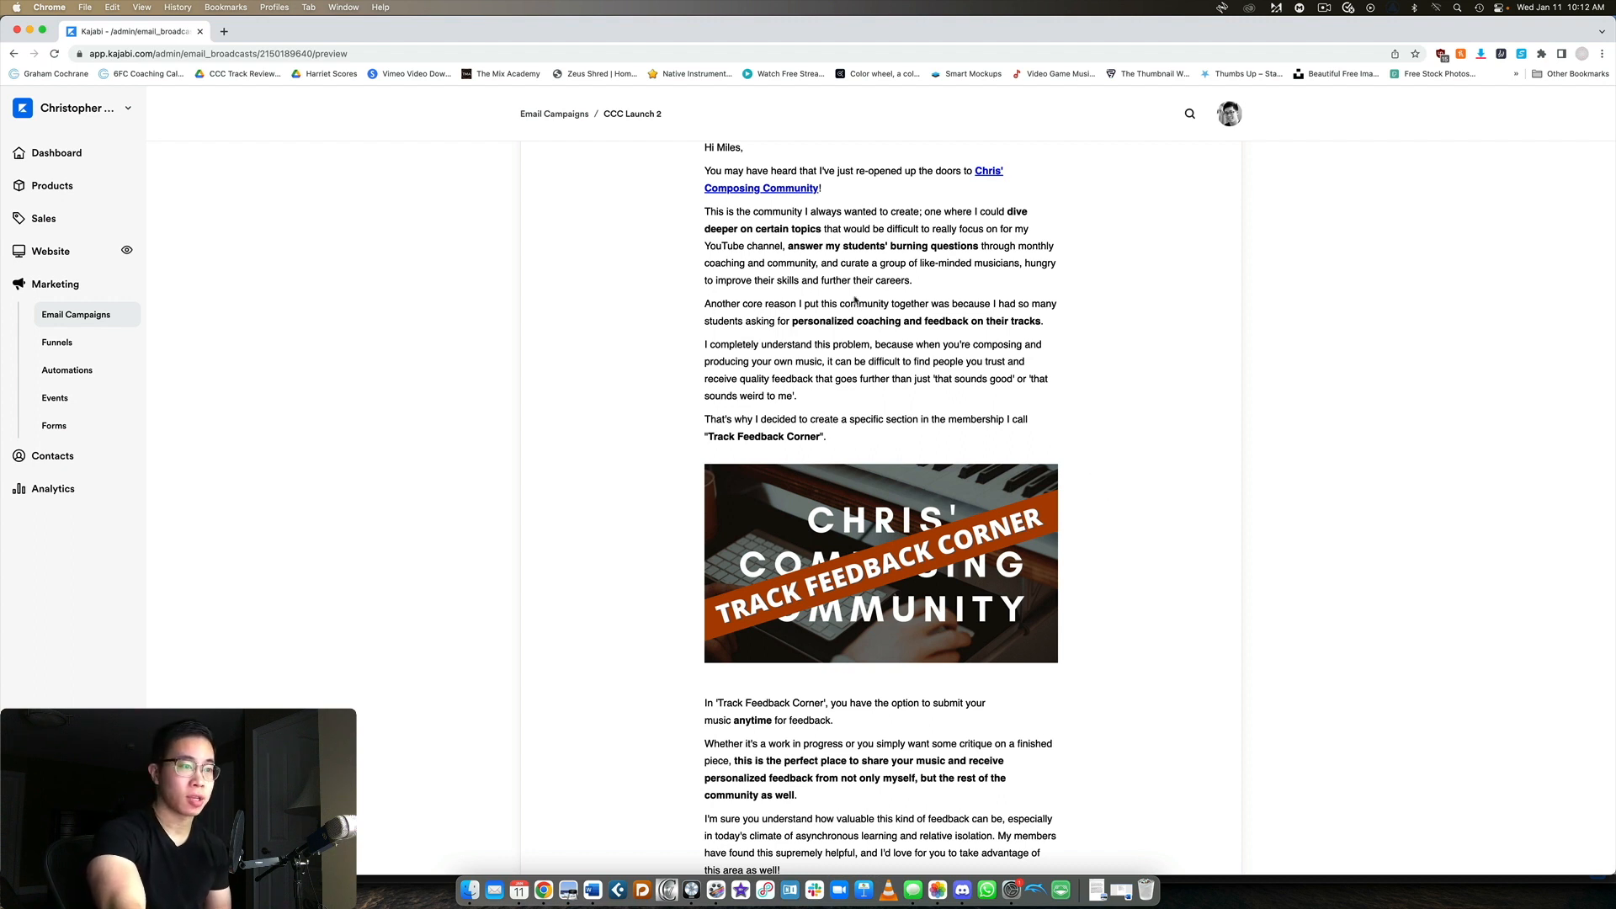
scroll(852, 314, "up", 1)
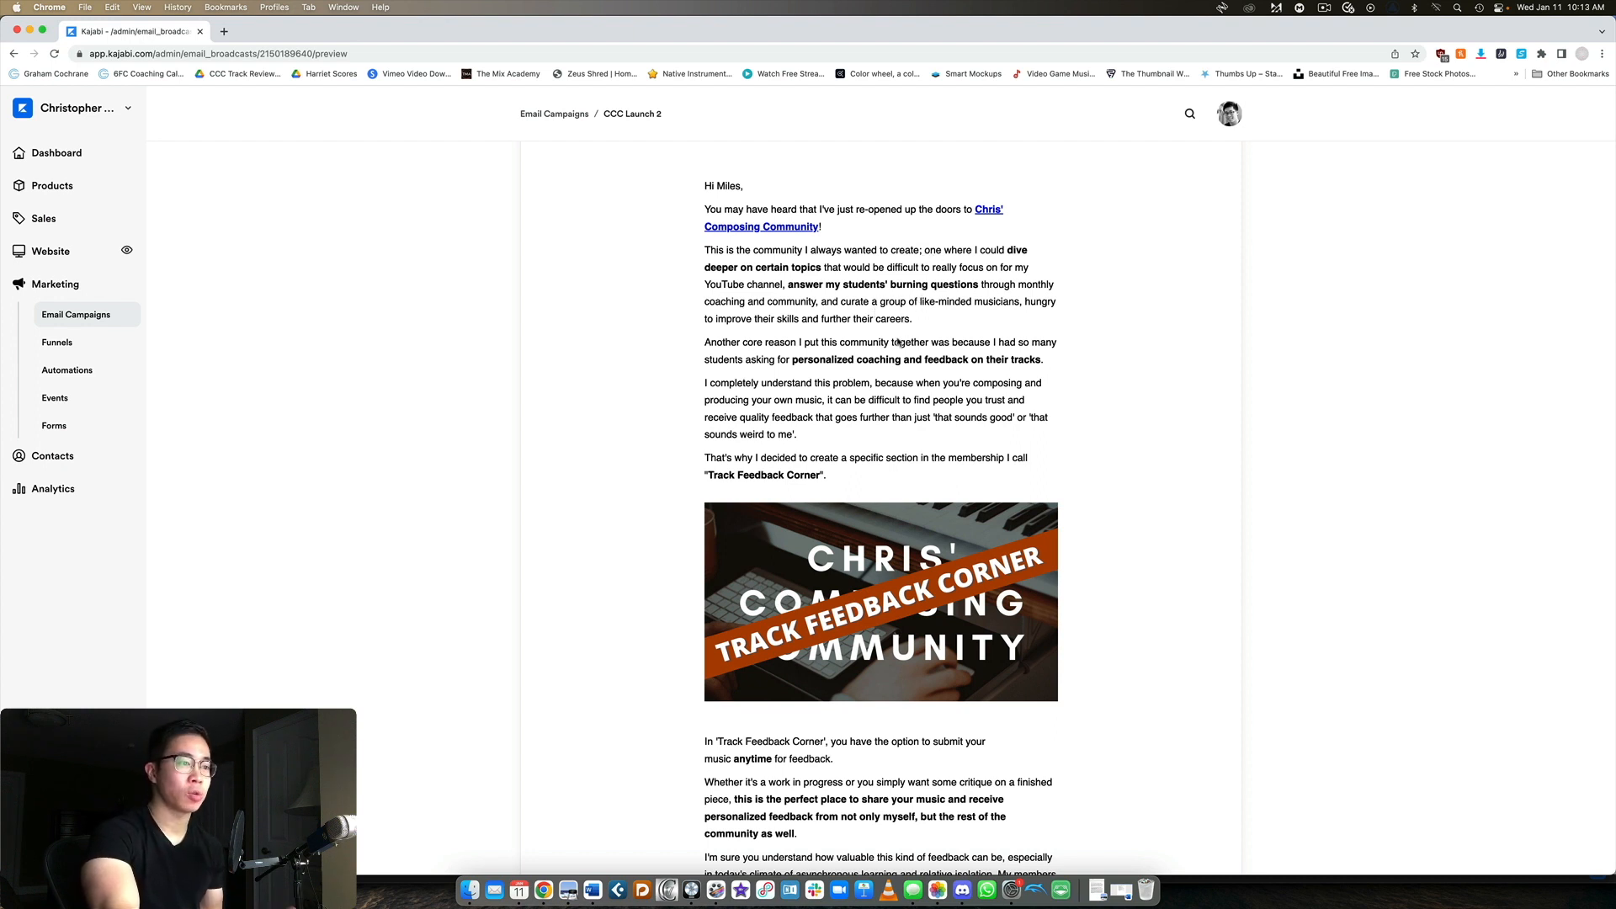
scroll(967, 331, "down", 6)
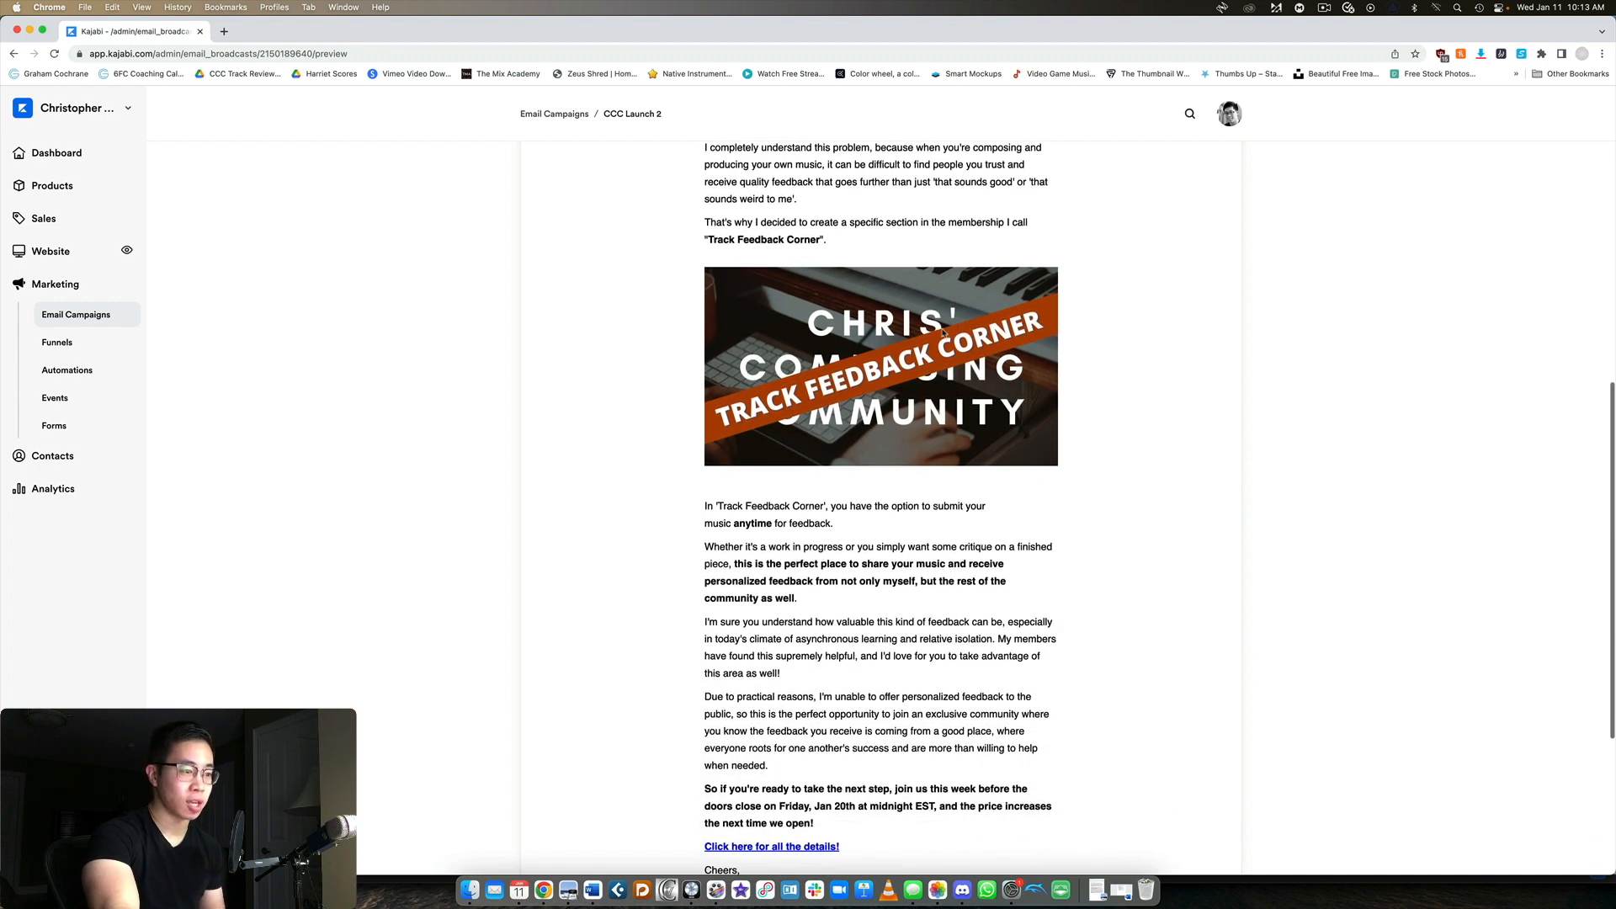
scroll(955, 404, "down", 6)
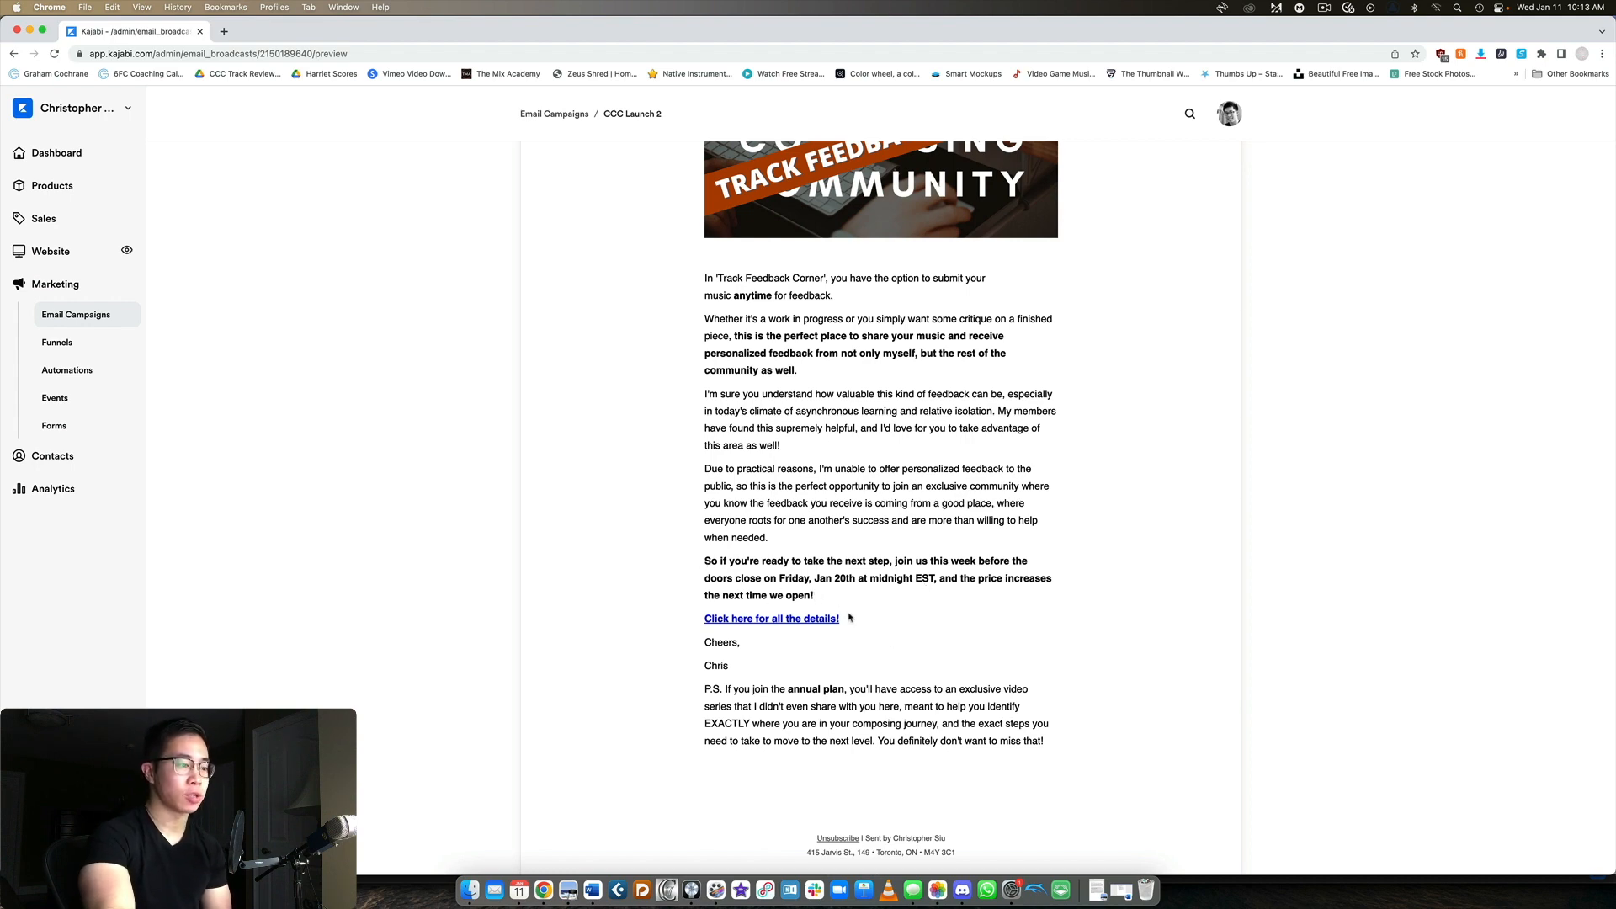
scroll(869, 656, "up", 10)
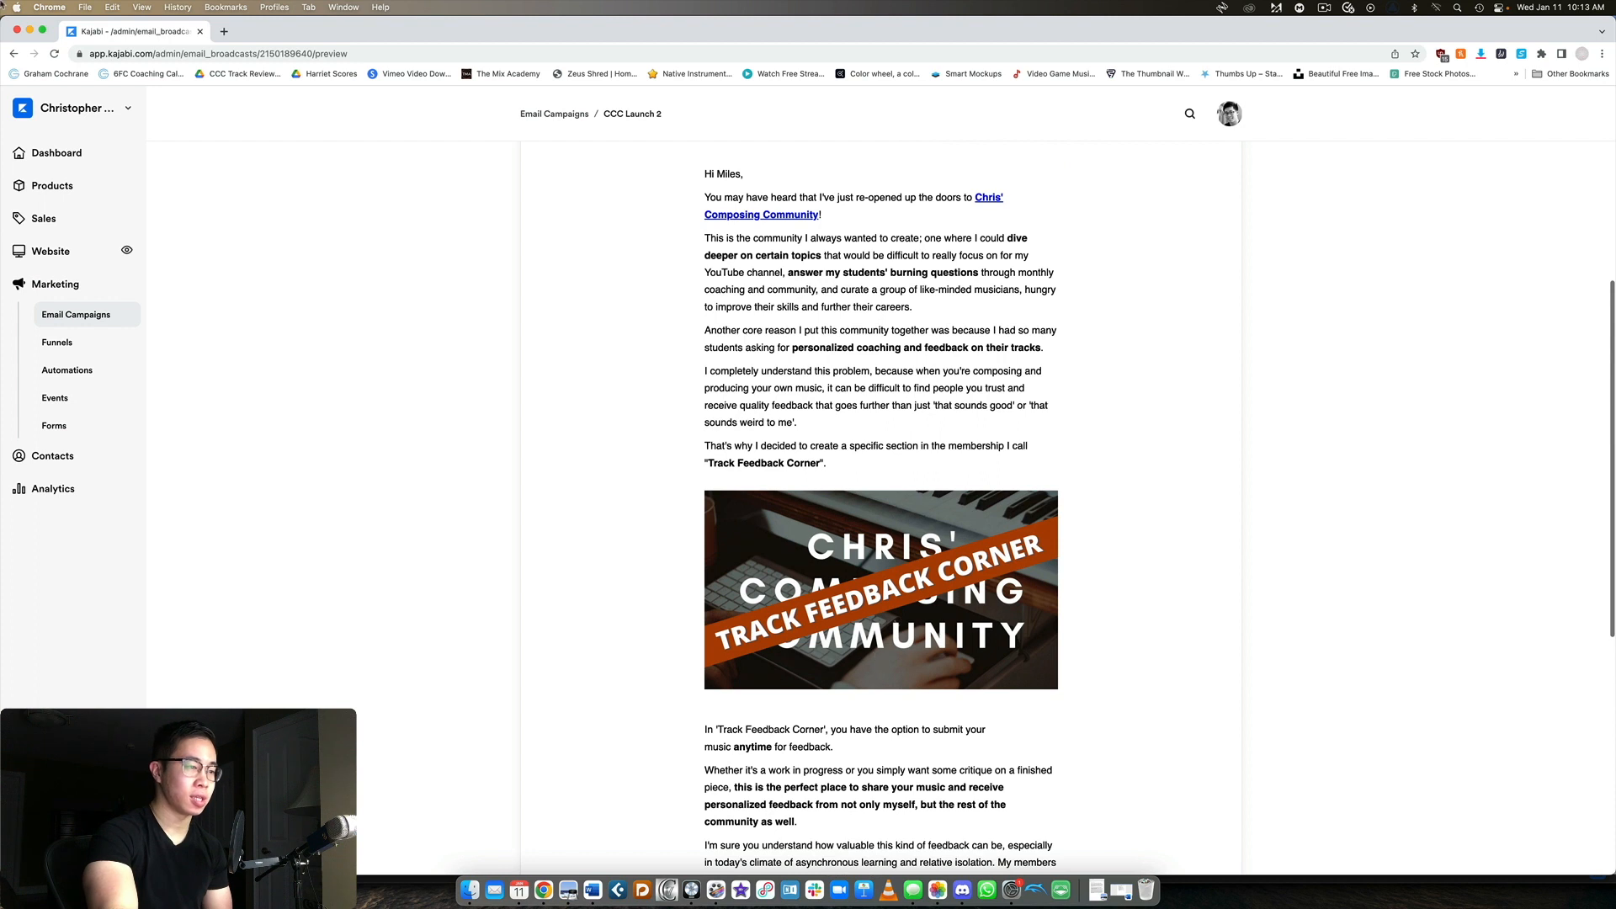
Step: Return to the campaign list, view the CCC launch 3 broadcast, and read its monthly scoring challenge pitch, member submissions, recap and closing link
left_click(13, 53)
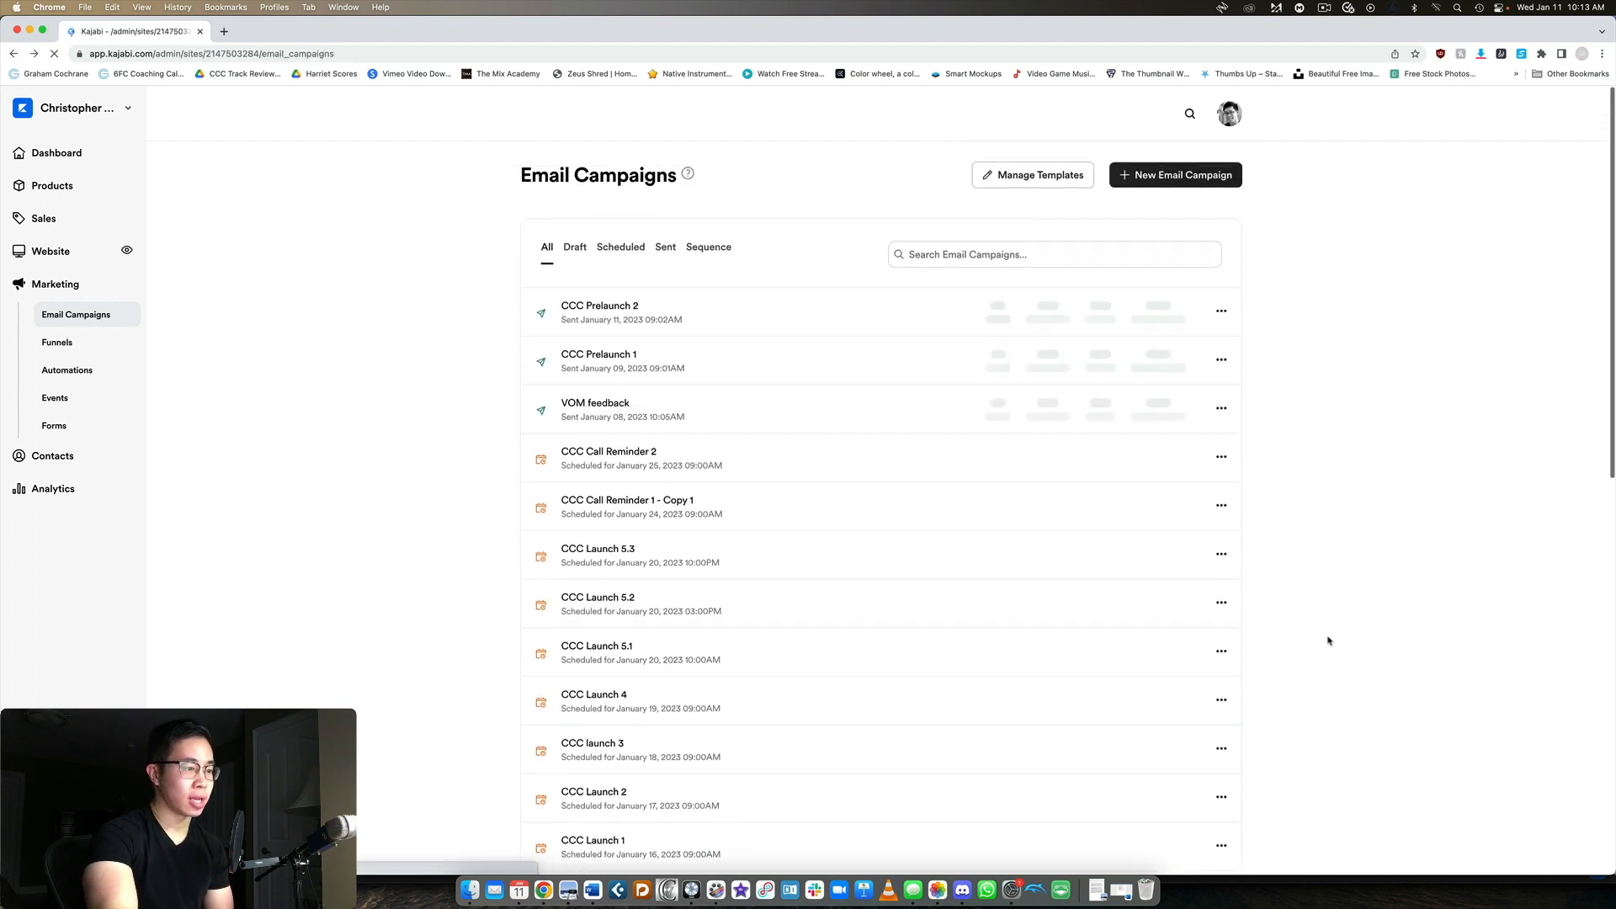
left_click(1221, 434)
left_click(1199, 463)
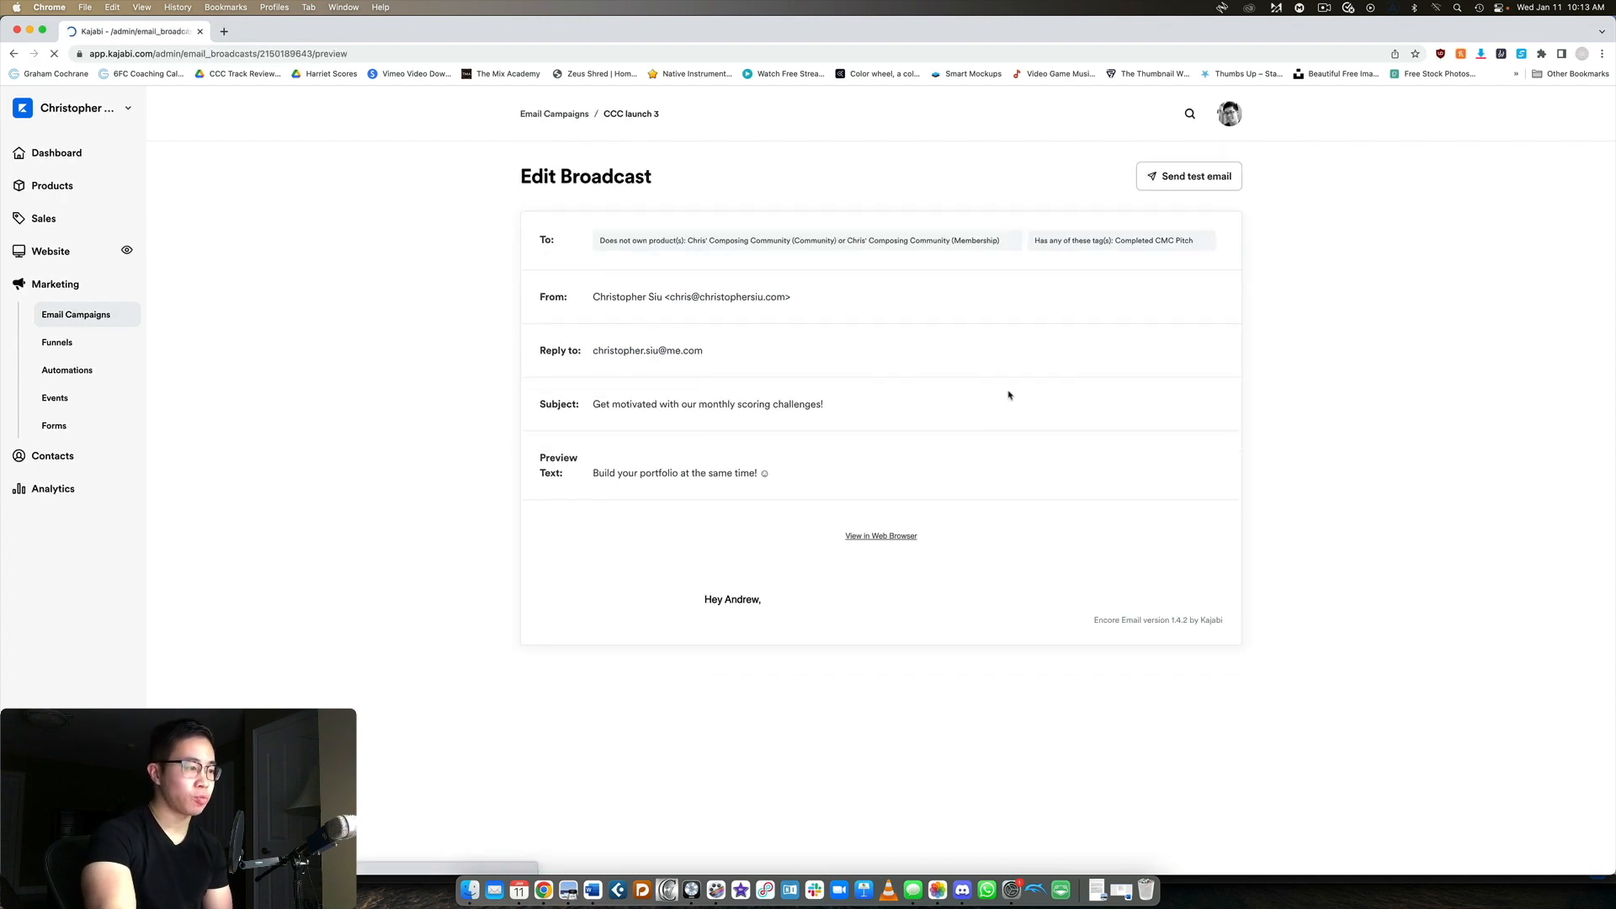
scroll(1007, 404, "down", 4)
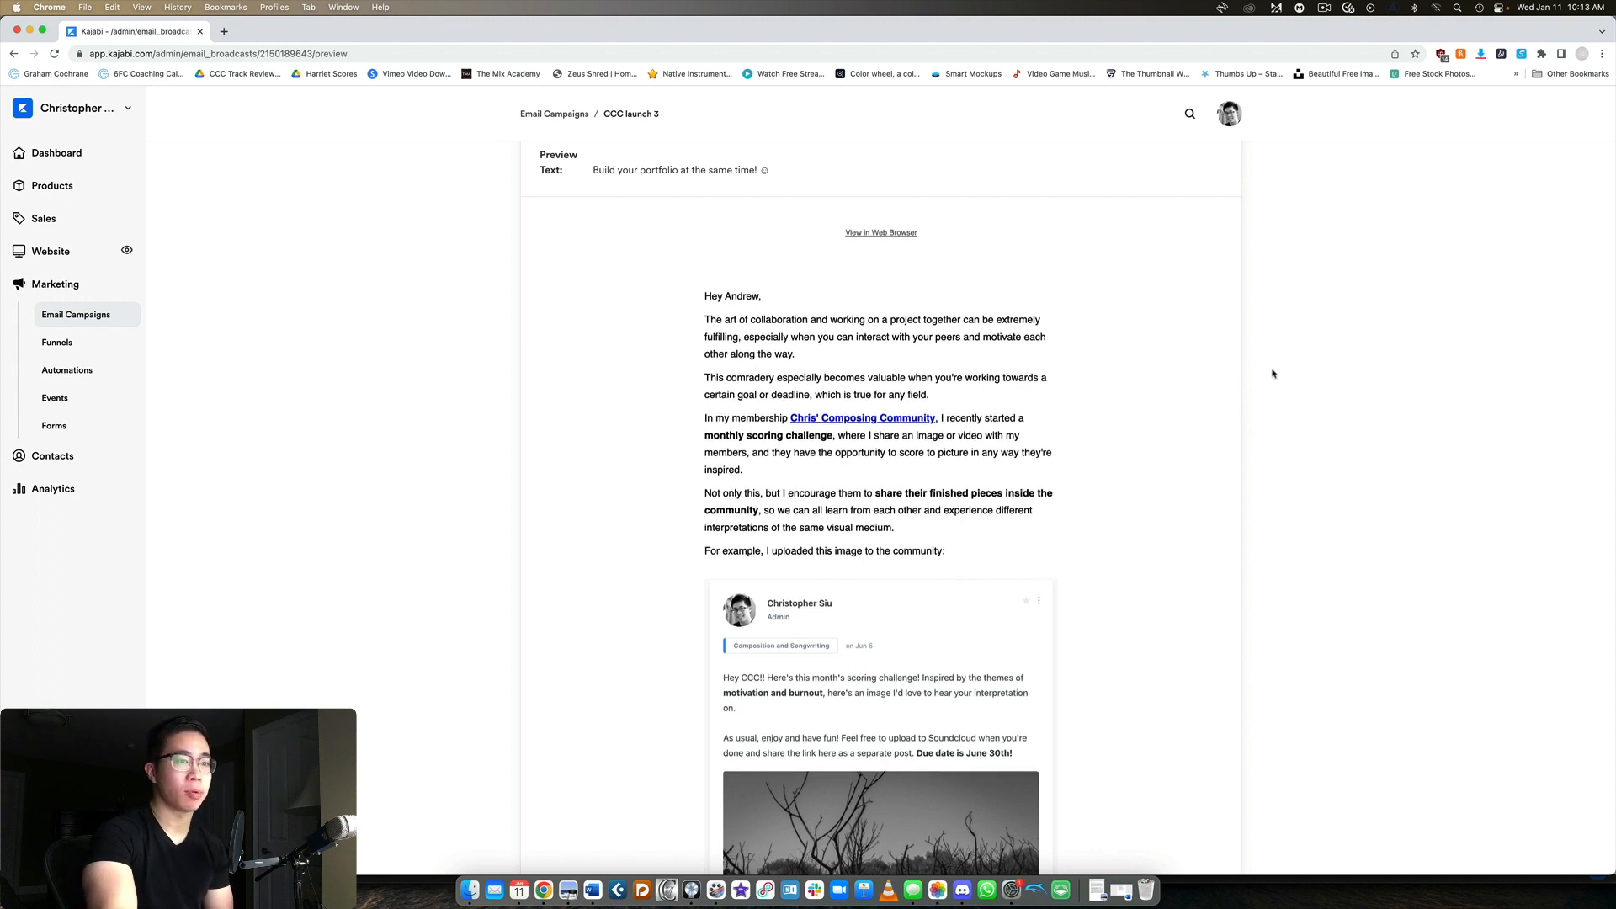
scroll(1272, 373, "down", 3)
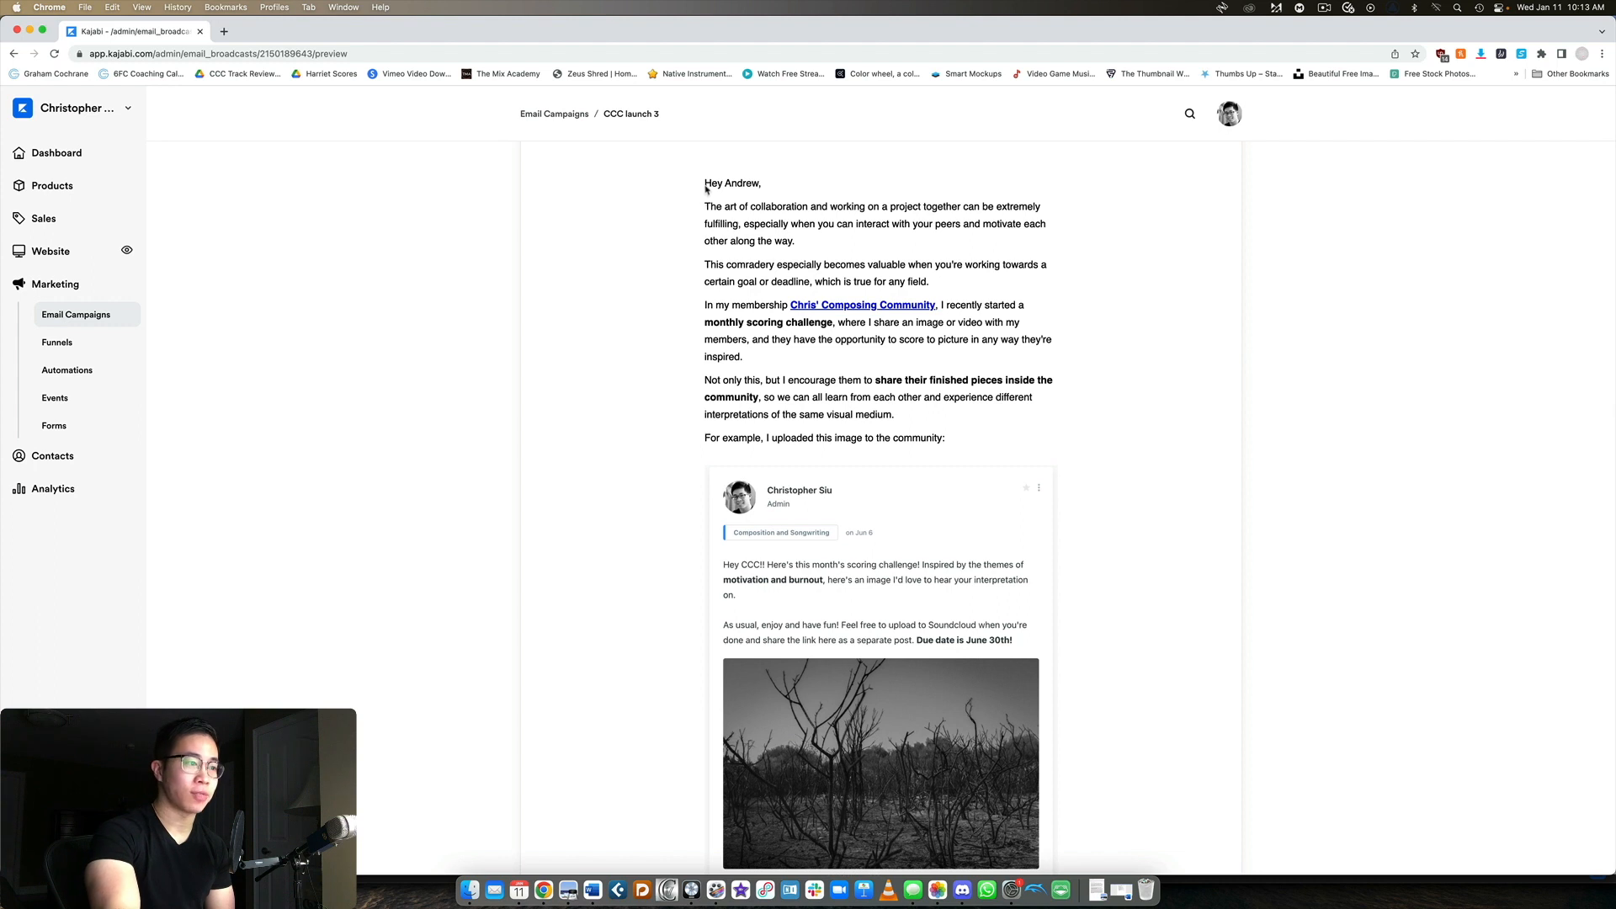
scroll(782, 278, "down", 8)
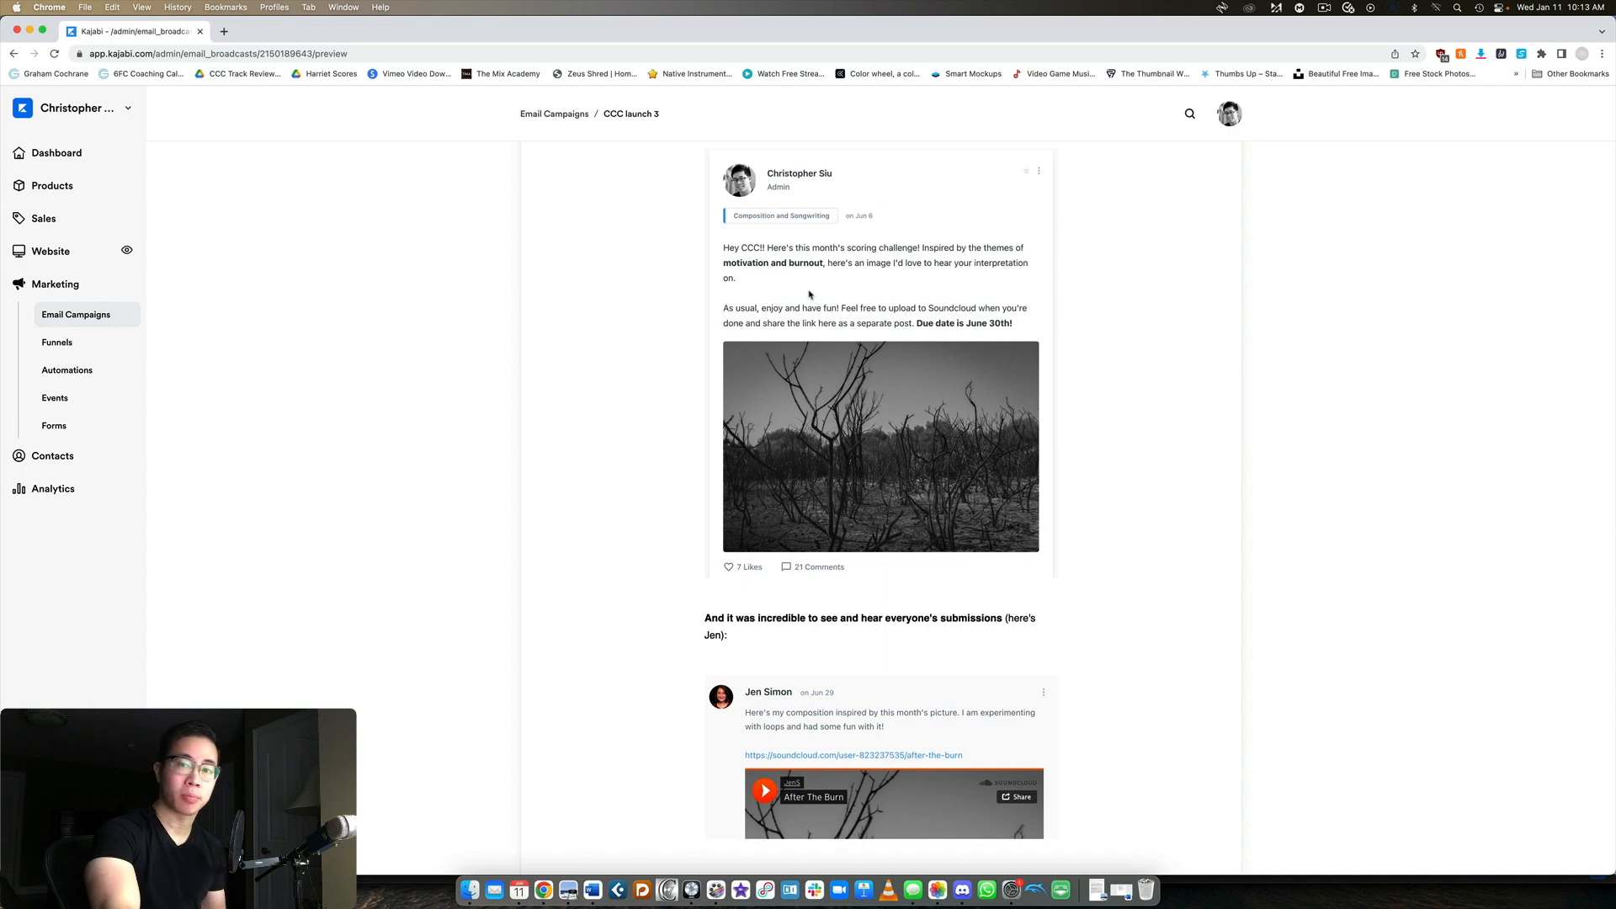
scroll(808, 295, "down", 8)
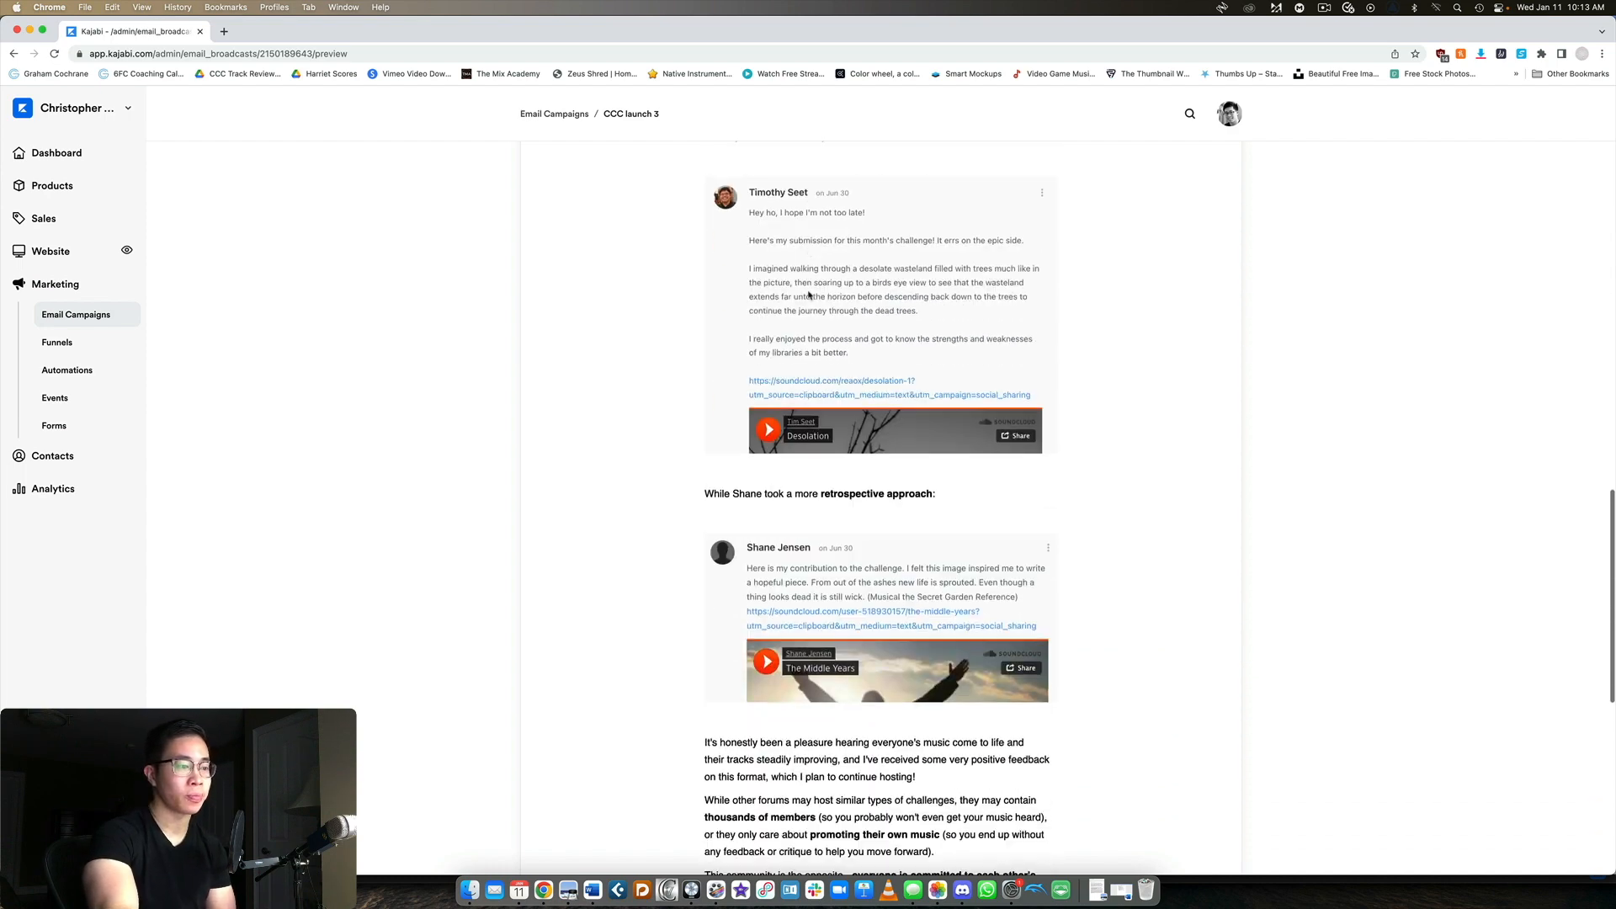
scroll(808, 295, "up", 2)
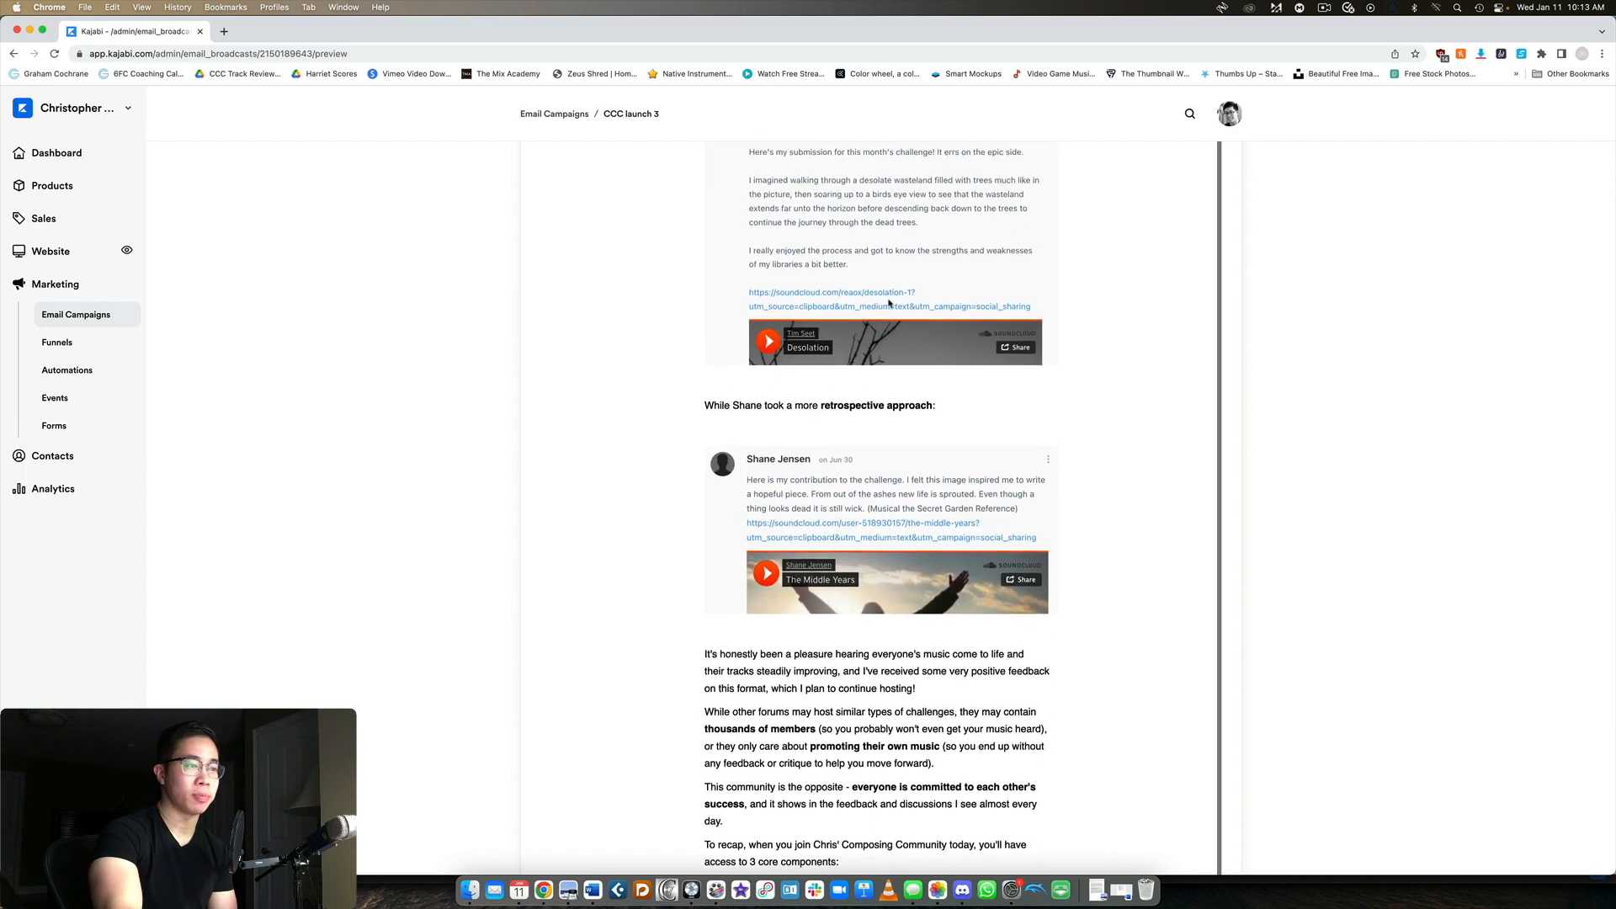
scroll(887, 303, "down", 5)
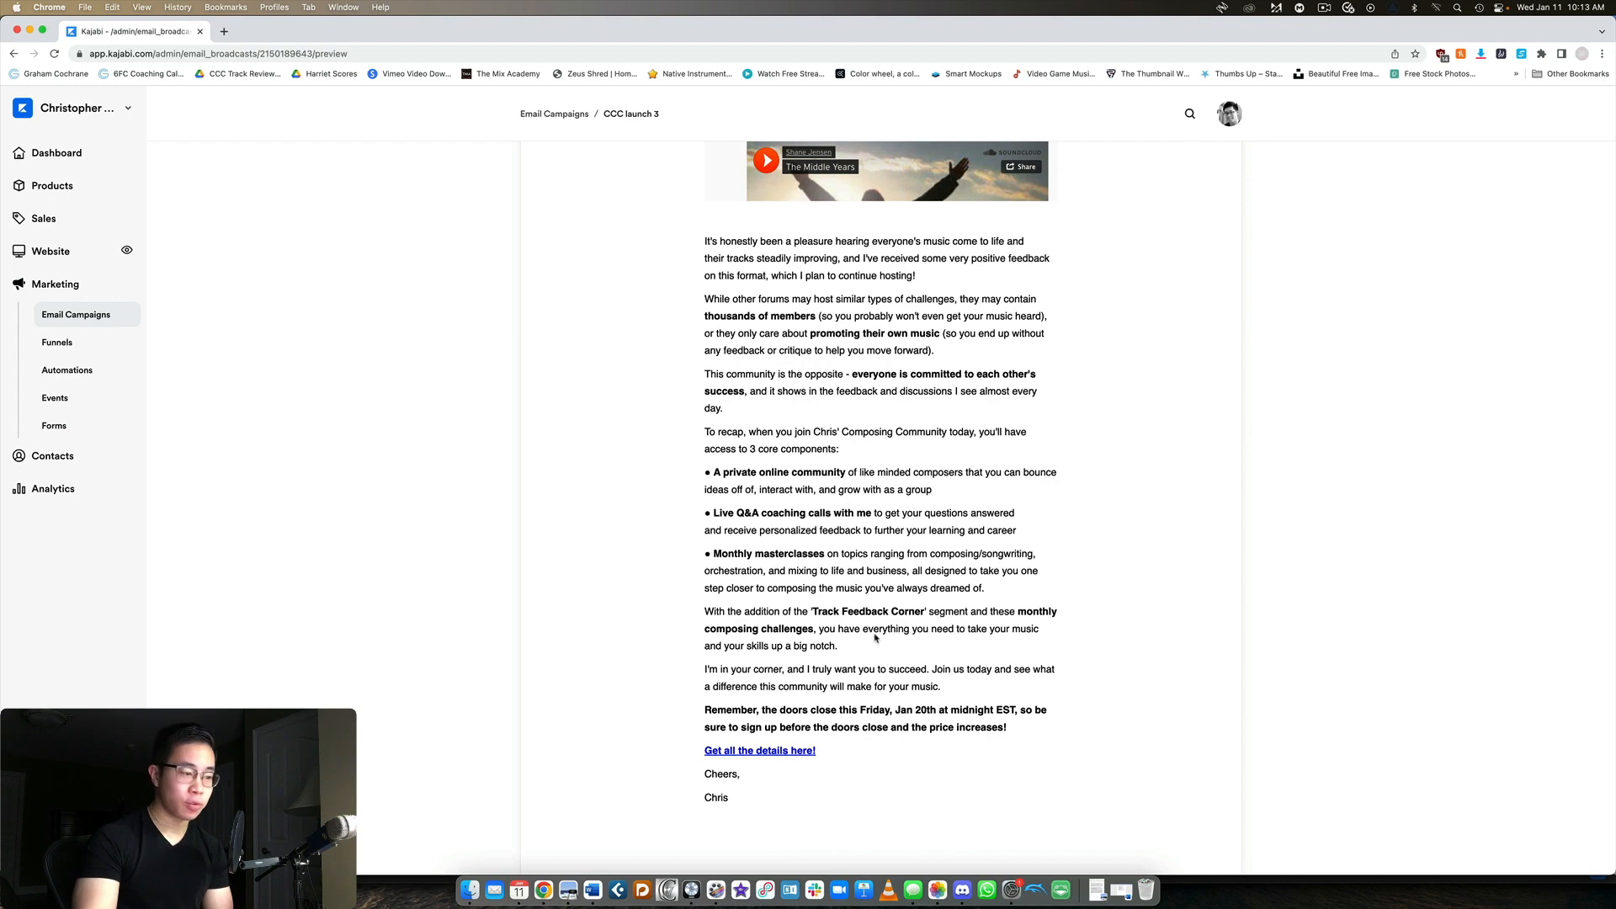
scroll(934, 607, "down", 3)
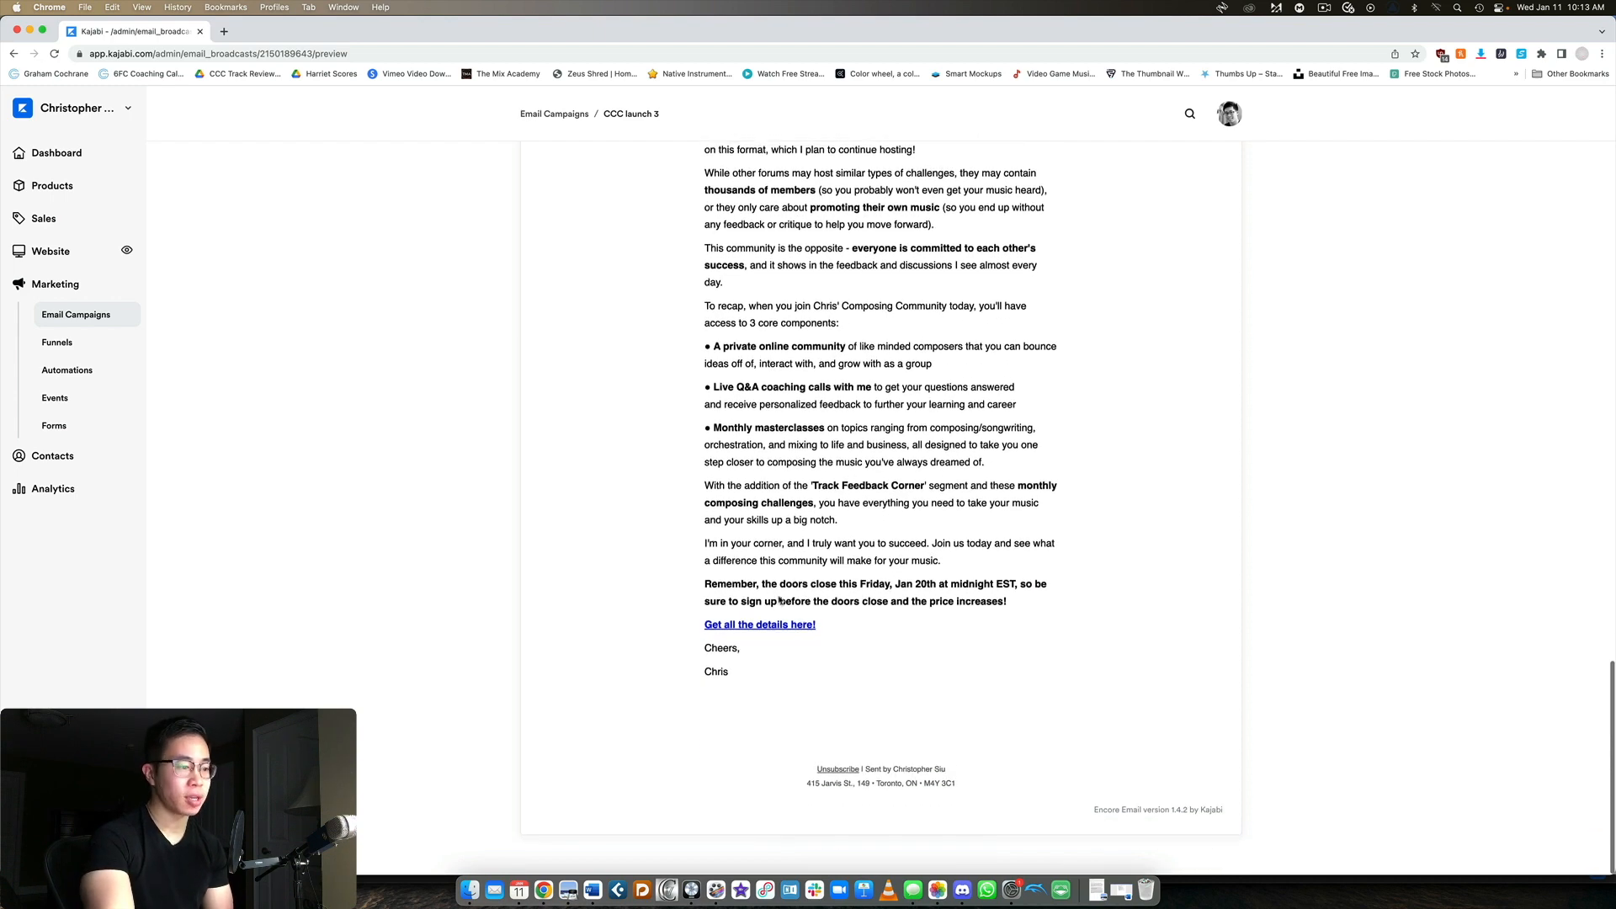
Step: Return to the campaign list and view the CCC Launch 4 broadcast
scroll(776, 598, "up", 15)
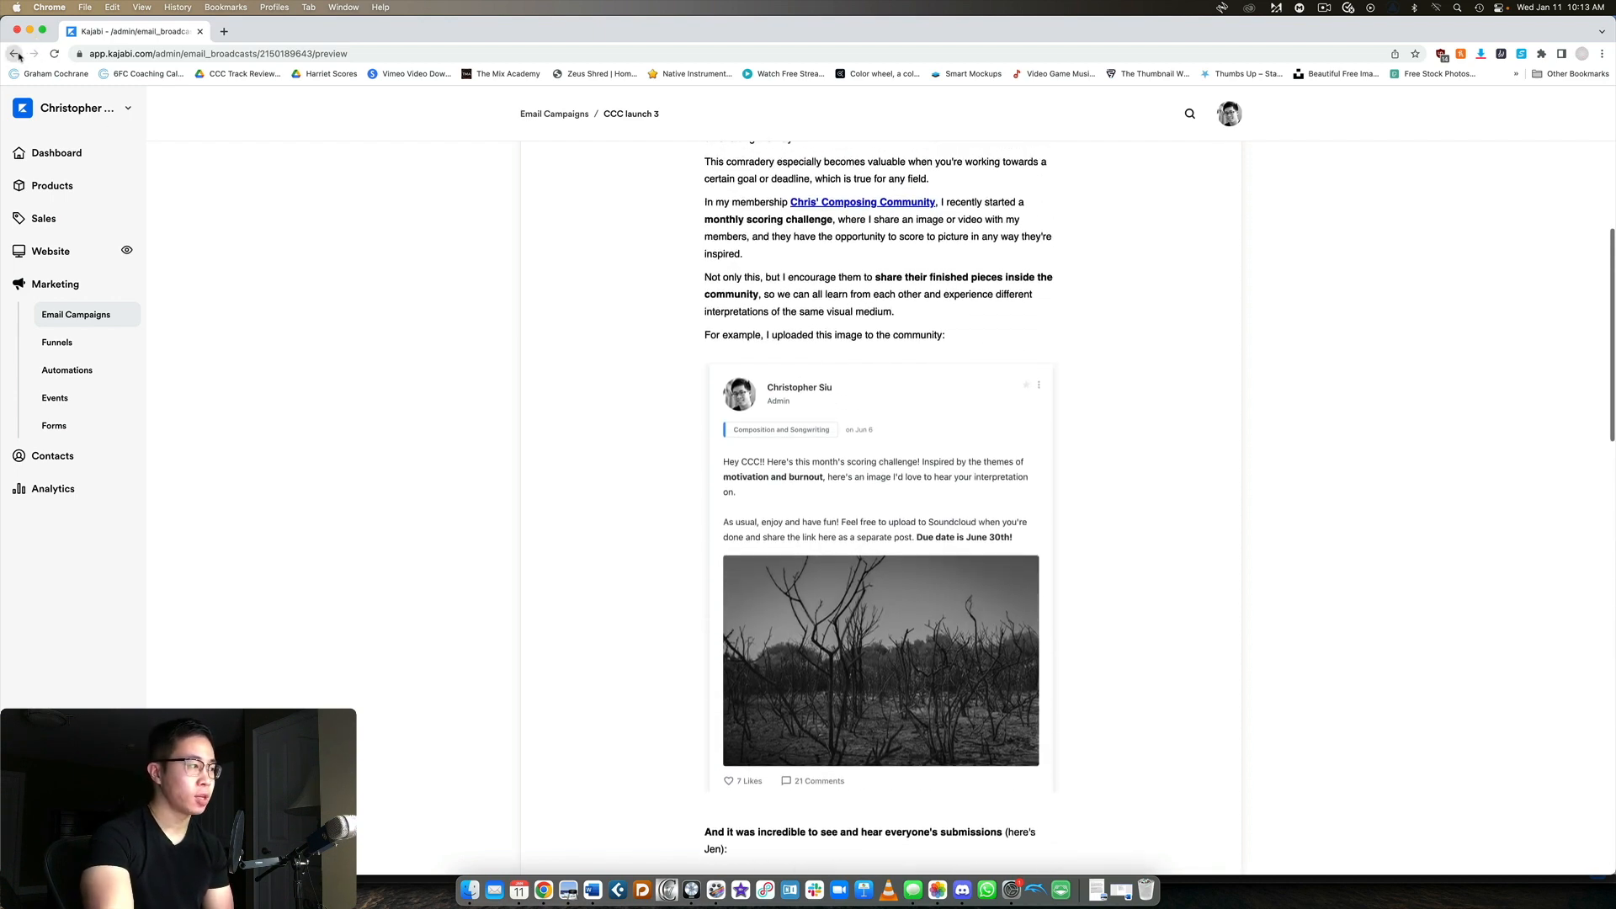
left_click(14, 54)
scroll(1308, 619, "down", 2)
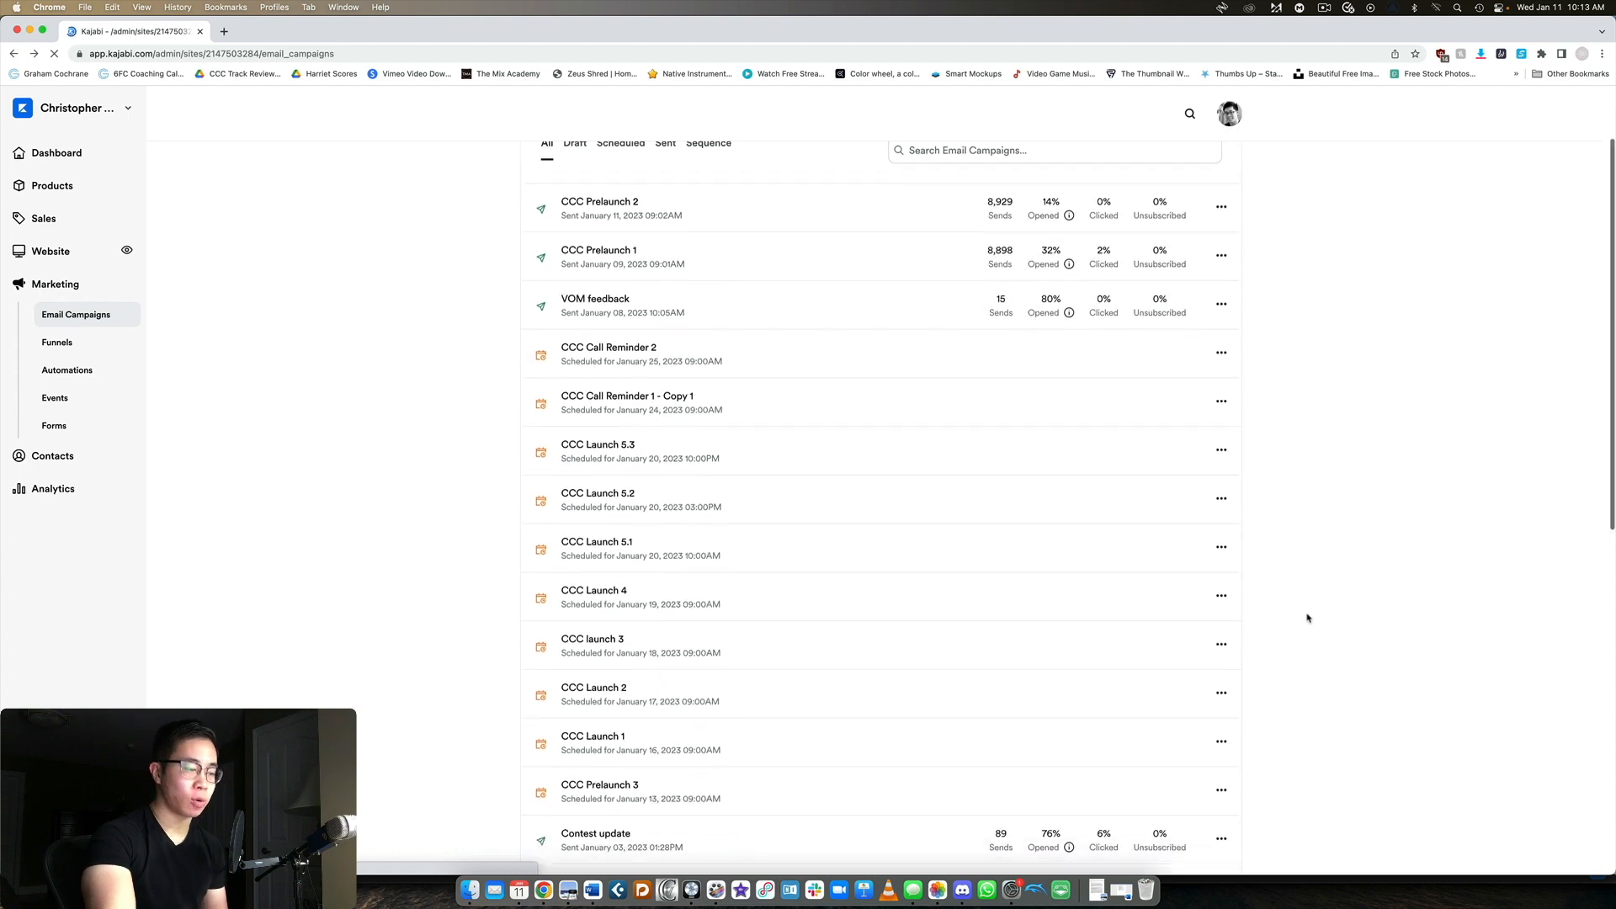
left_click(1221, 595)
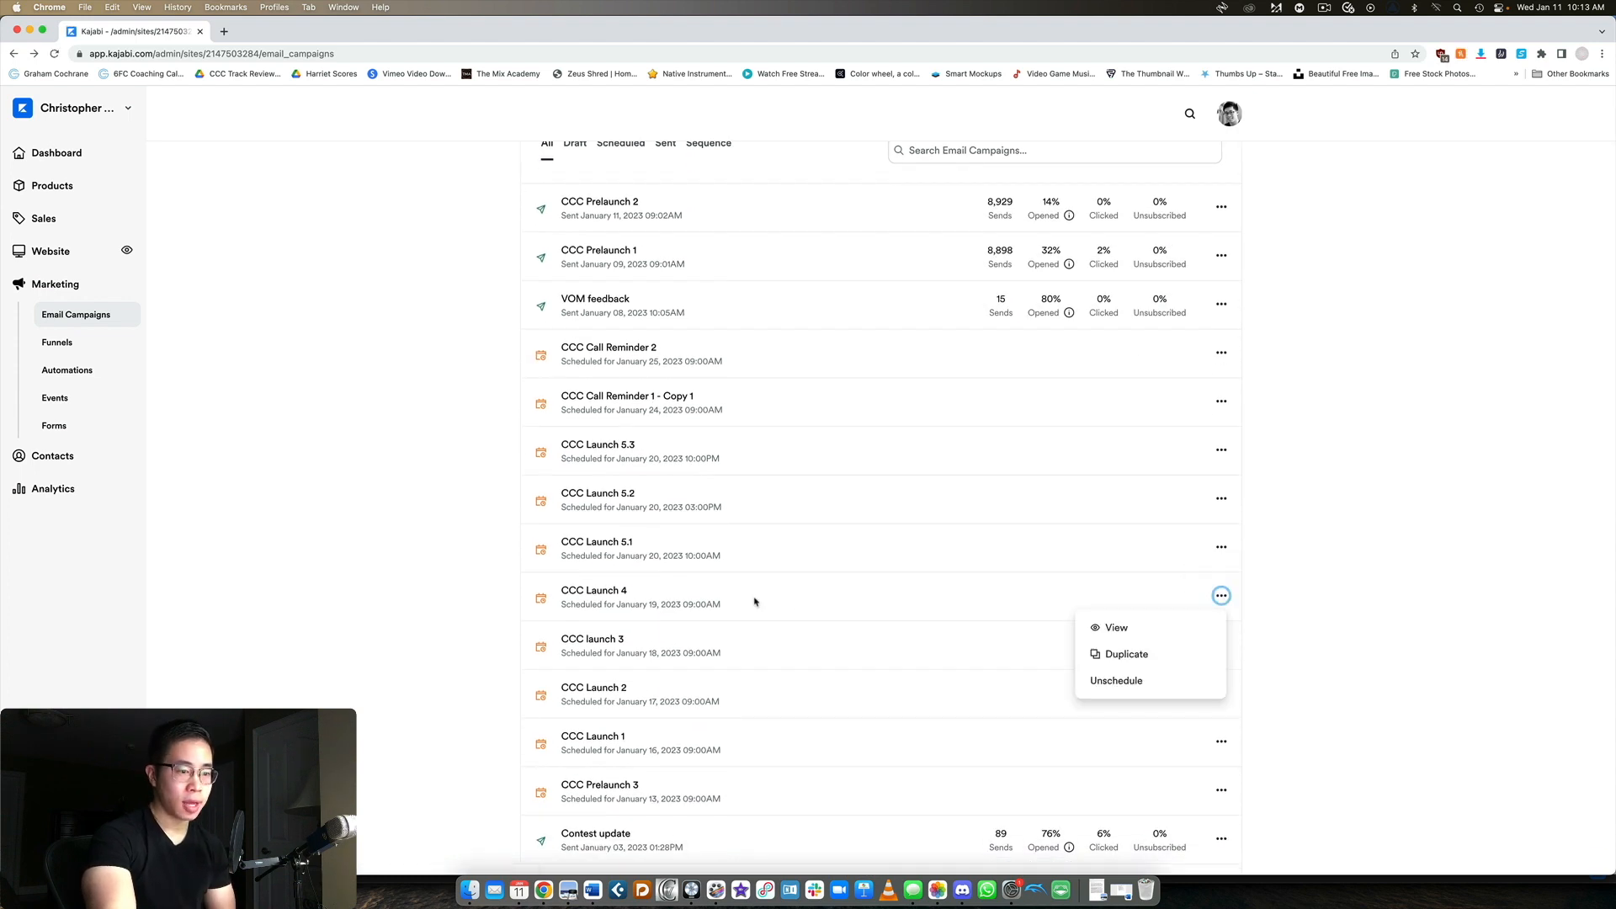
left_click(1128, 631)
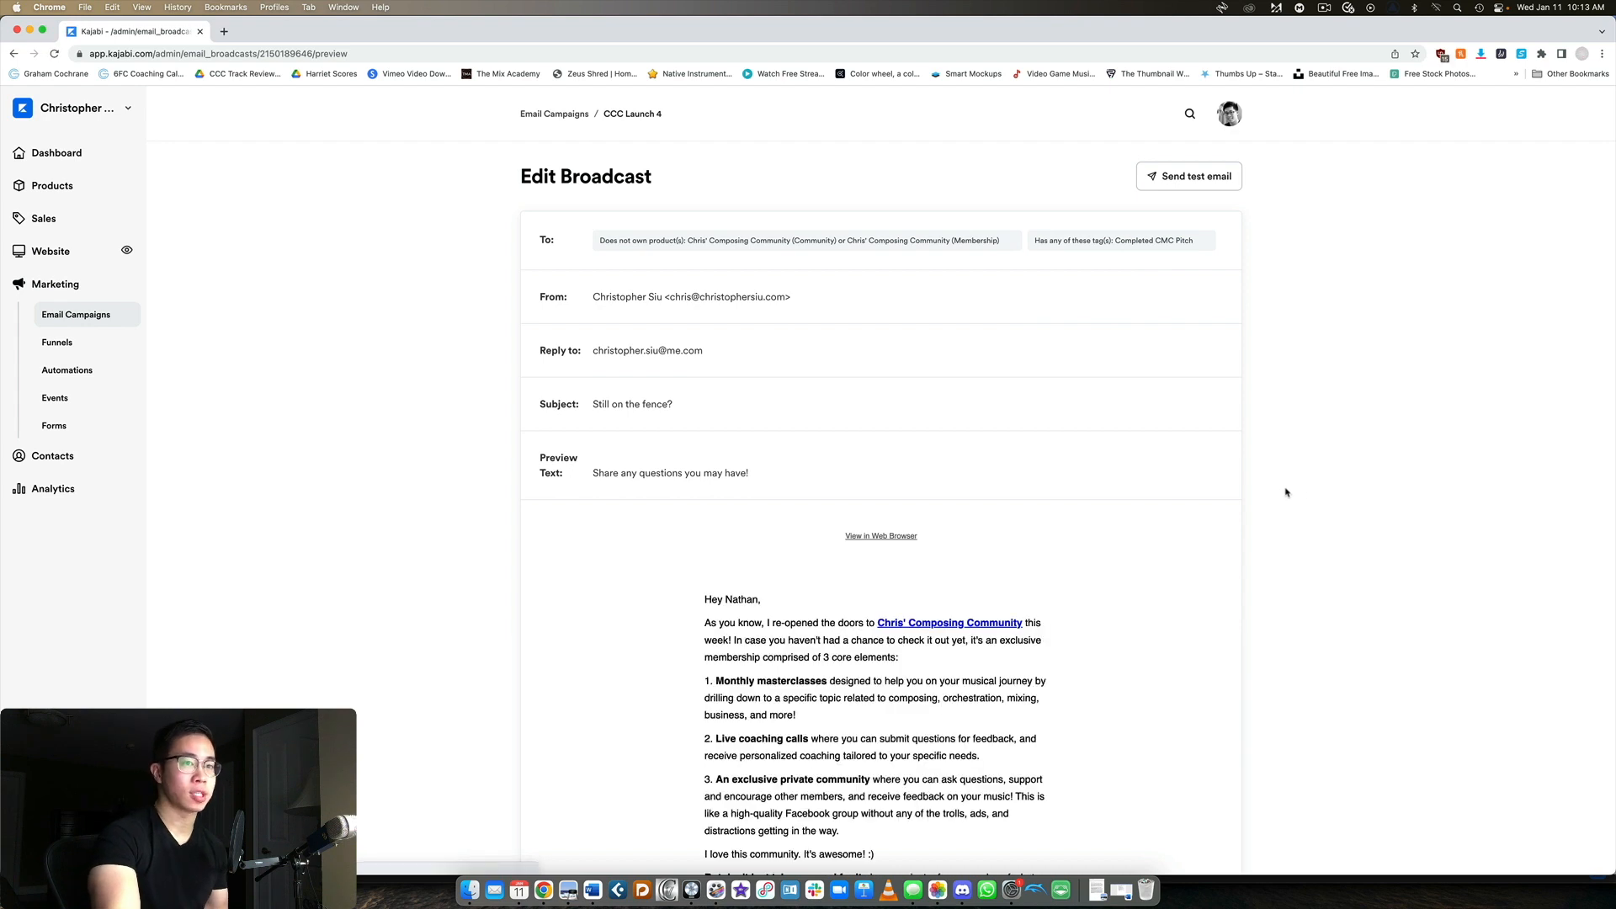
Step: Read the CCC Launch 4 email through its three core elements, member testimonials, bonus interviews, enrolment deadline and lifetime price link
scroll(1268, 495, "down", 5)
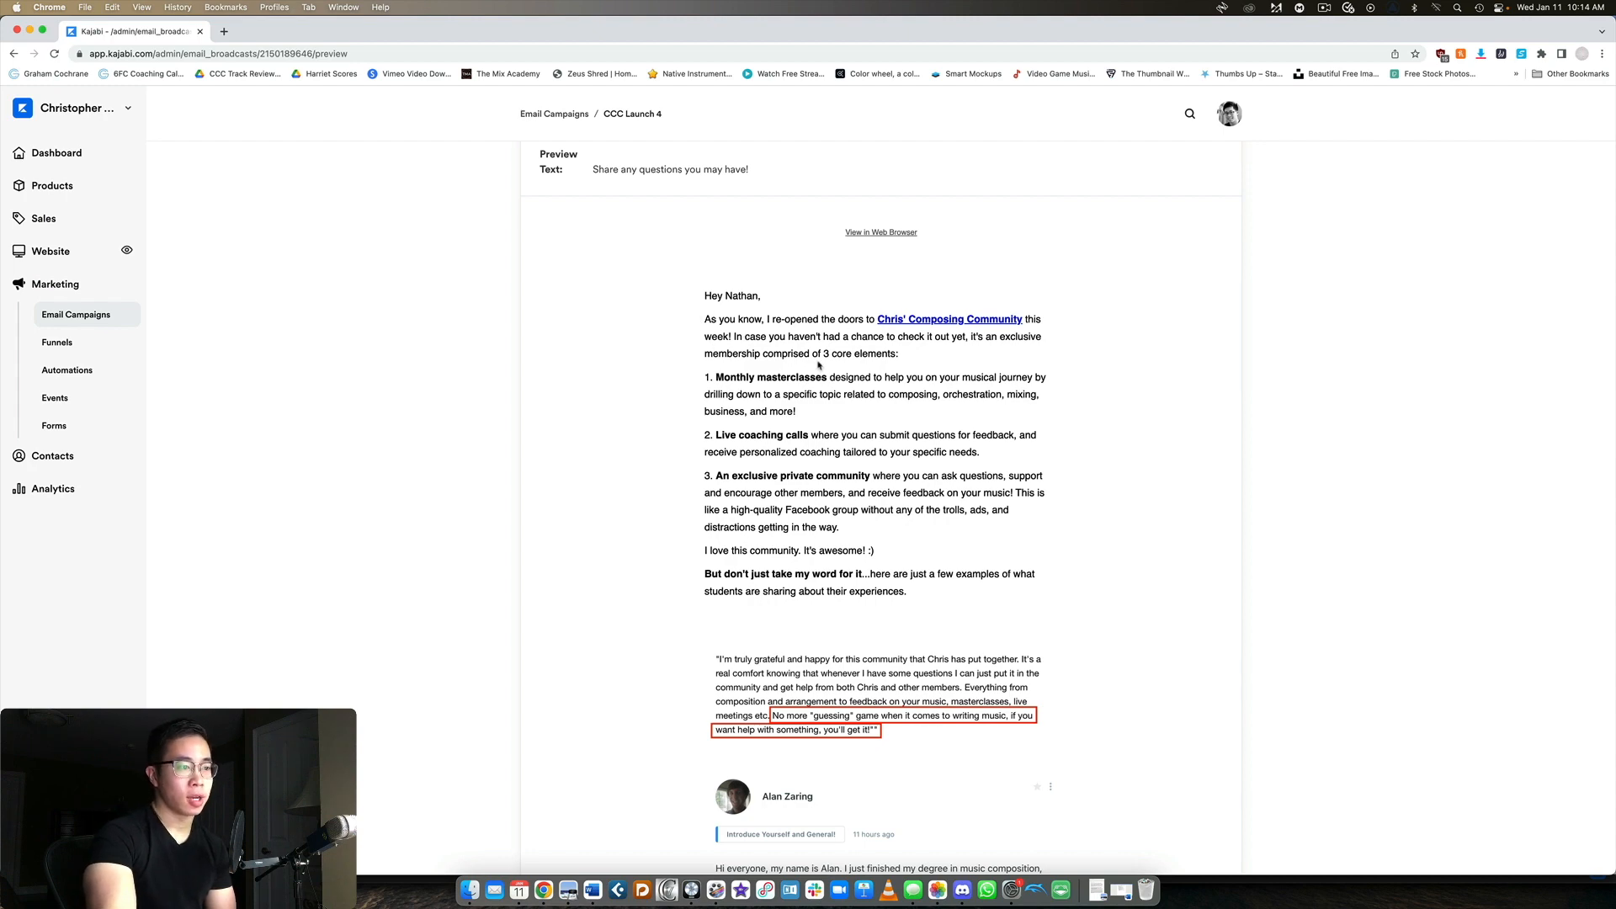
scroll(812, 362, "down", 2)
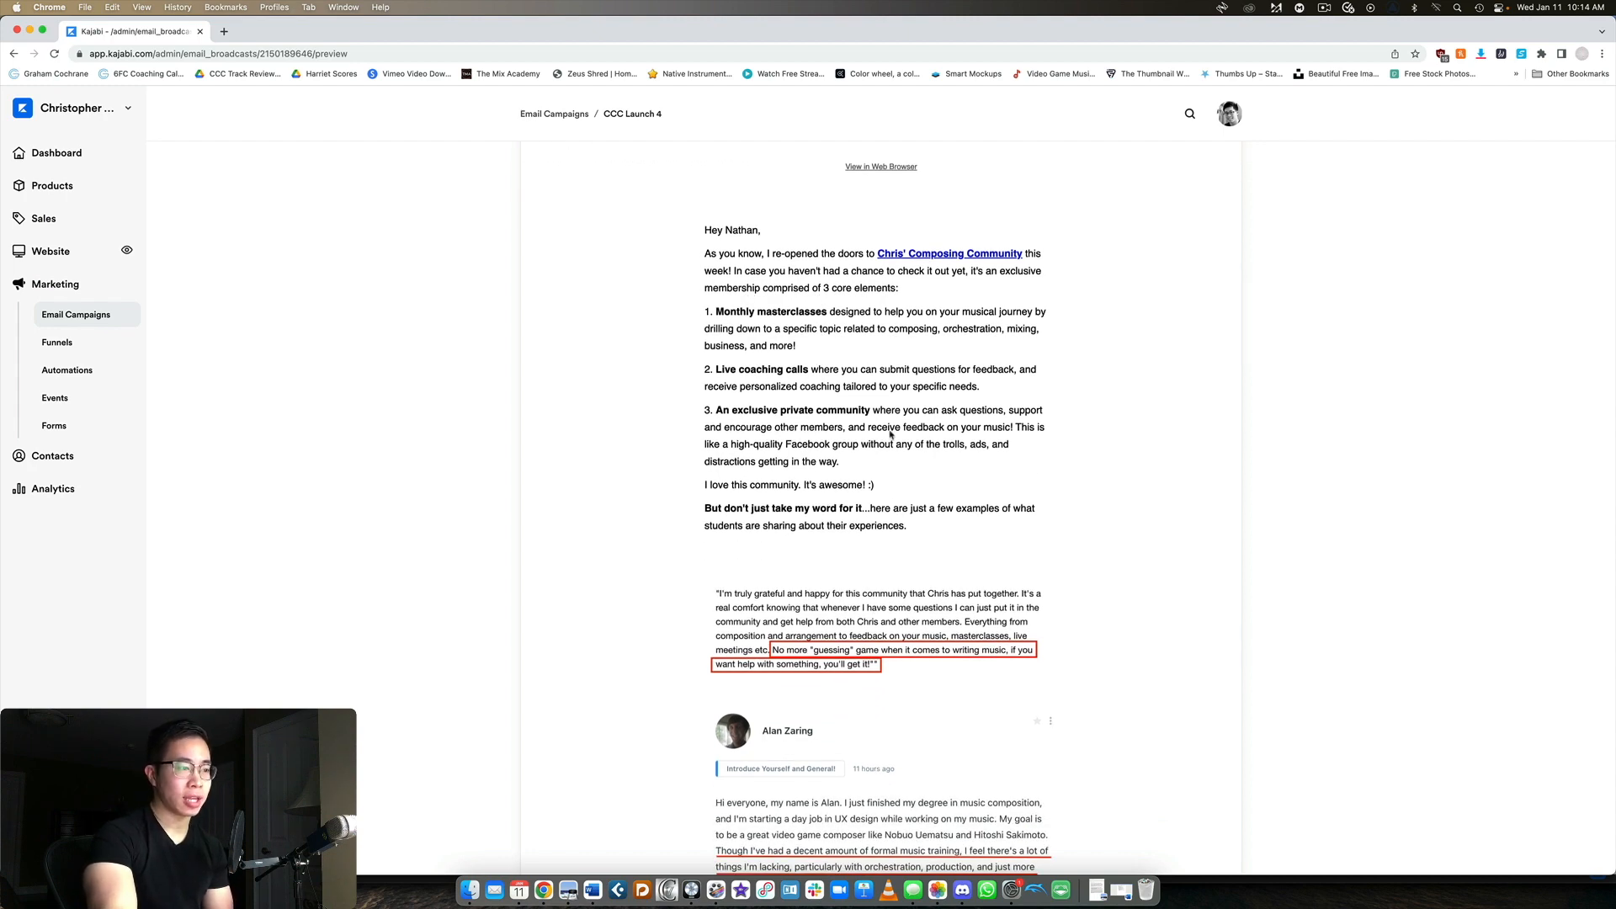
scroll(852, 465, "down", 10)
scroll(870, 339, "down", 15)
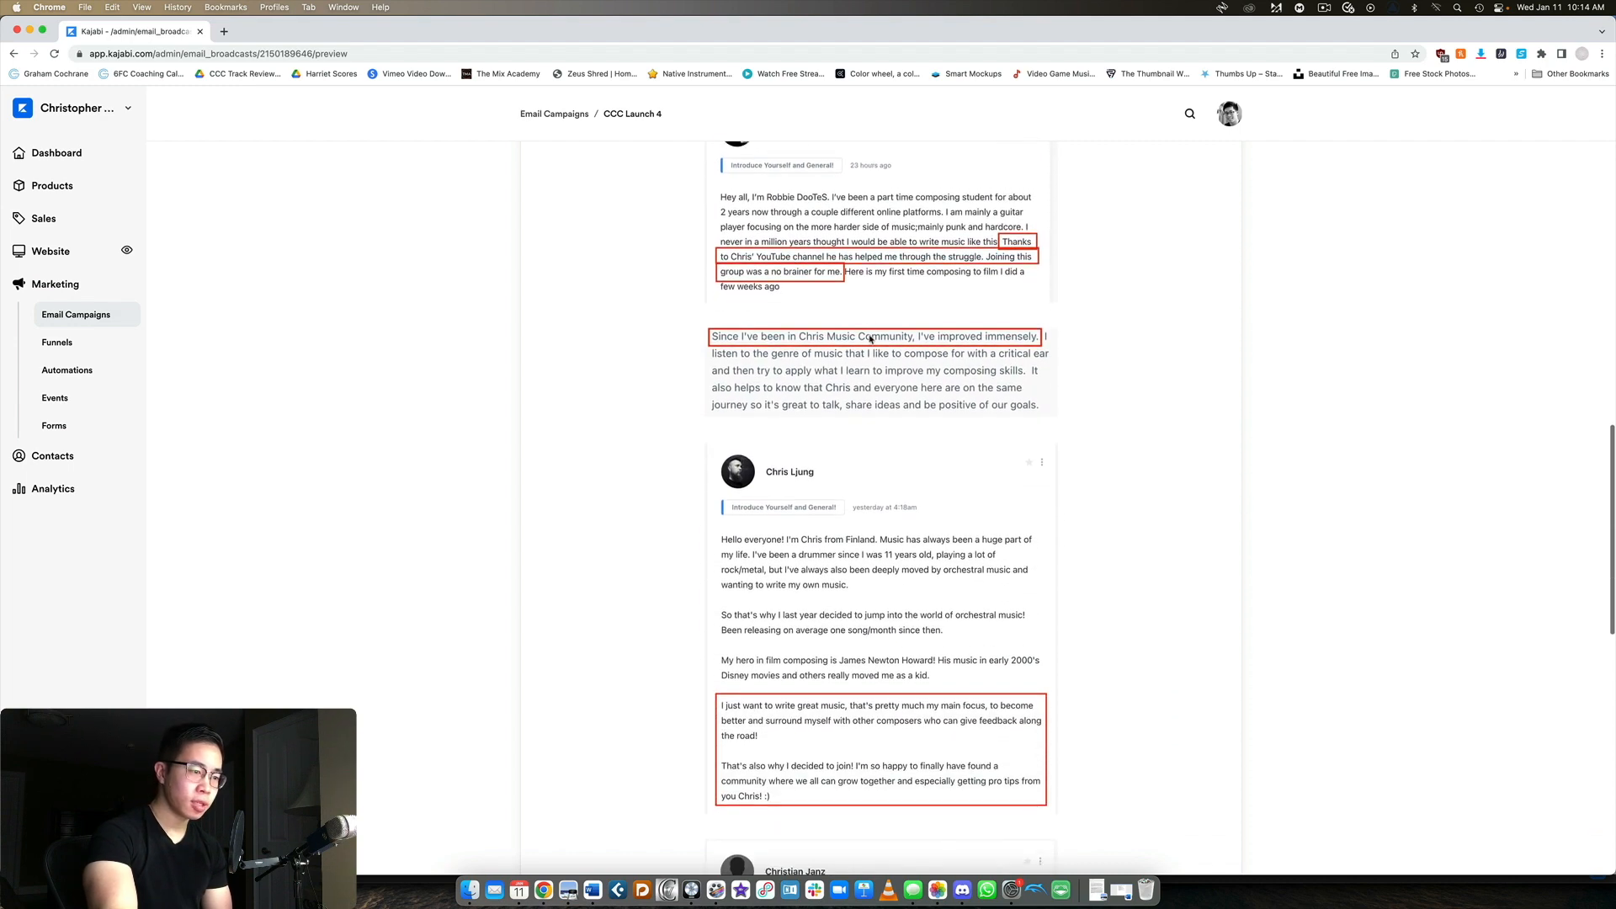
scroll(867, 340, "down", 3)
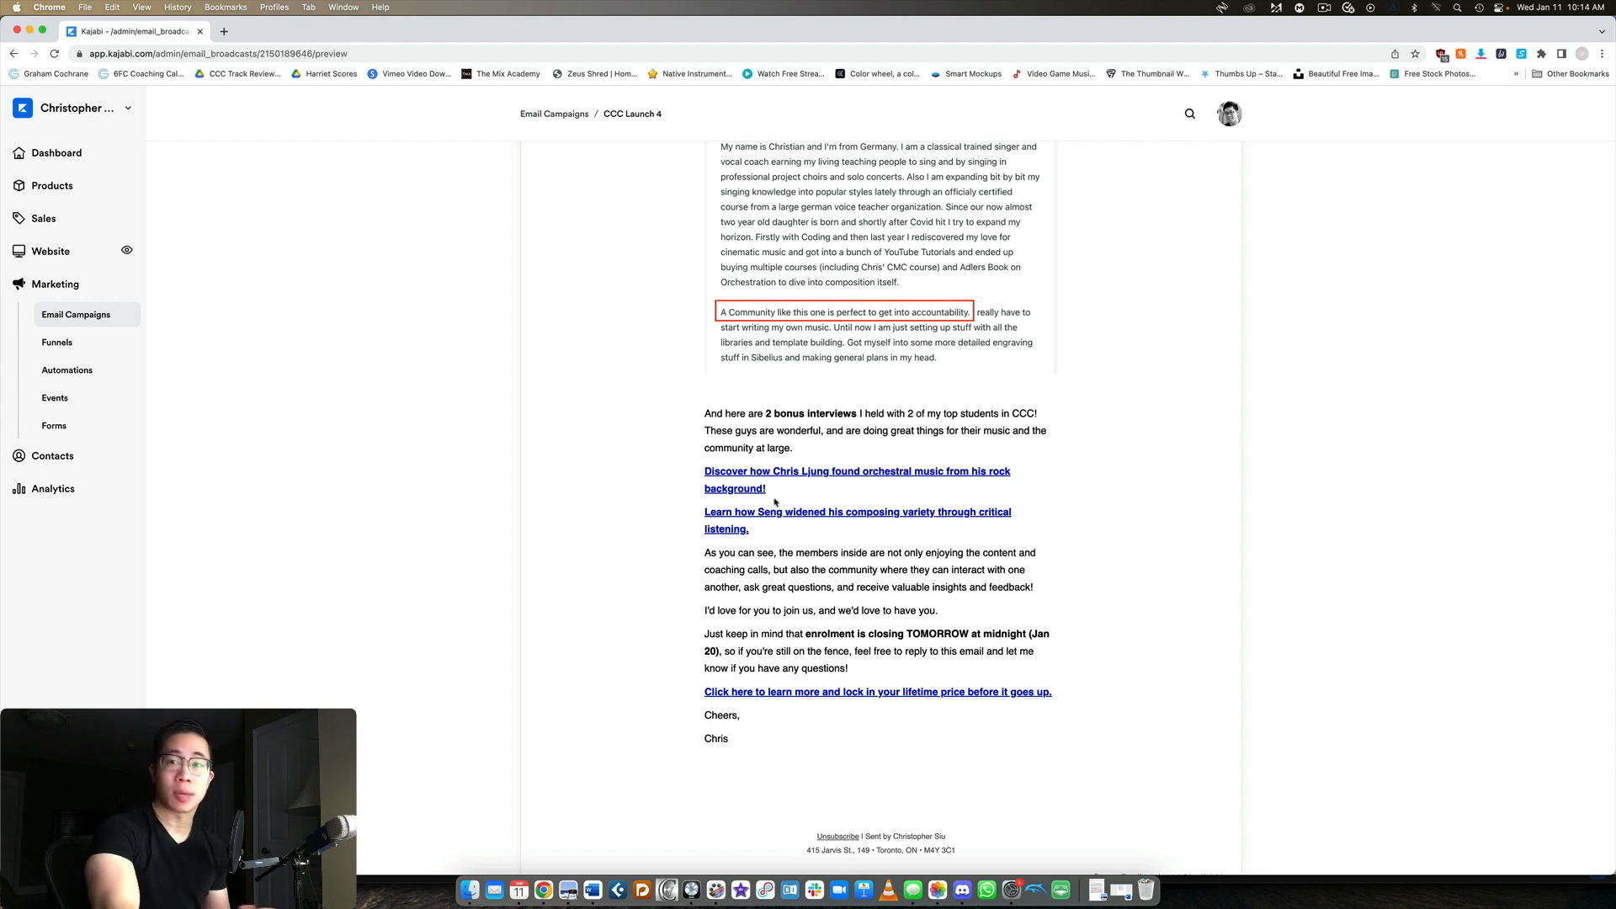
scroll(776, 502, "down", 2)
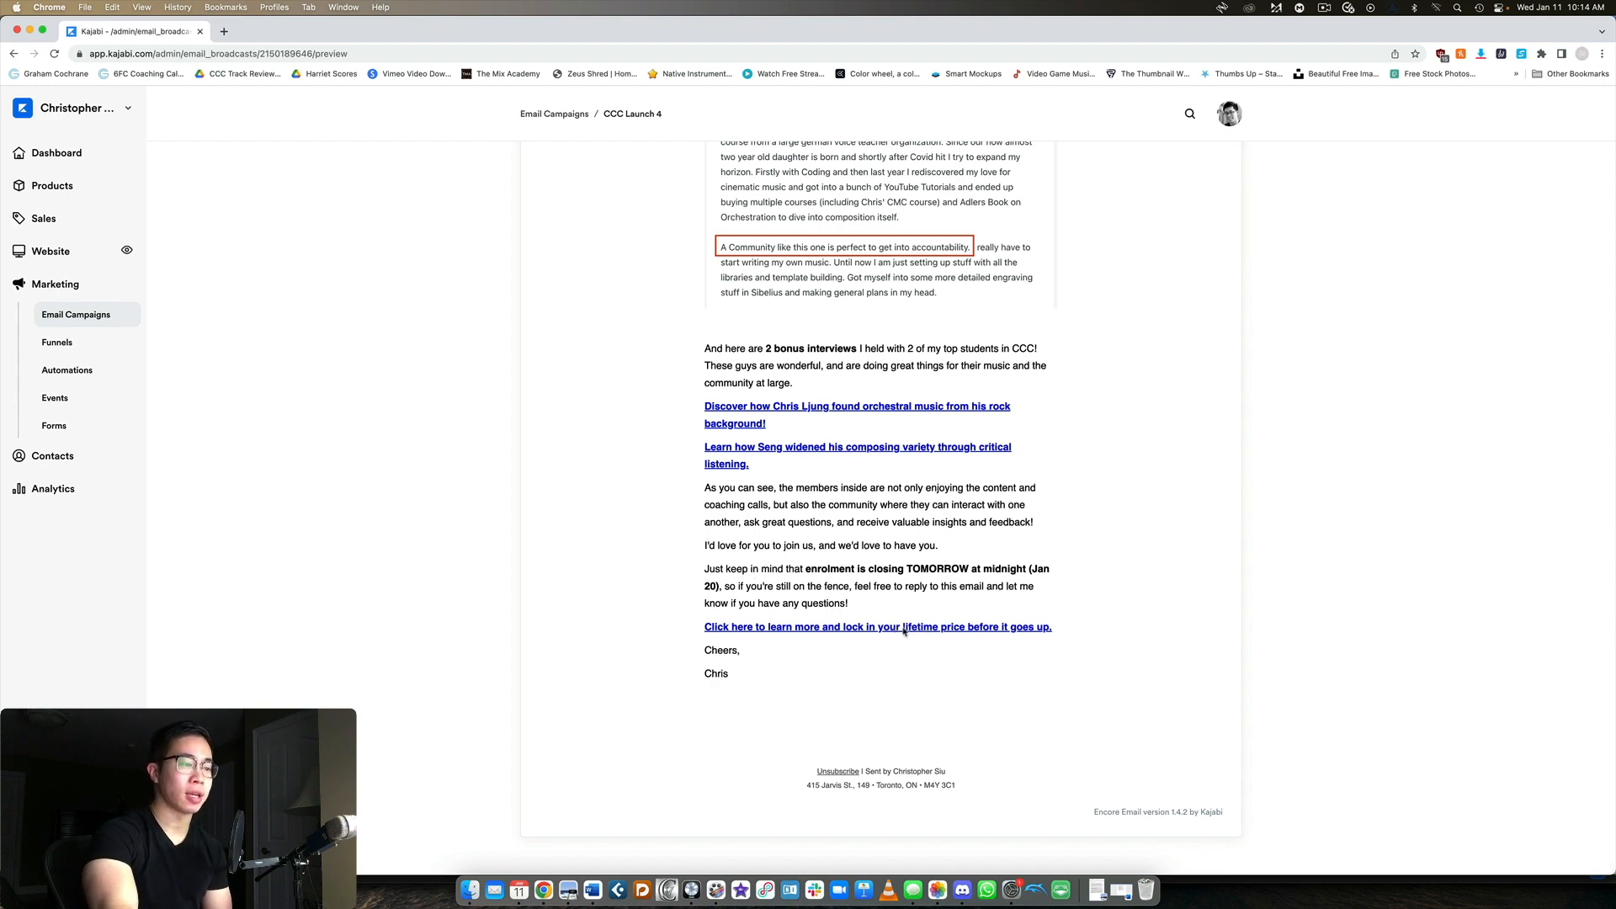
Step: Return to the campaign list and view the CCC Launch 5.1 broadcast
scroll(898, 635, "up", 15)
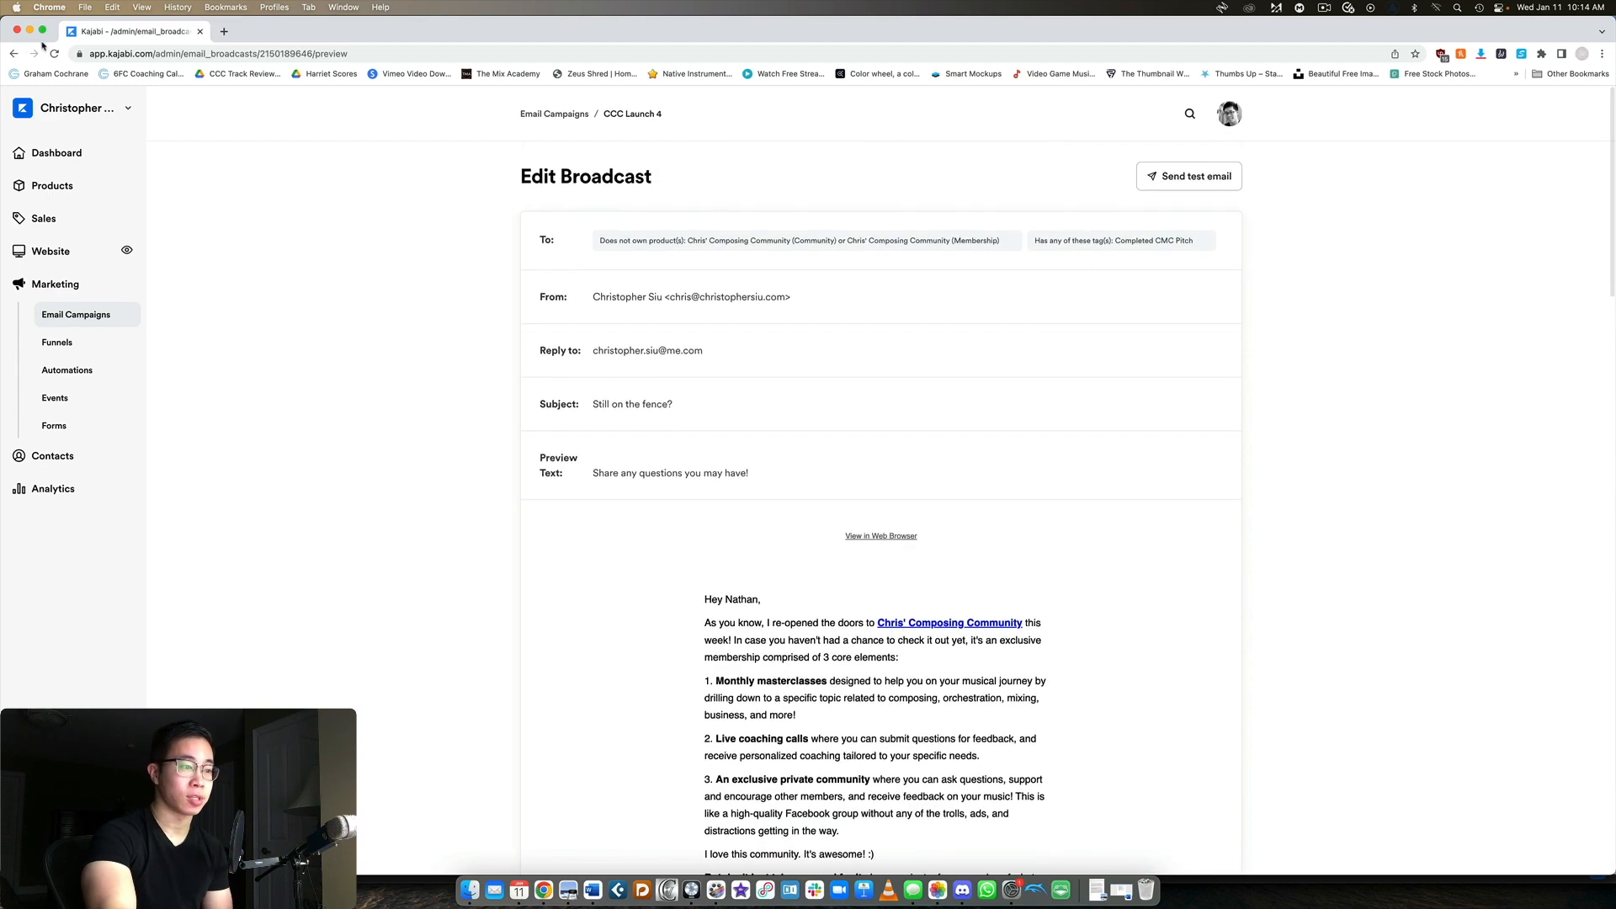
left_click(14, 54)
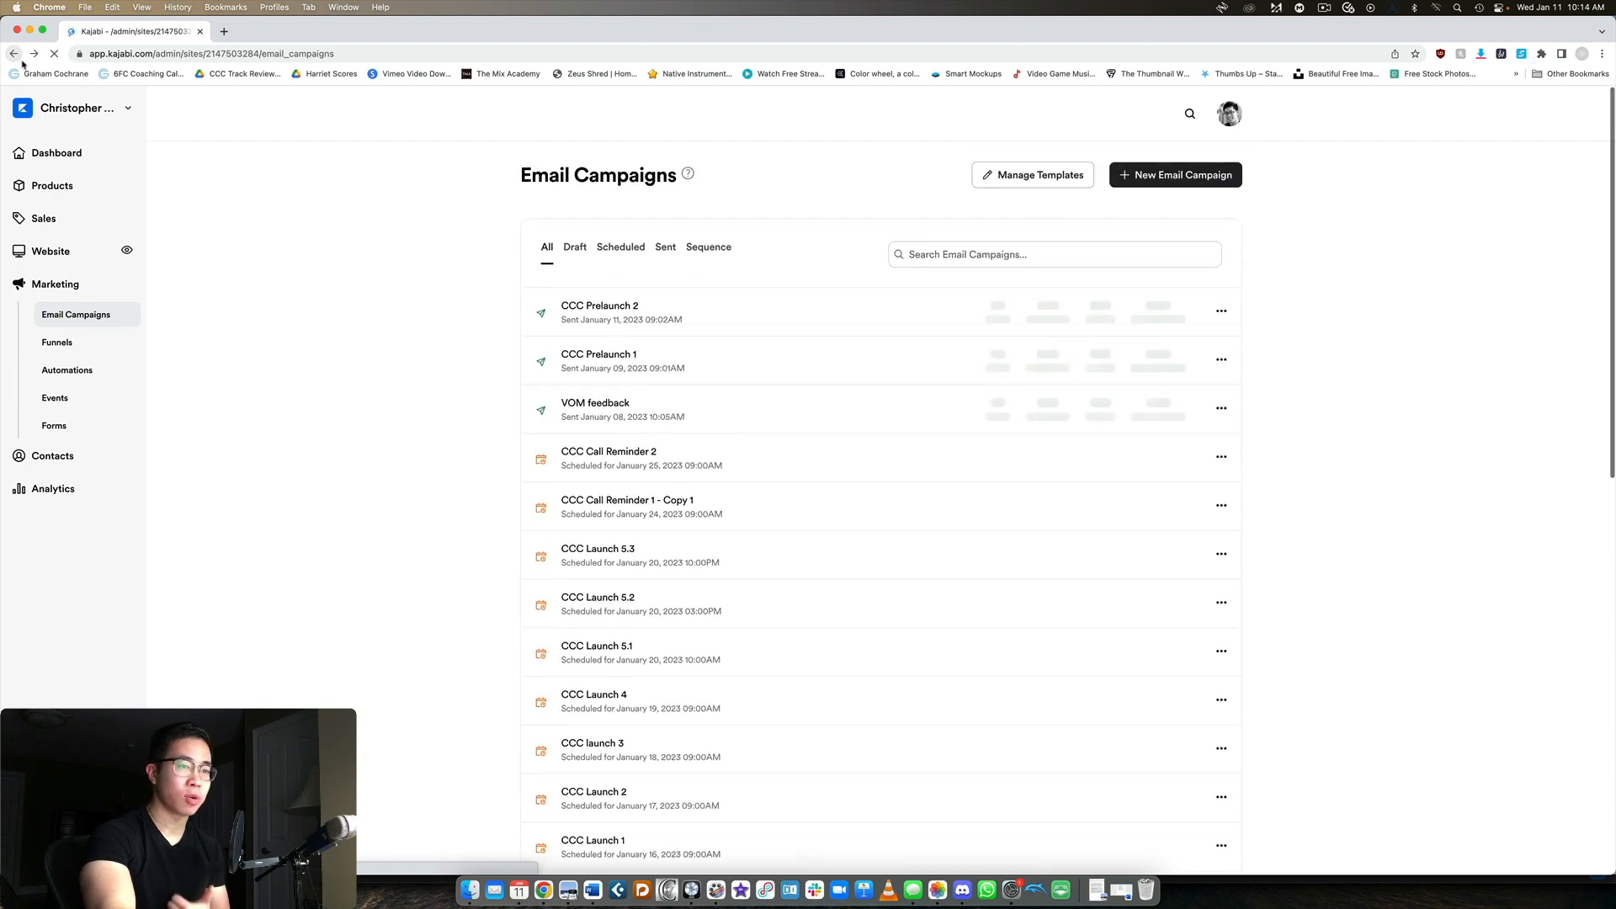
scroll(976, 569, "down", 3)
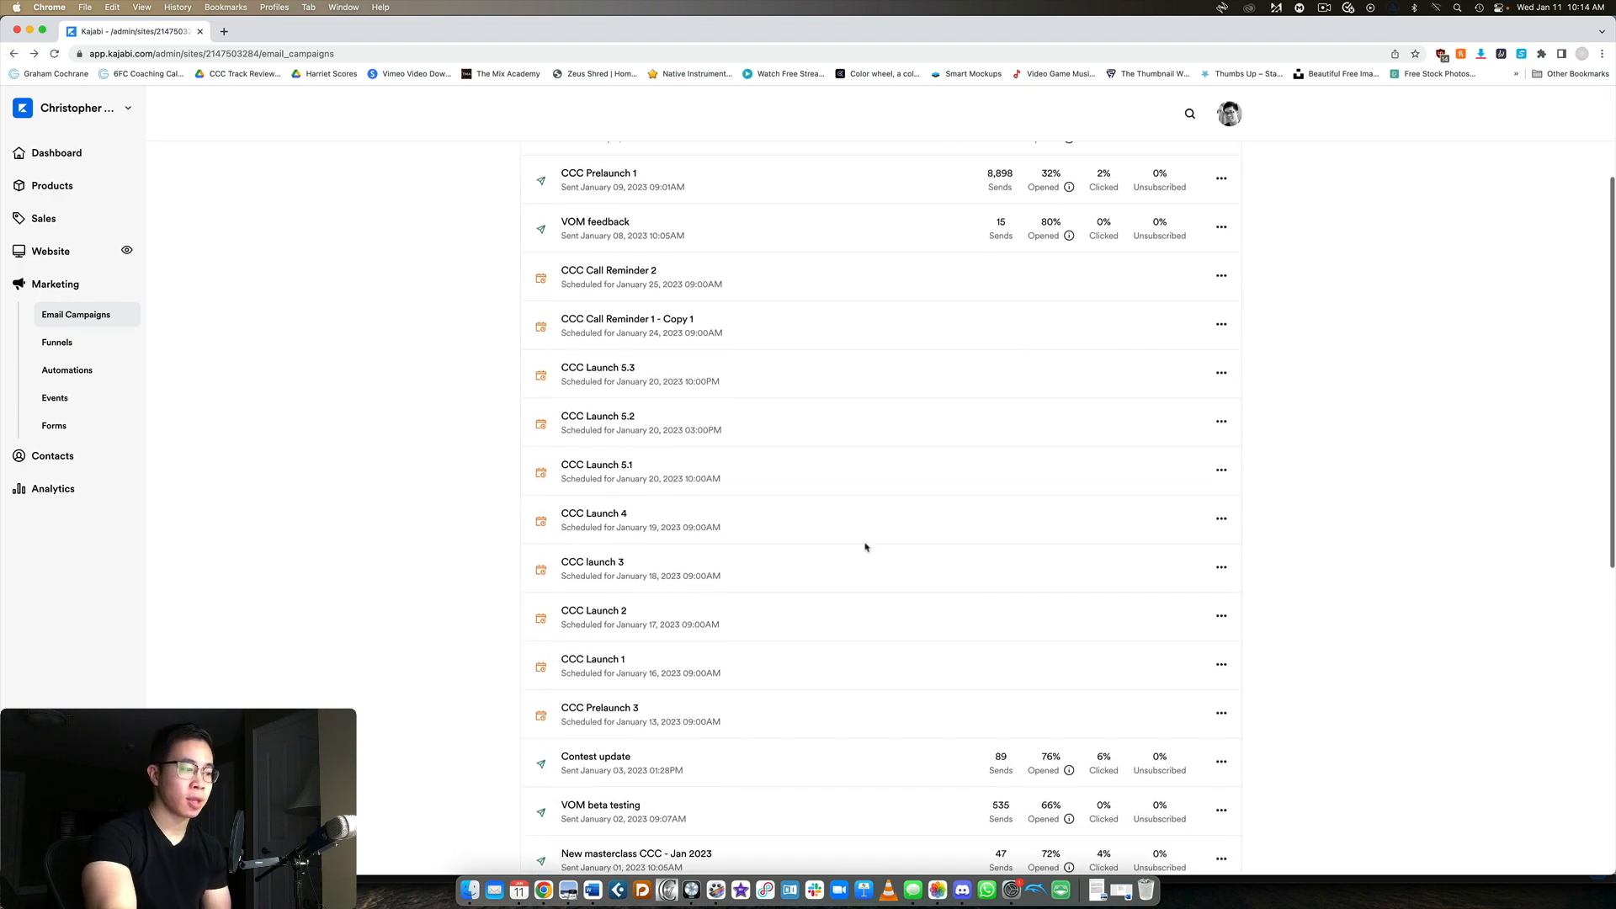
left_click(1222, 469)
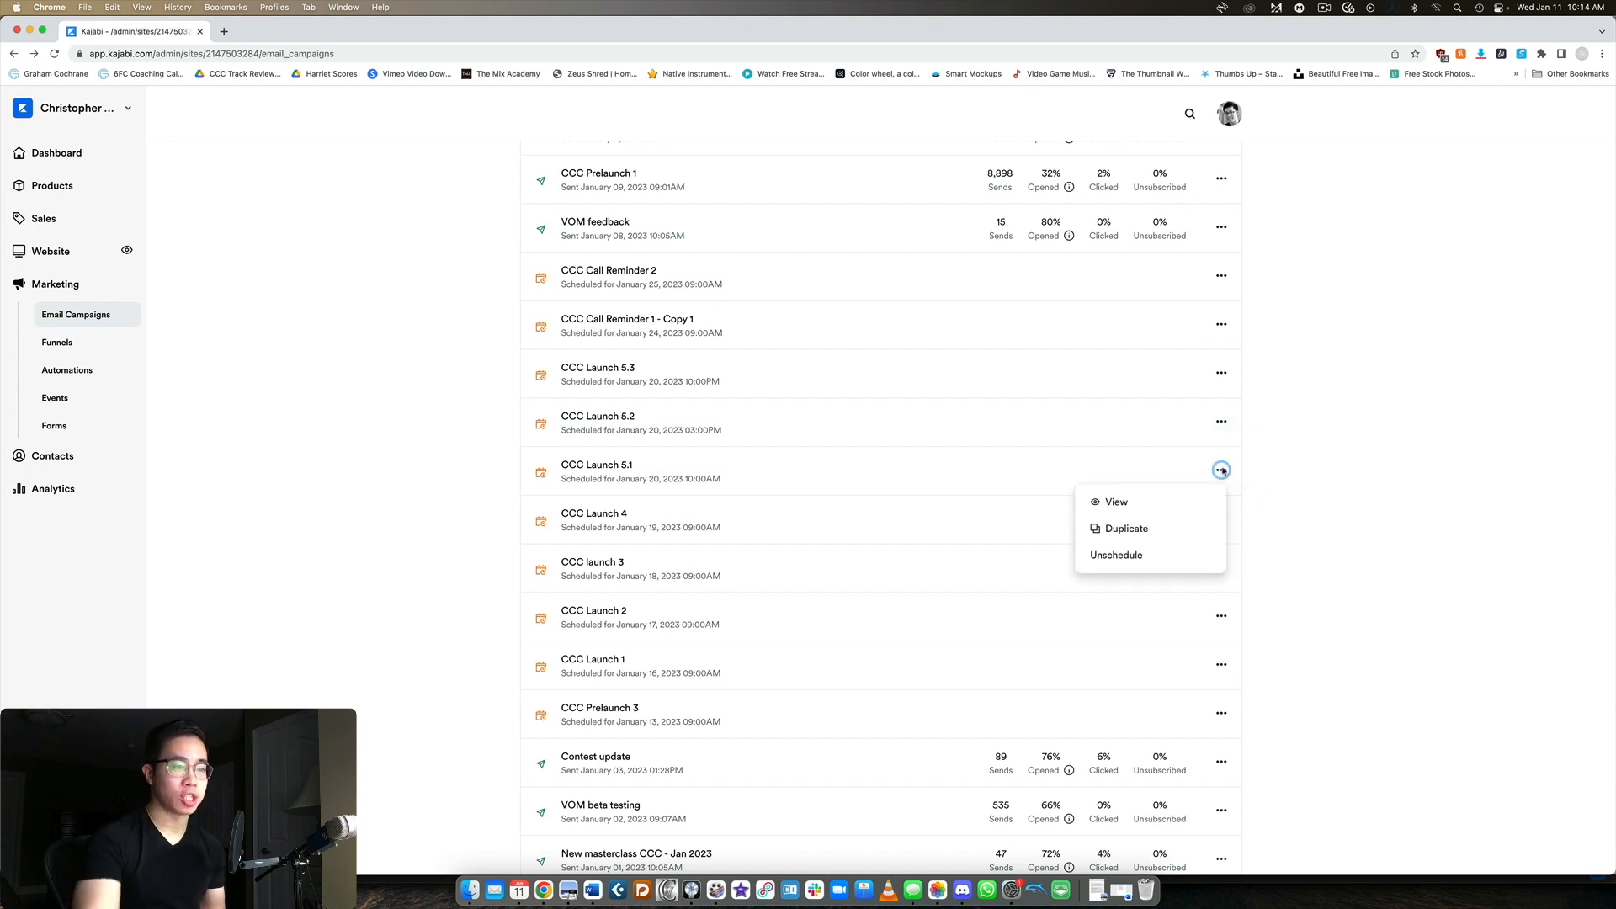
left_click(1151, 503)
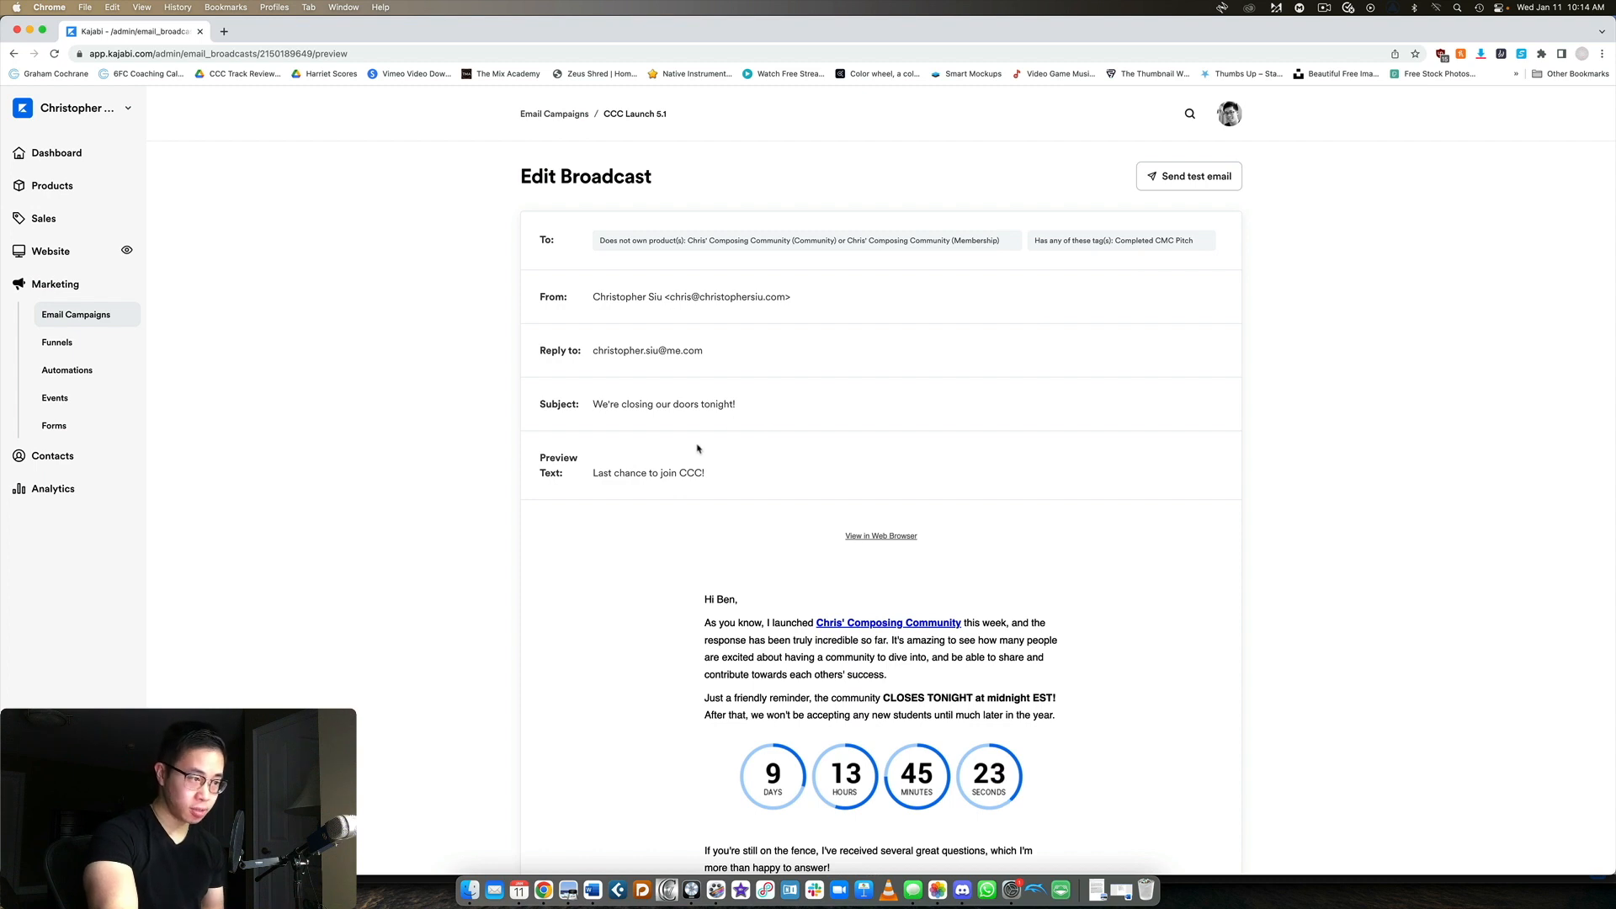
Step: Read the CCC Launch 5.1 email, examining the closing reminder, countdown timer, five answered questions and join button
scroll(810, 441, "down", 5)
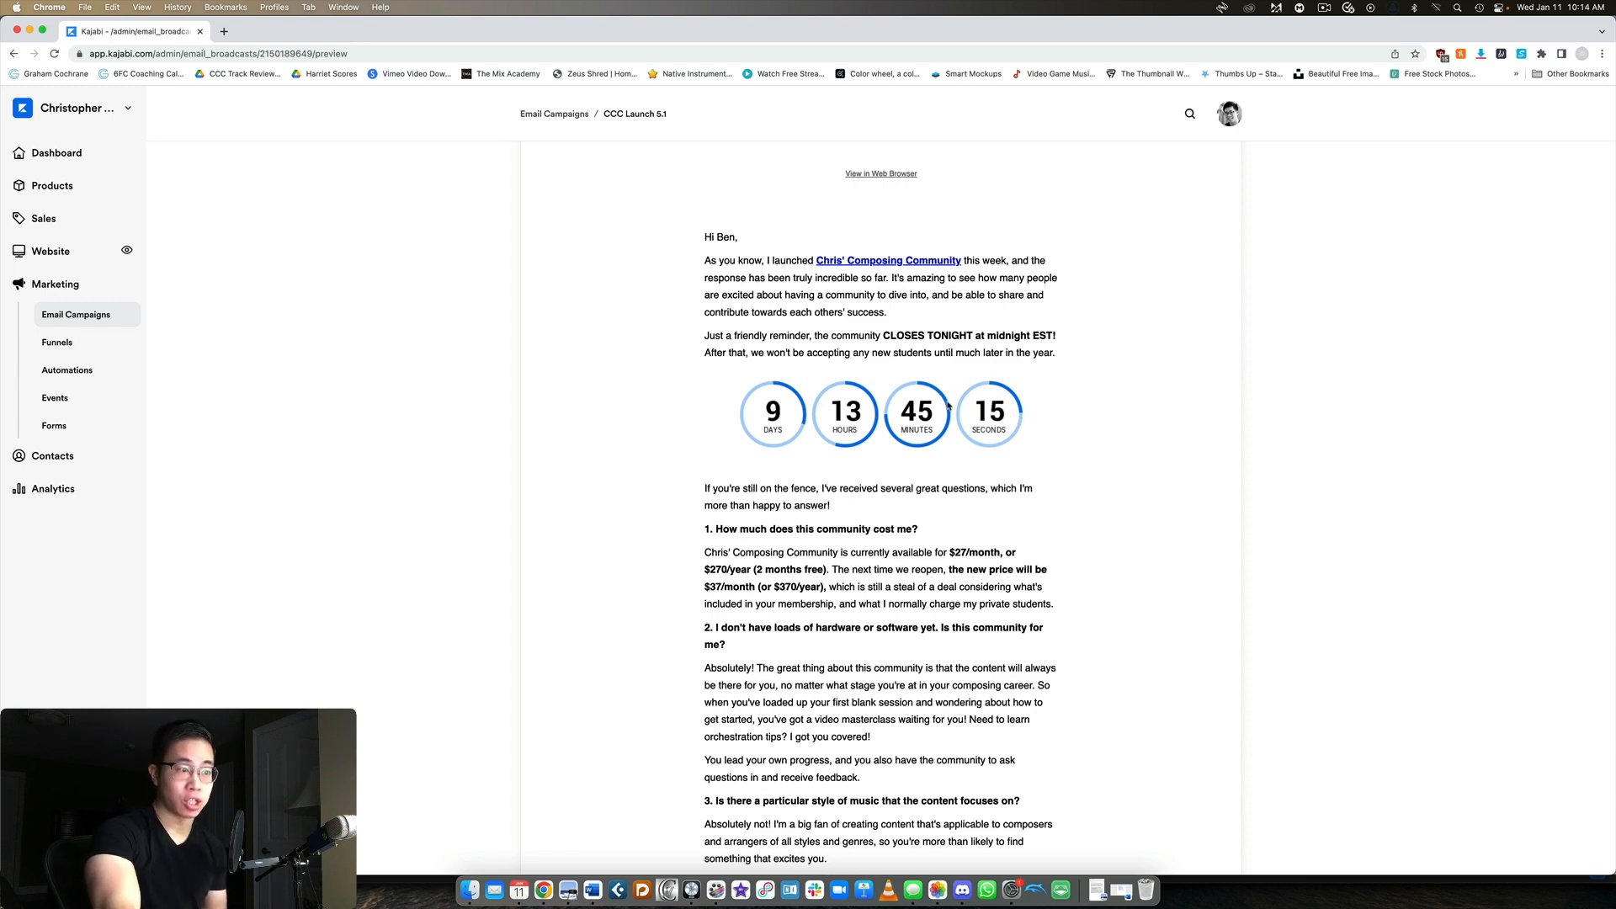
scroll(981, 383, "down", 5)
scroll(964, 399, "up", 2)
scroll(964, 399, "up", 3)
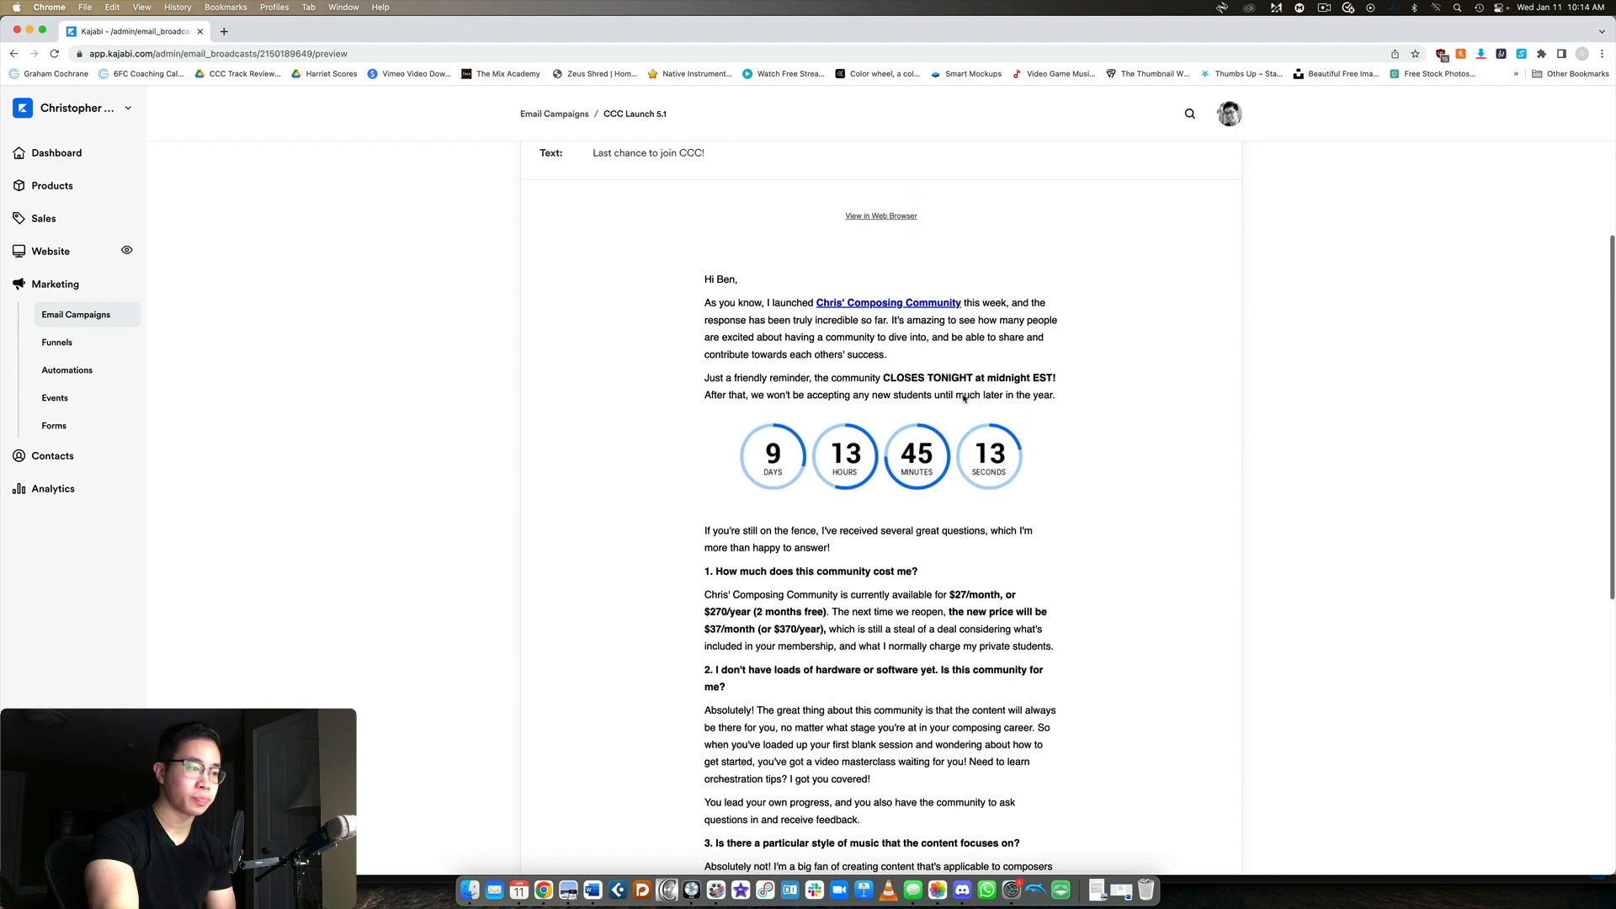
scroll(760, 334, "down", 5)
scroll(760, 334, "down", 5)
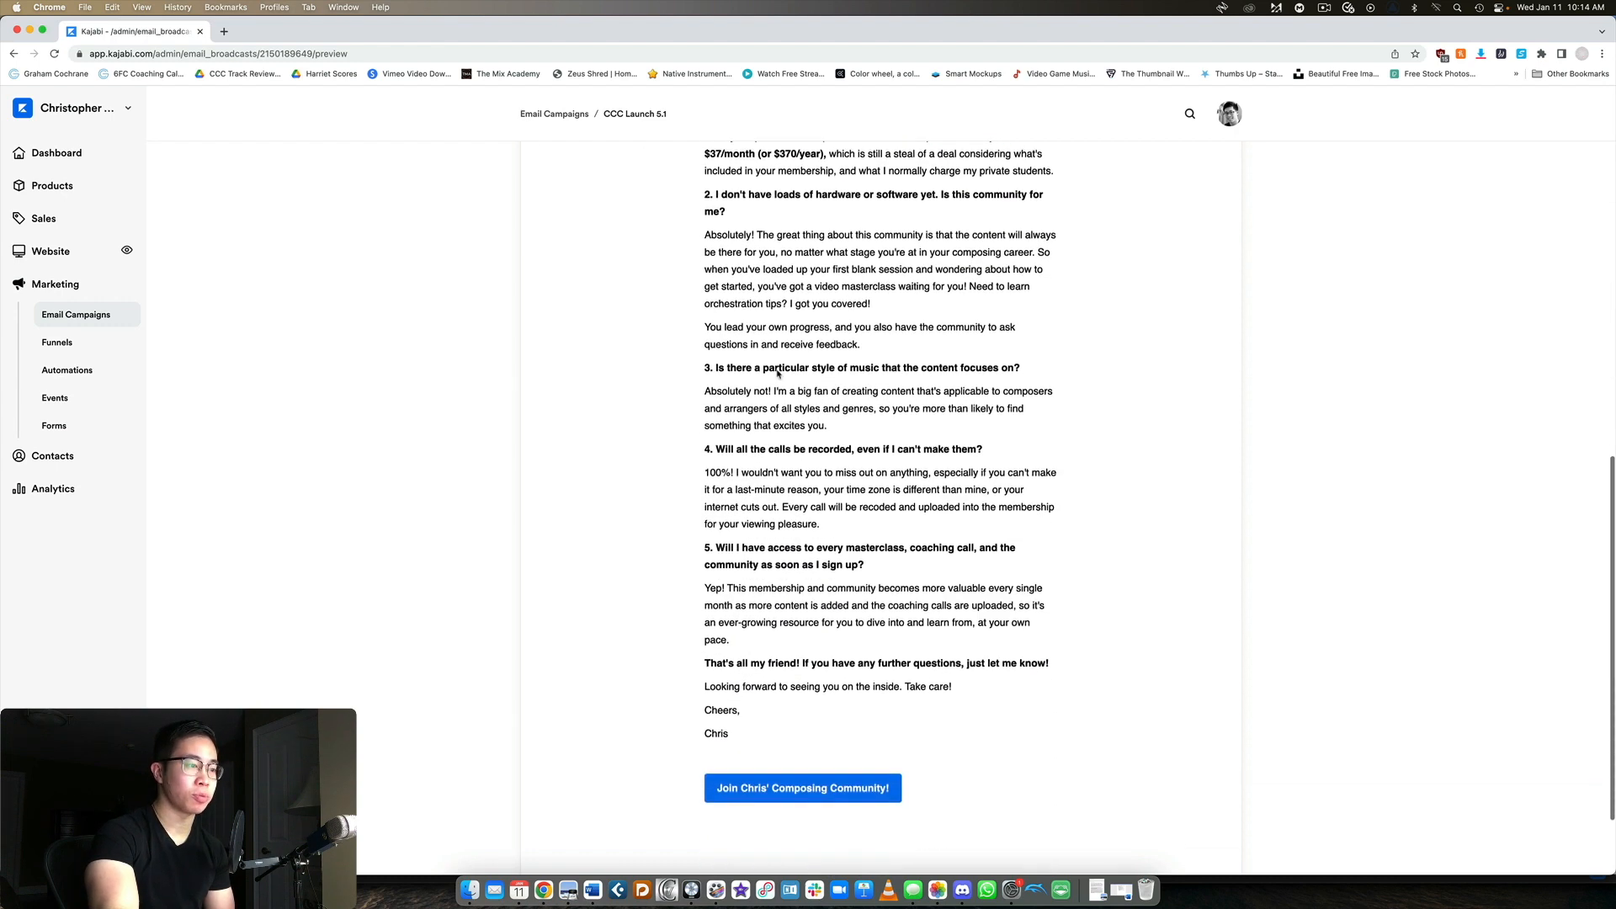
scroll(820, 403, "up", 3)
scroll(820, 403, "up", 3)
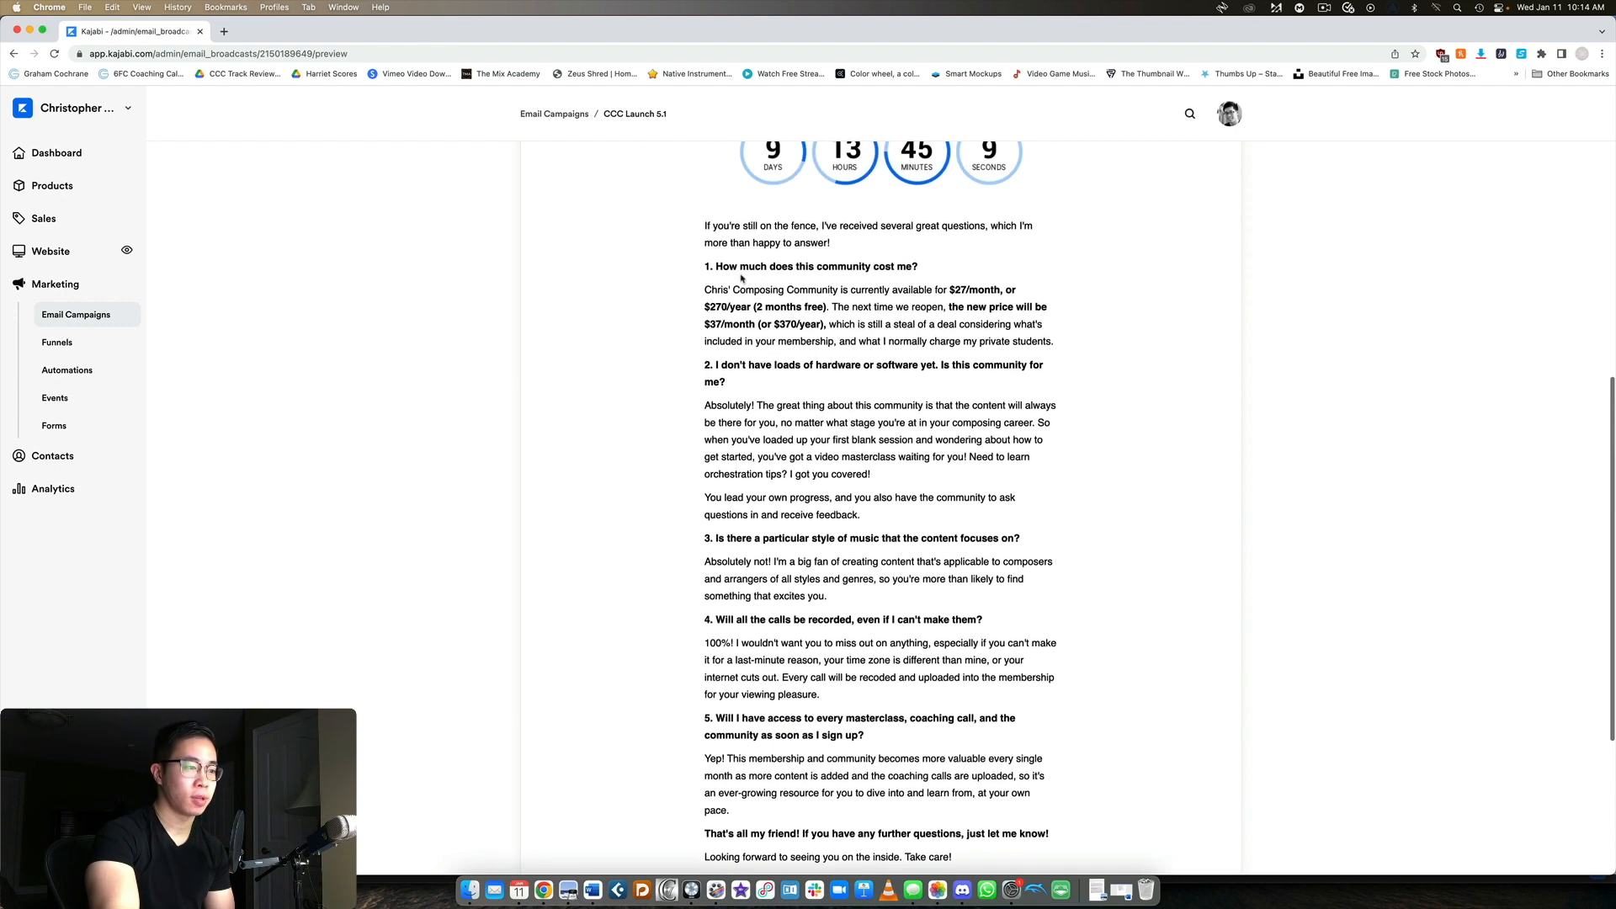
scroll(820, 413, "down", 3)
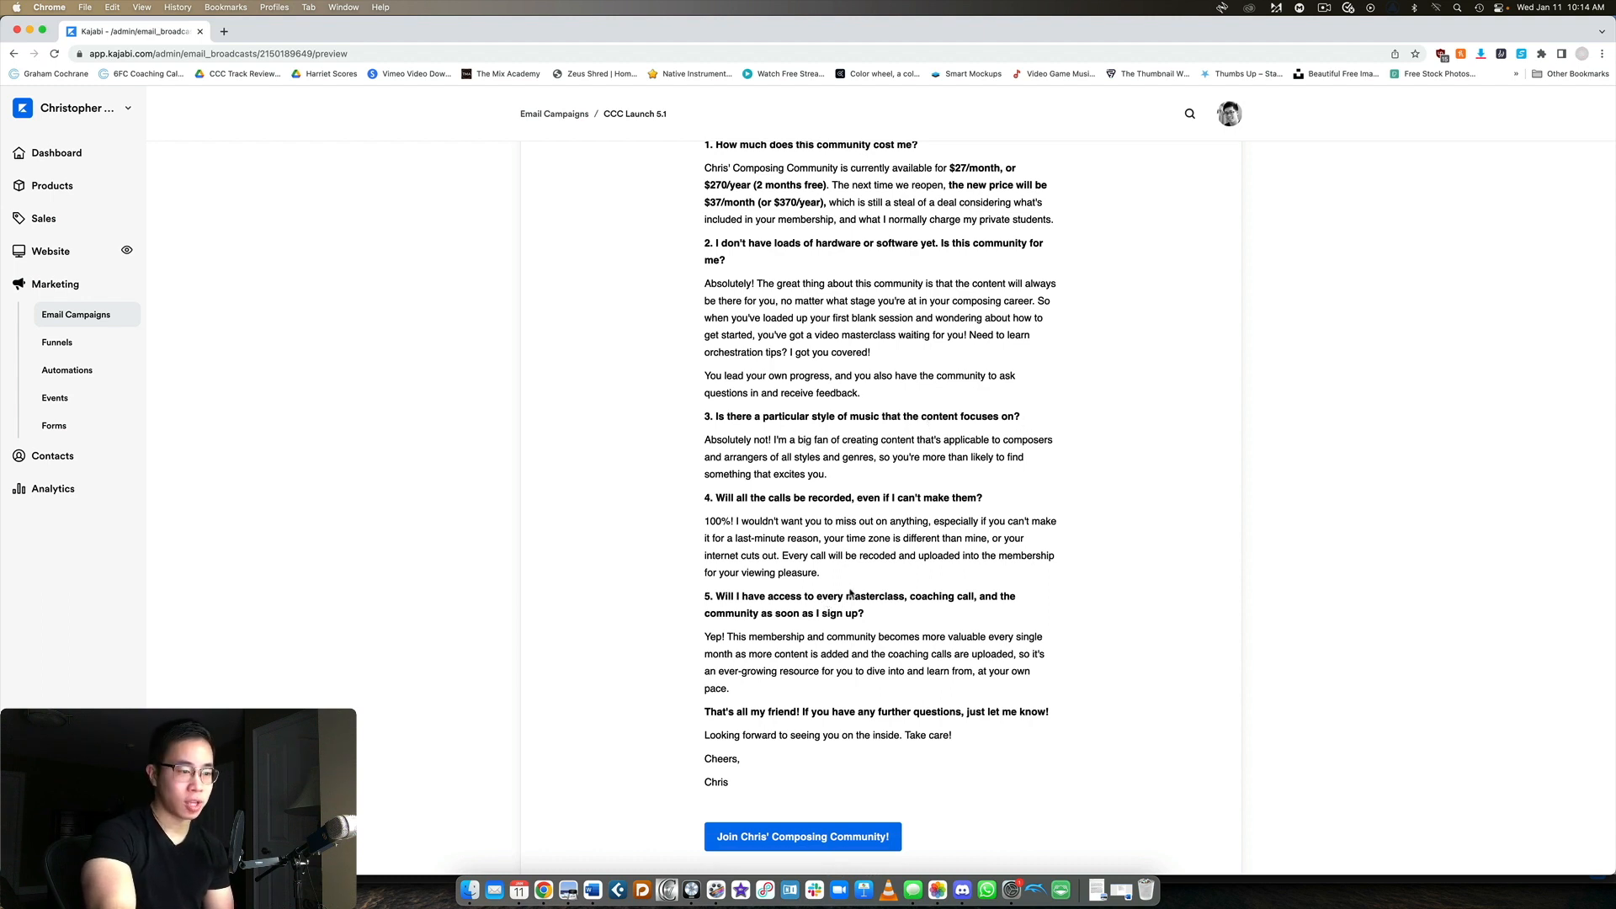
scroll(850, 594, "down", 3)
Step: Return to the campaign list, view the CCC Launch 5.2 broadcast, and read its short reminder, countdown timer and join button
scroll(792, 686, "up", 8)
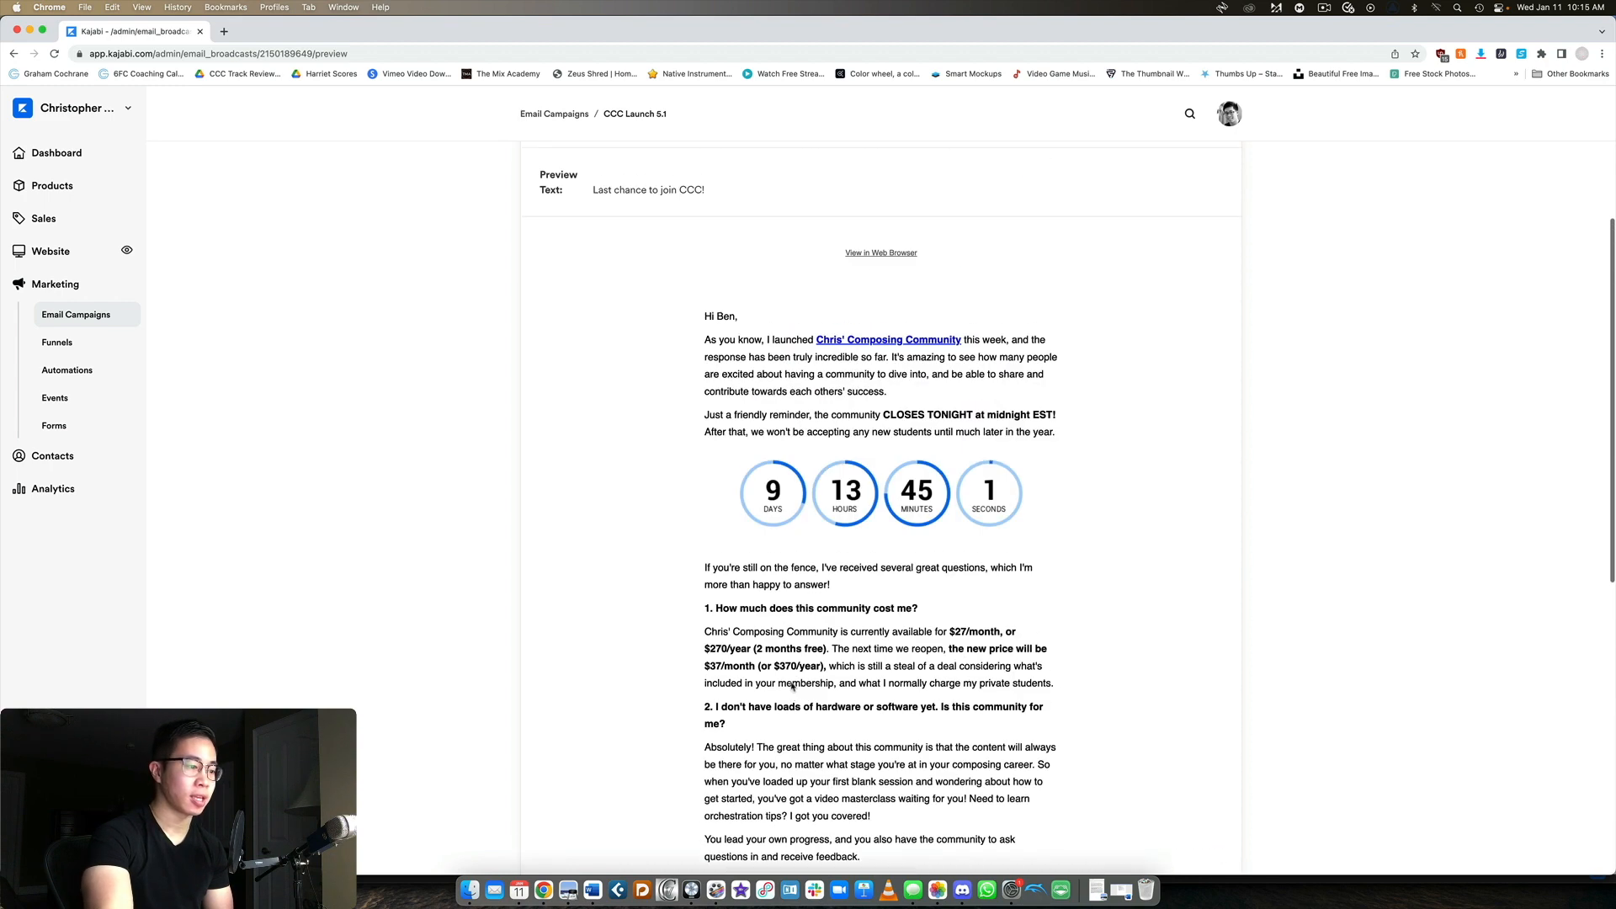
scroll(792, 686, "up", 3)
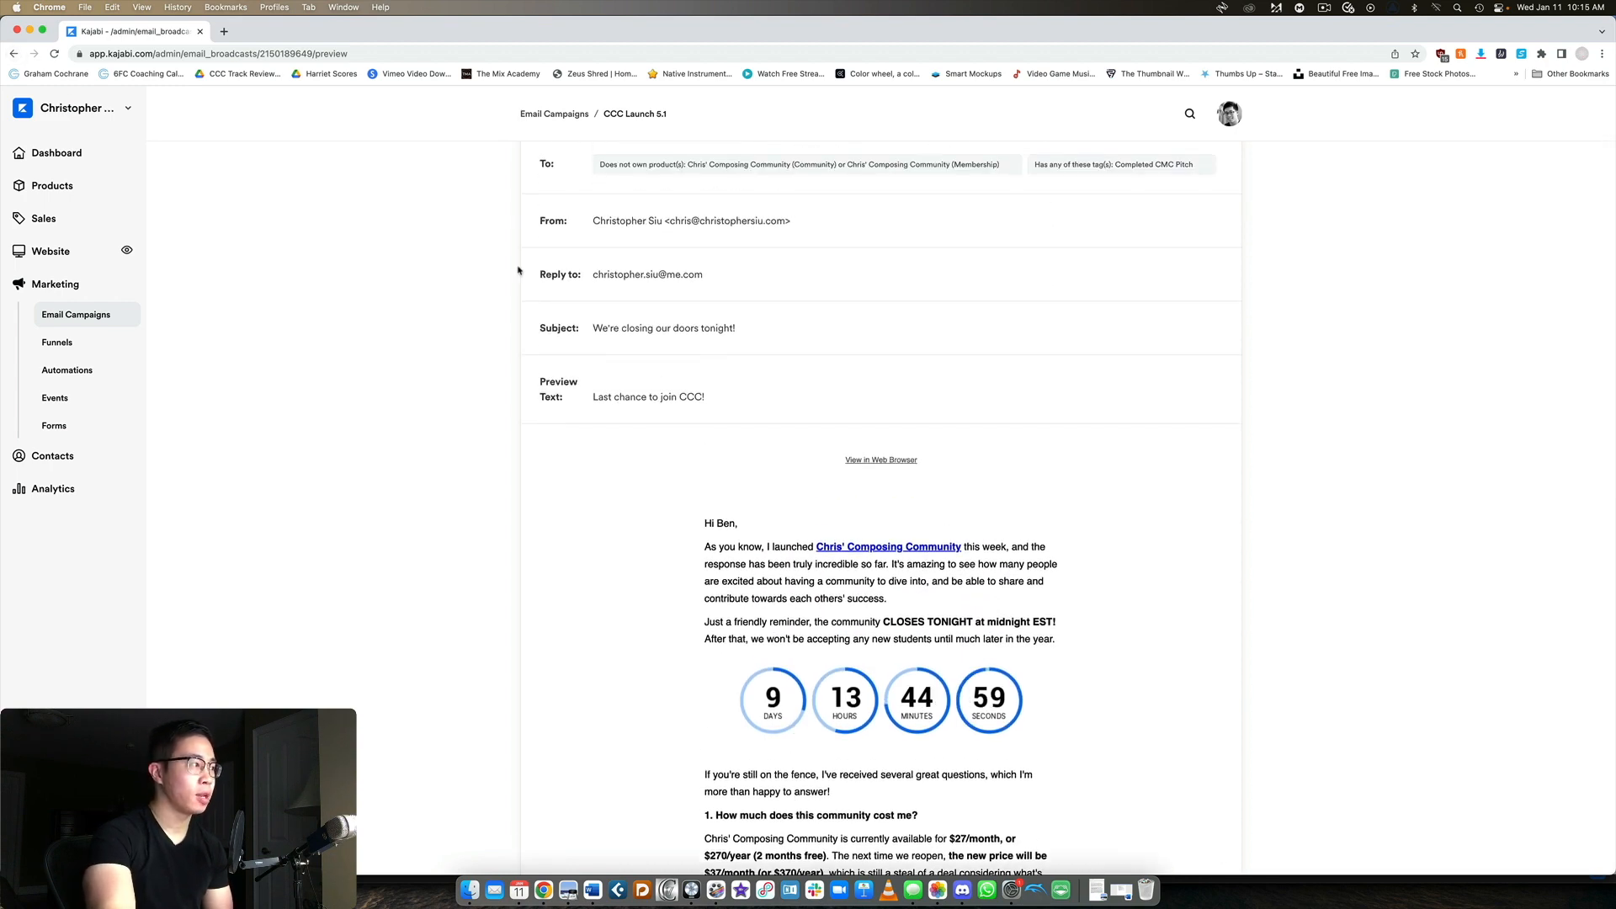
left_click(14, 54)
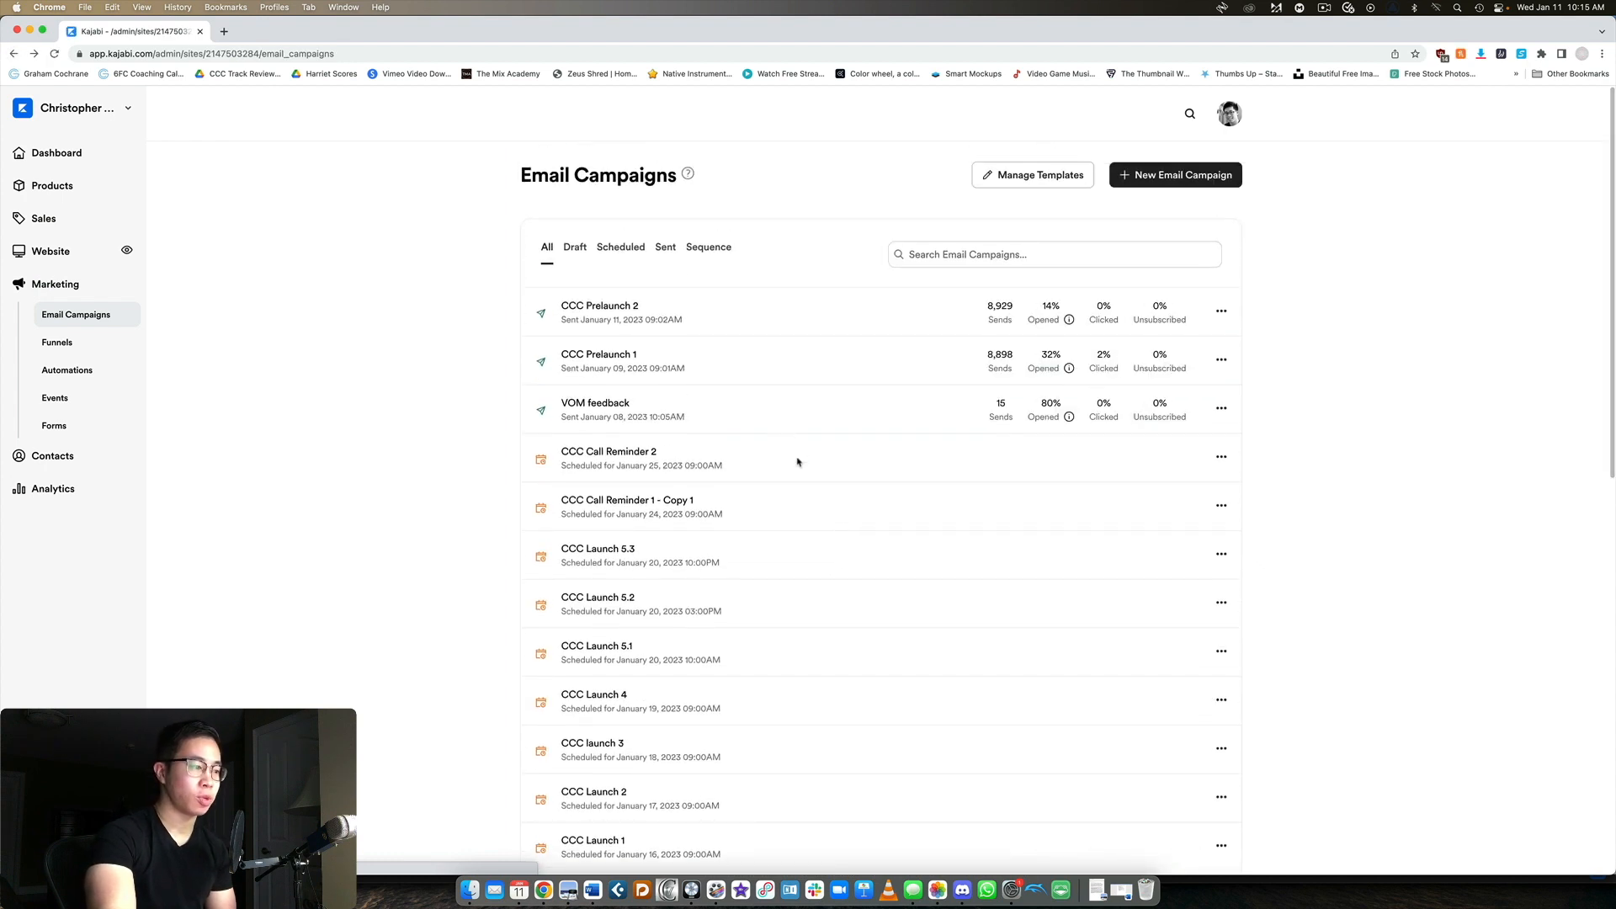
scroll(809, 485, "down", 3)
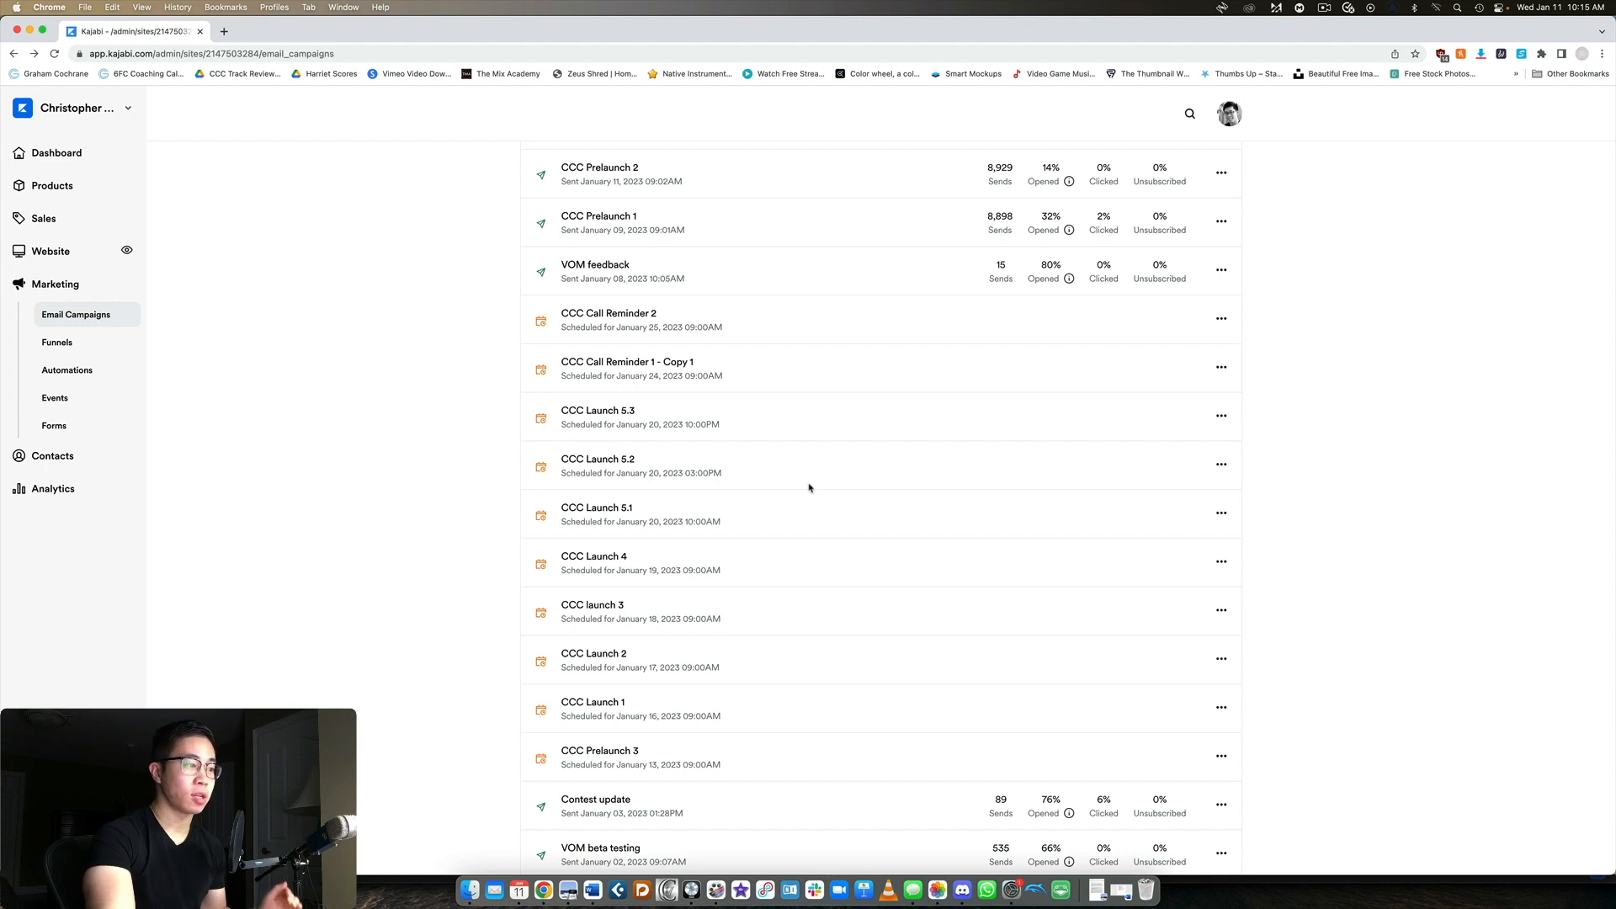
left_click(1220, 464)
left_click(1111, 494)
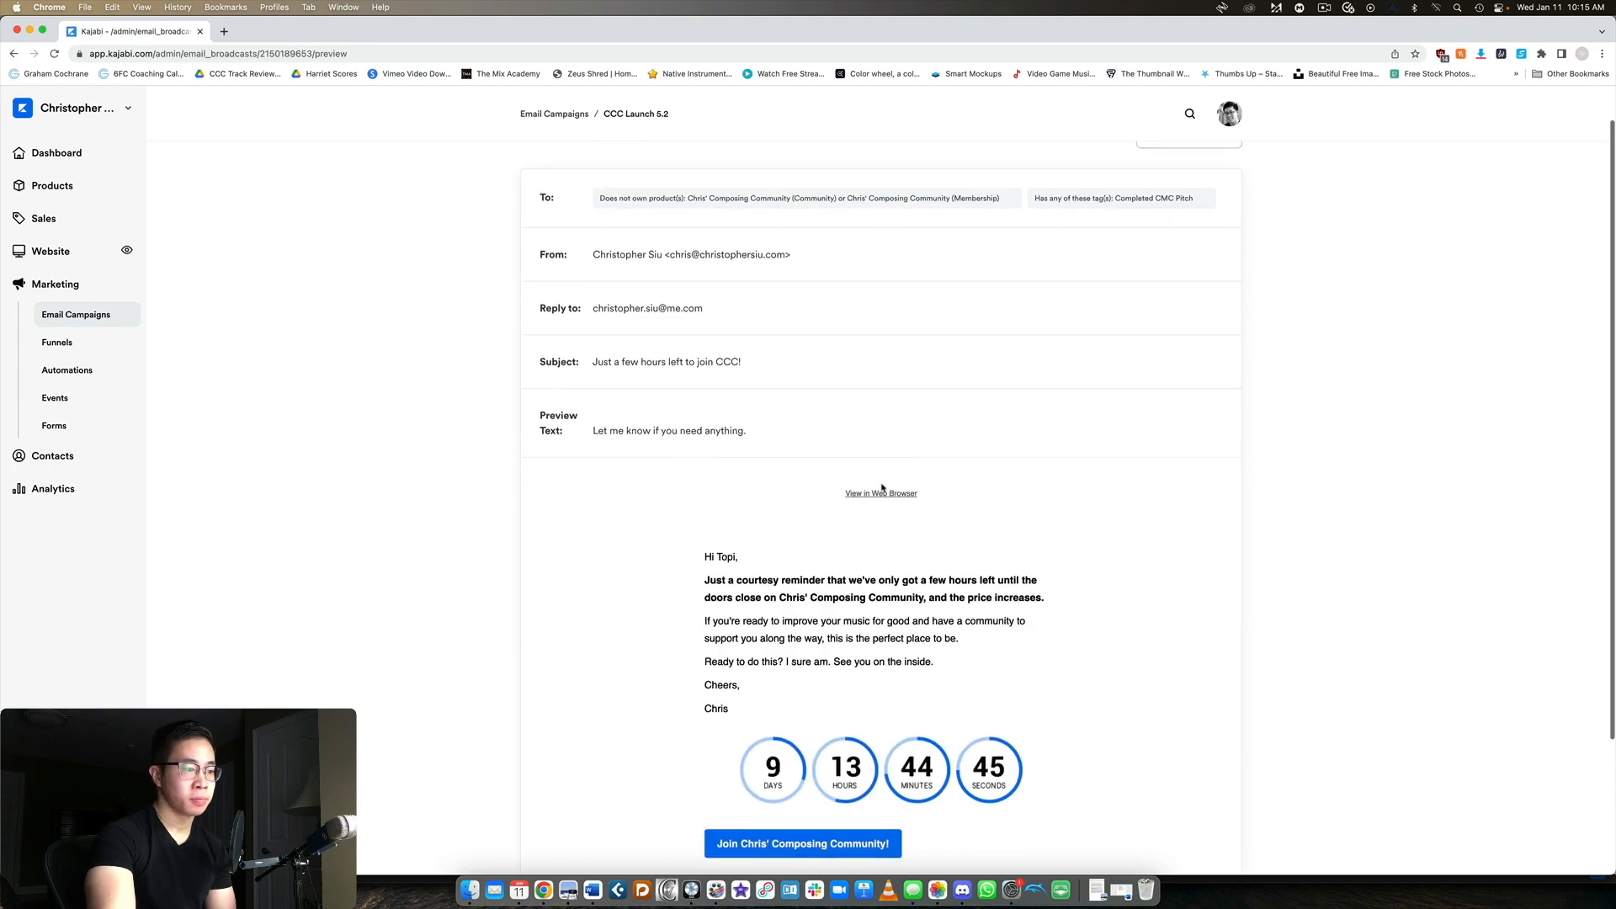
scroll(926, 505, "down", 3)
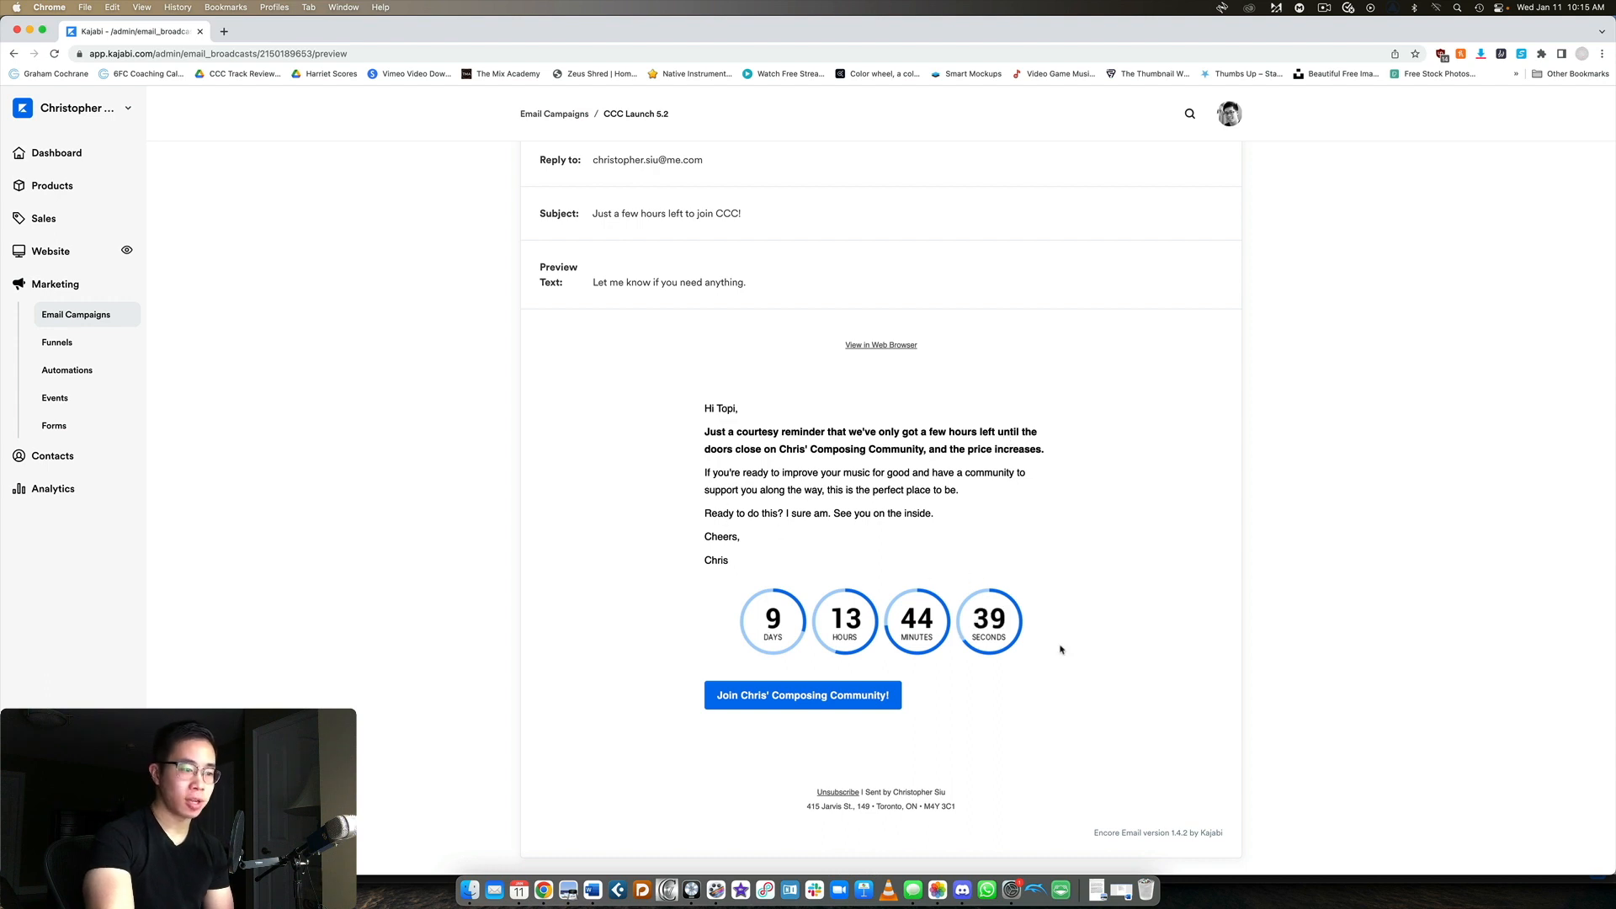
Step: Return to the campaign list, view the CCC Launch 5.3 broadcast, and read its final 2 hours message
left_click(13, 54)
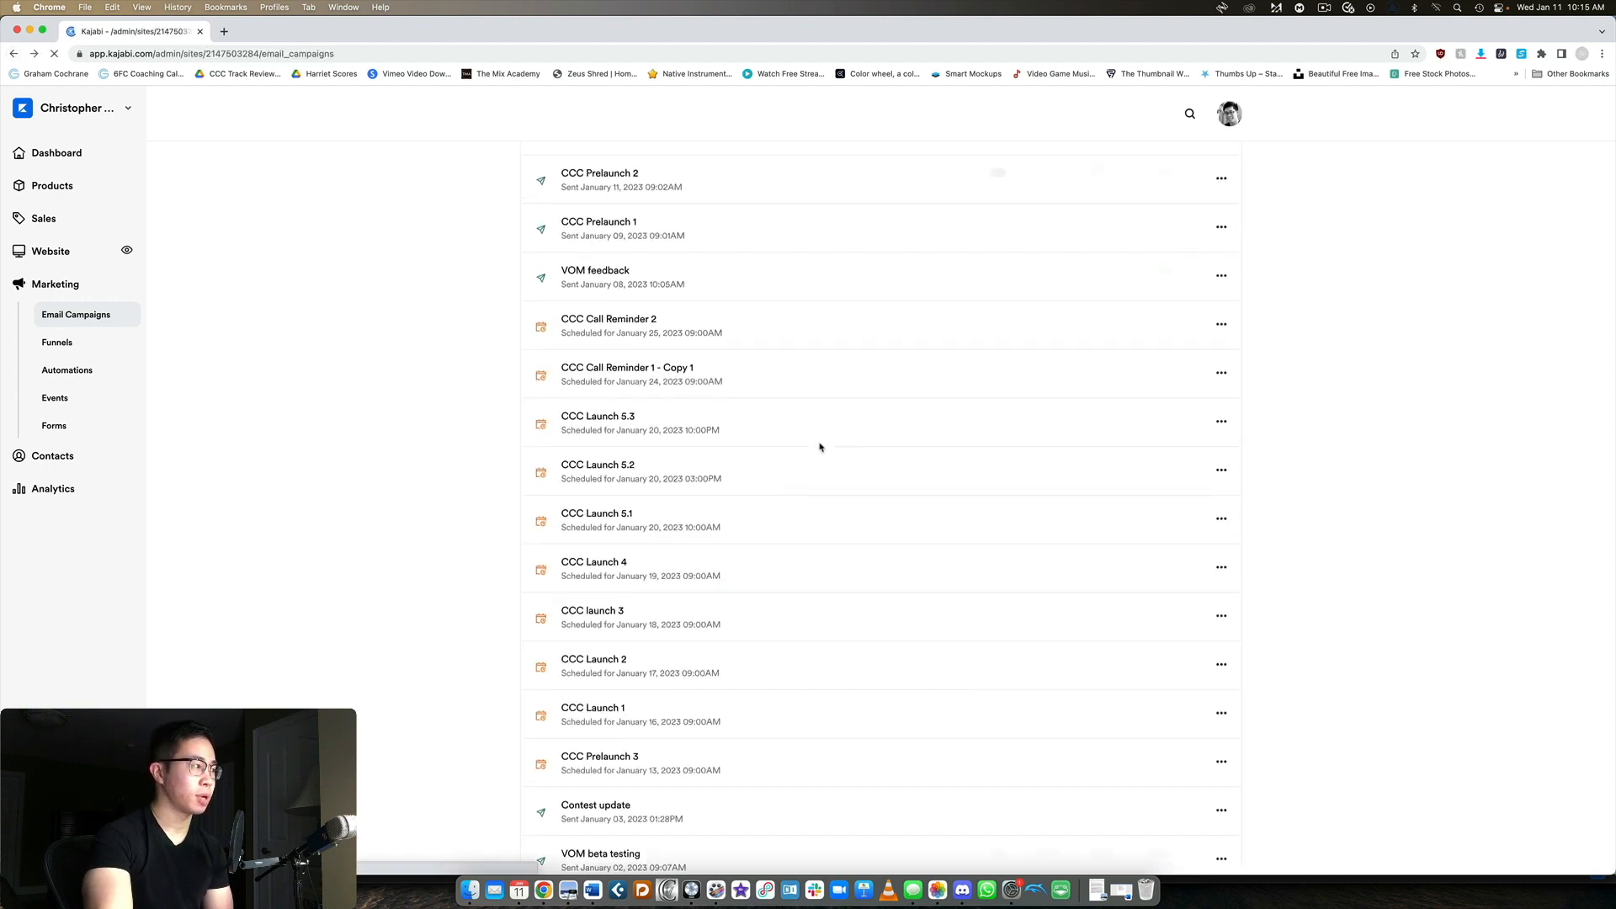
scroll(1084, 429, "up", 2)
left_click(1220, 554)
left_click(1193, 592)
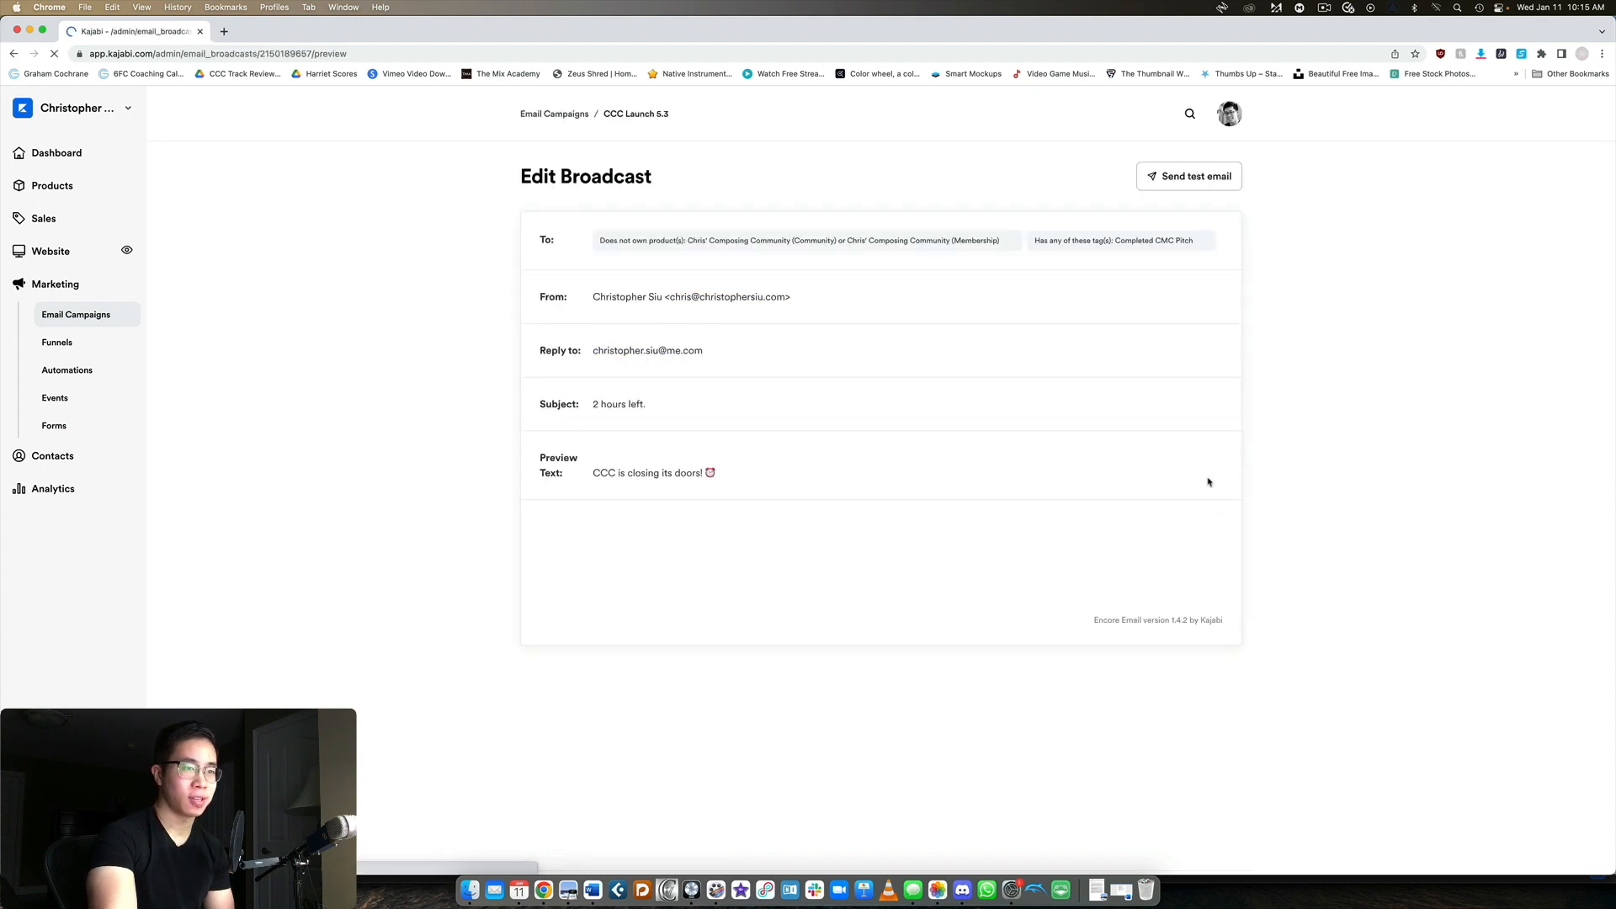
scroll(1199, 488, "down", 5)
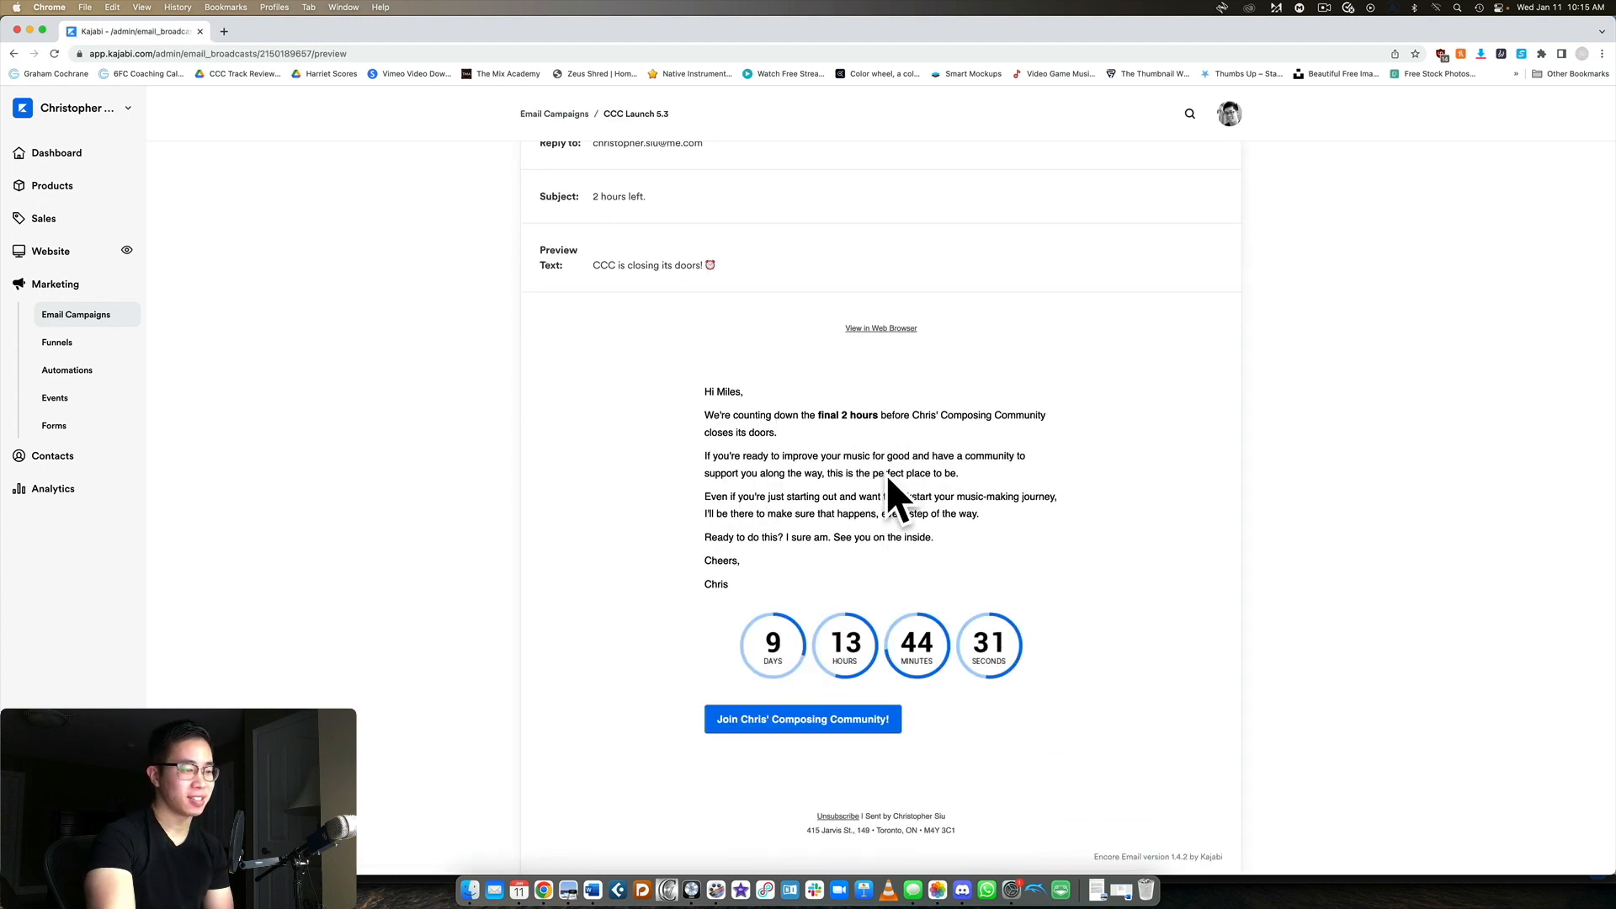
scroll(760, 738, "up", 1)
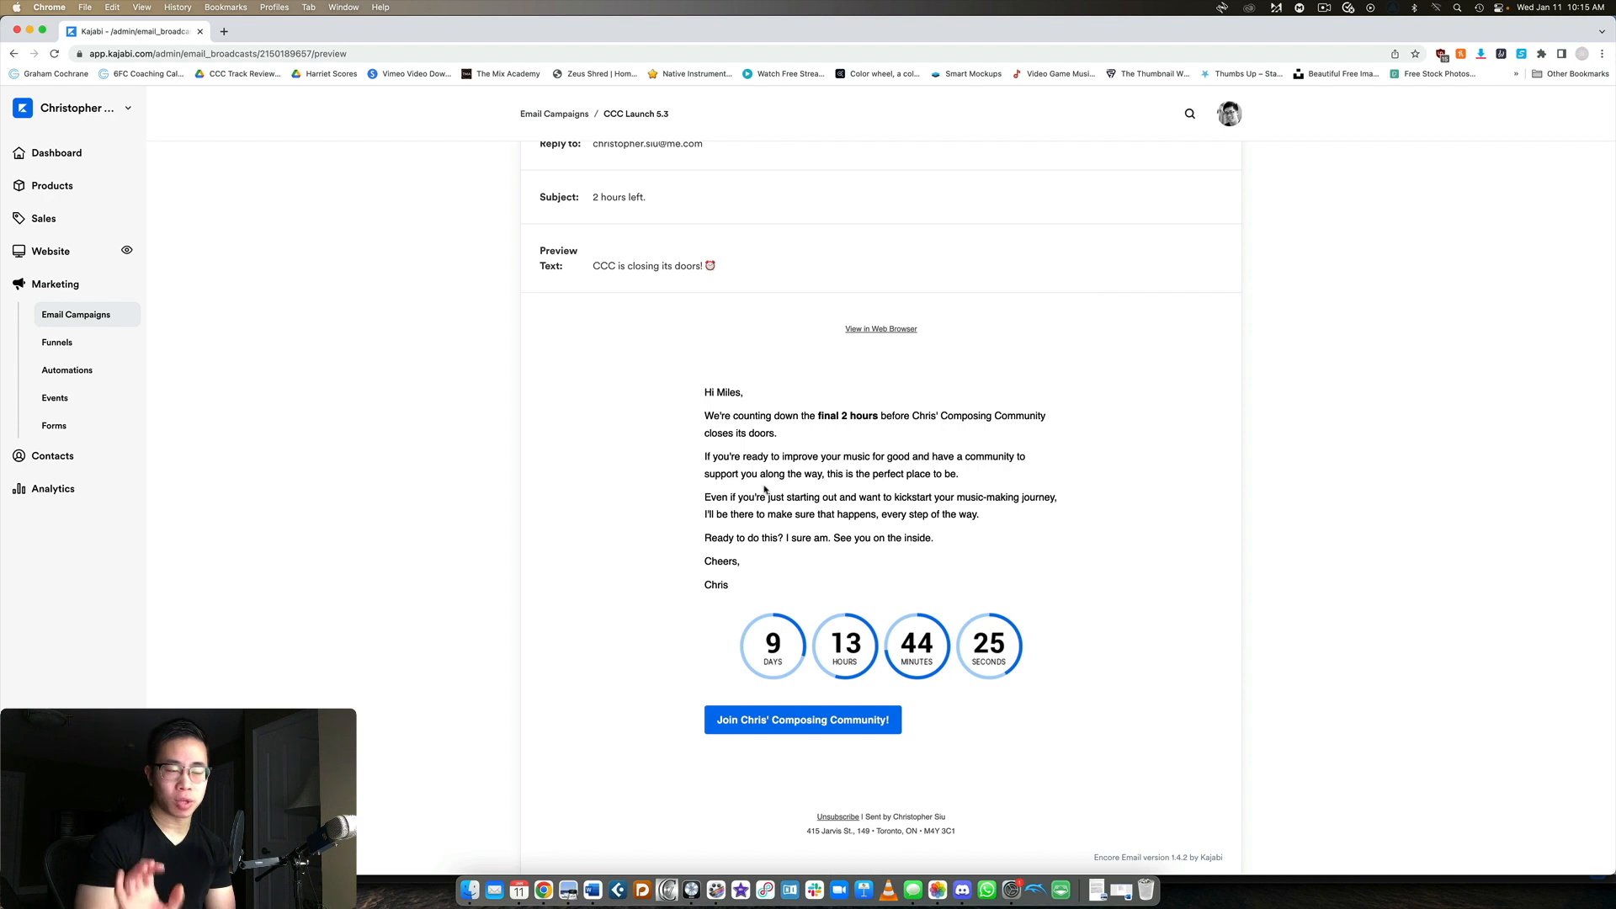
Step: Highlight the CCC Launch 5.3 subject line and preview text in turn, clear each highlight, and review the email's countdown and join button
scroll(765, 488, "up", 3)
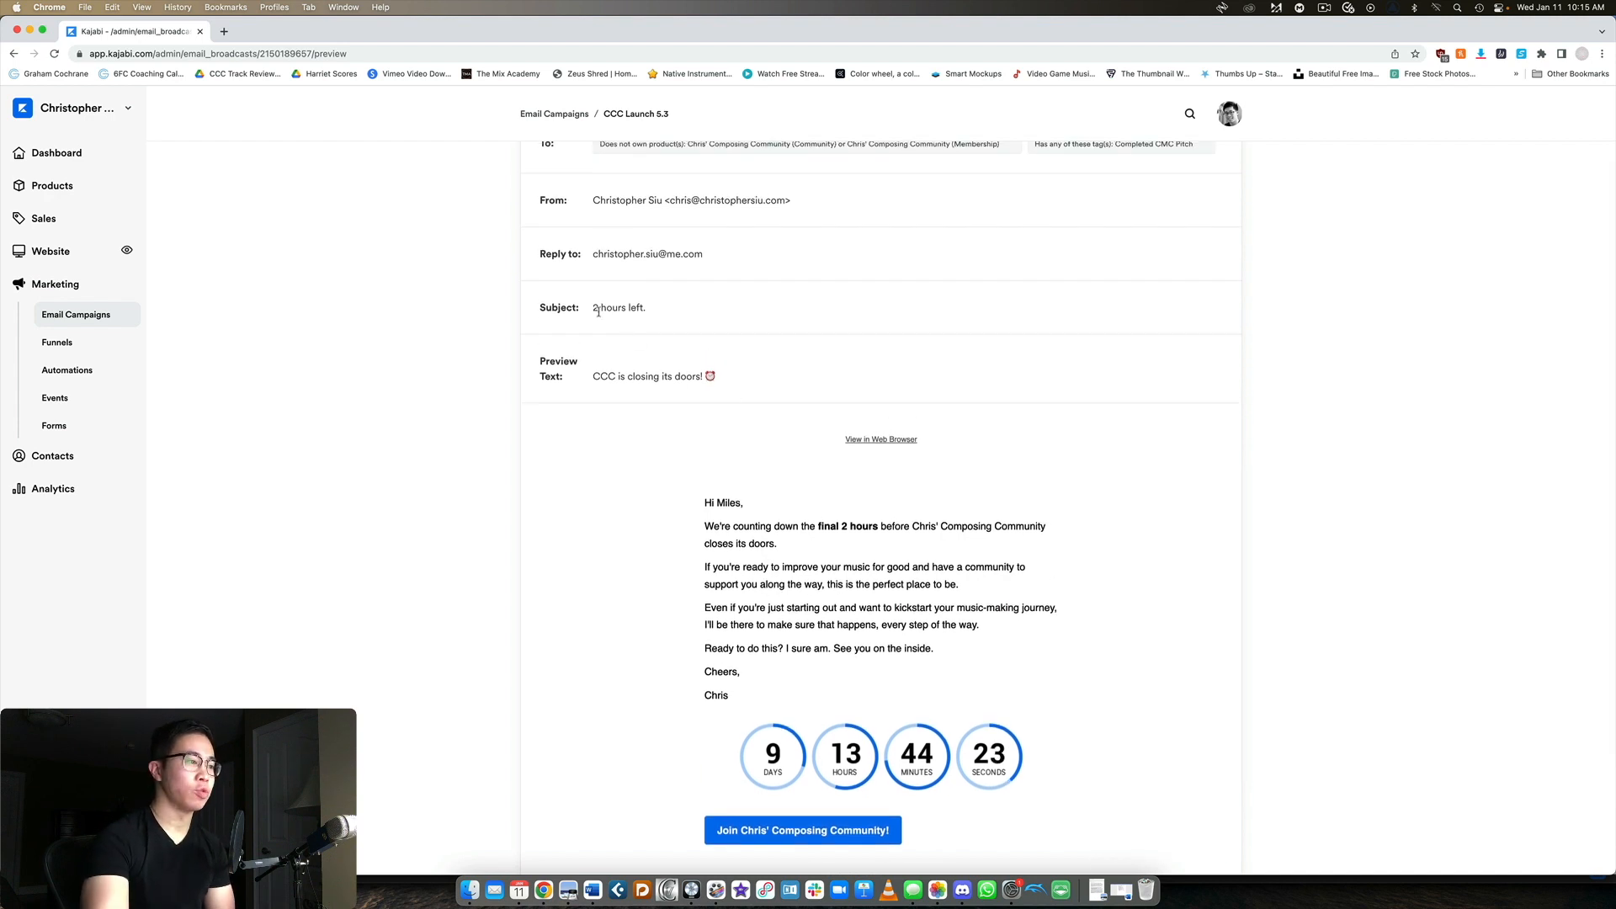
left_click_drag(595, 310, 646, 310)
left_click(663, 318)
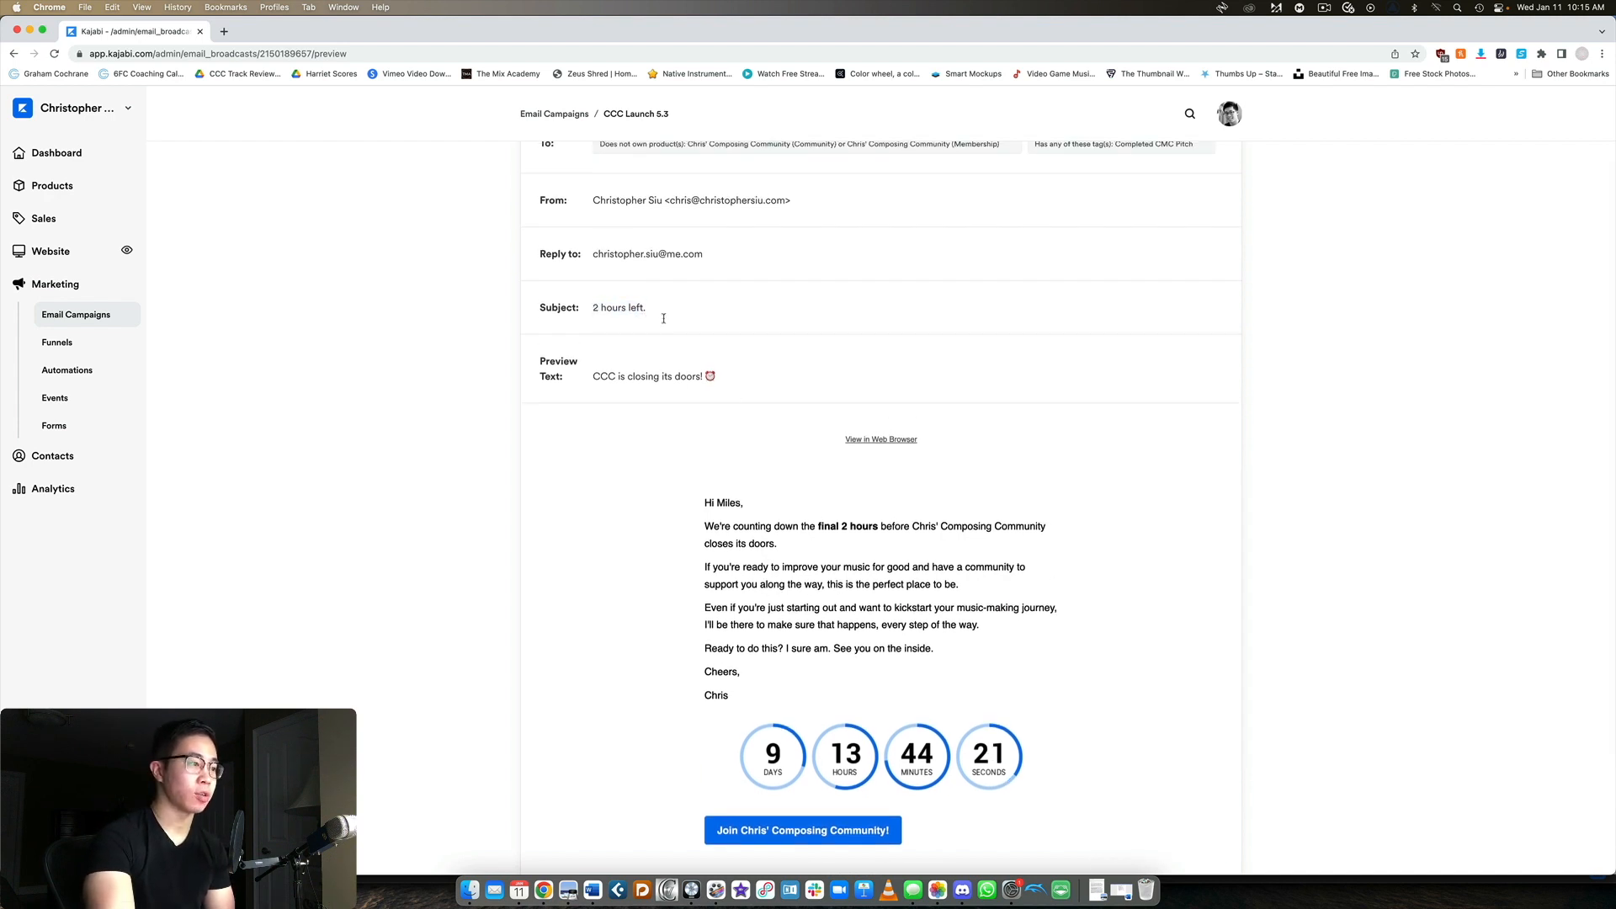
left_click_drag(595, 370, 749, 385)
left_click(748, 385)
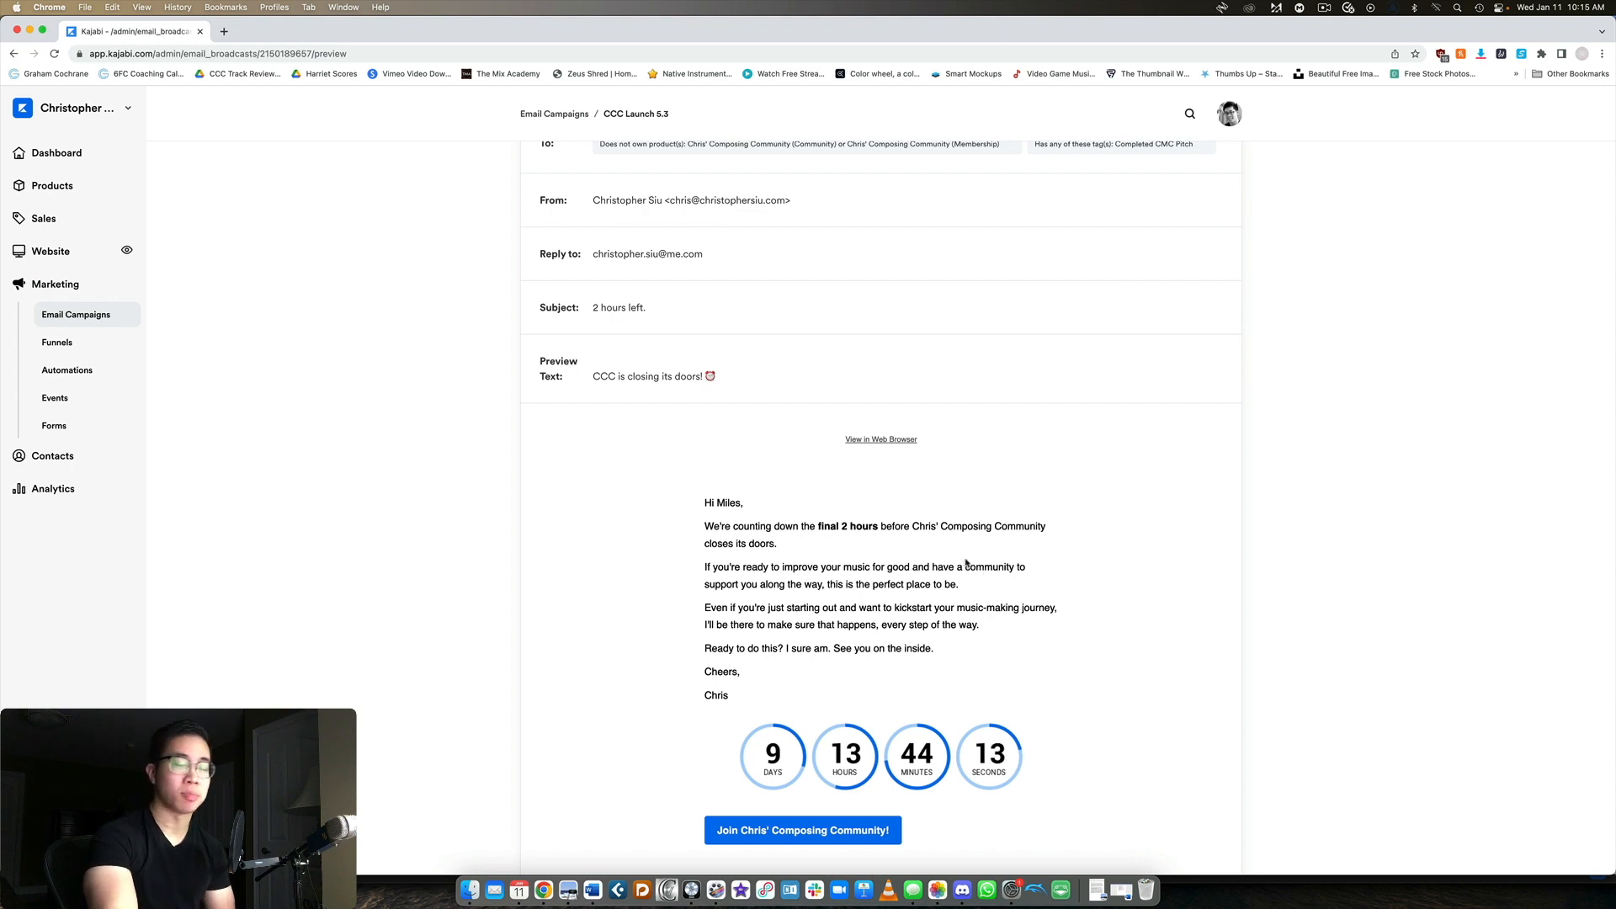
scroll(969, 562, "down", 1)
scroll(971, 563, "down", 3)
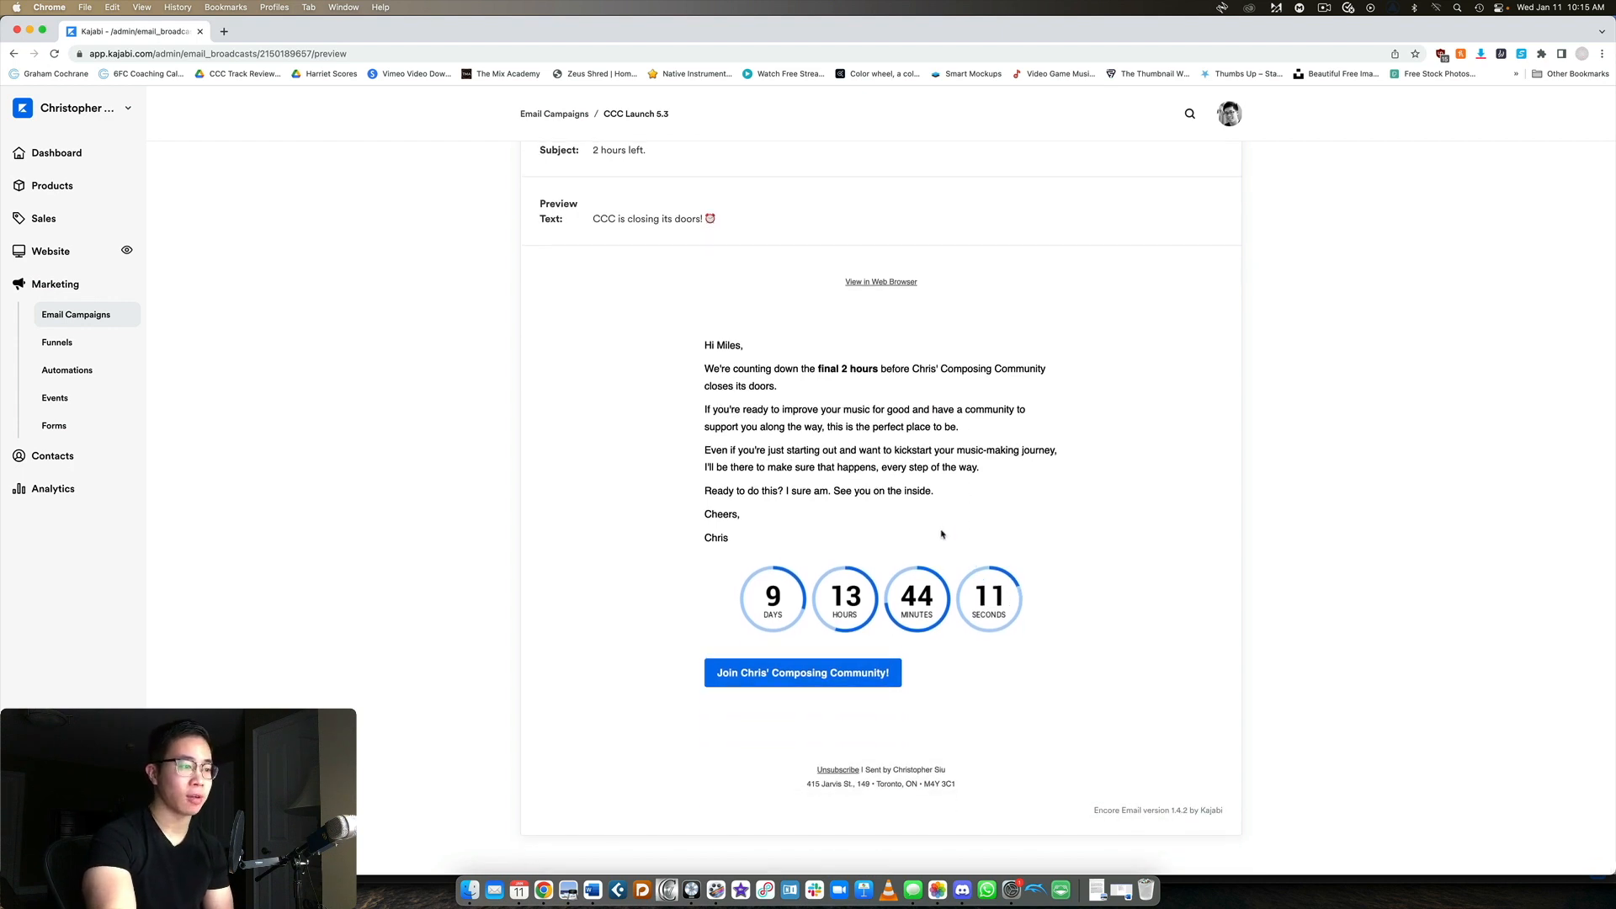
Step: Return to the campaign list and review the schedule of the full CCC prelaunch and launch sequence
left_click(15, 54)
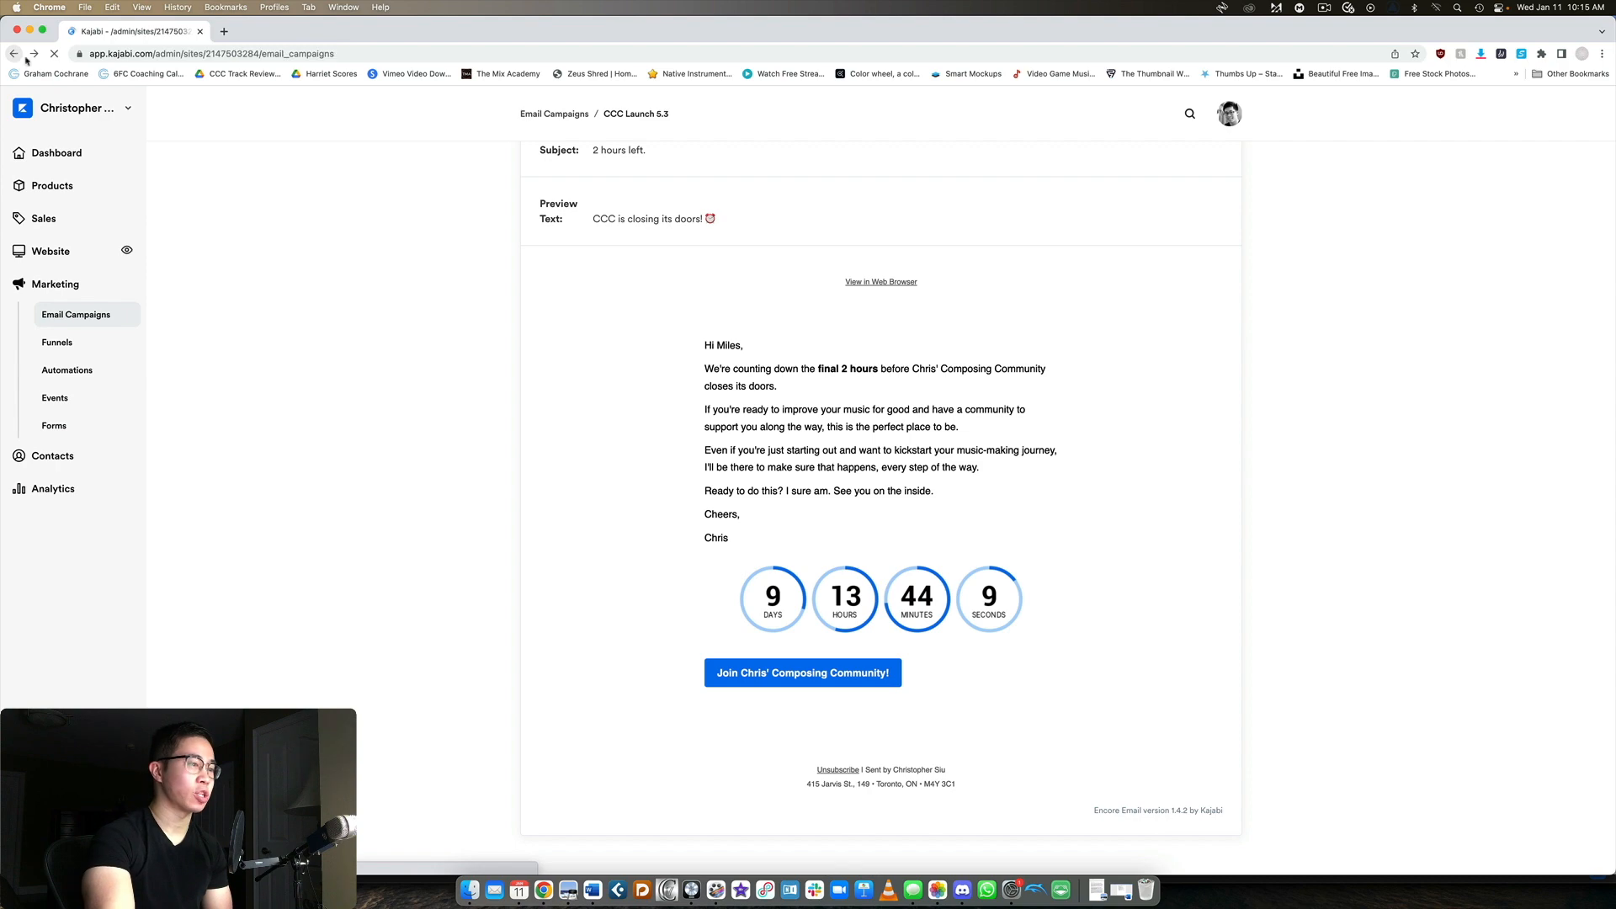
scroll(1031, 331, "down", 4)
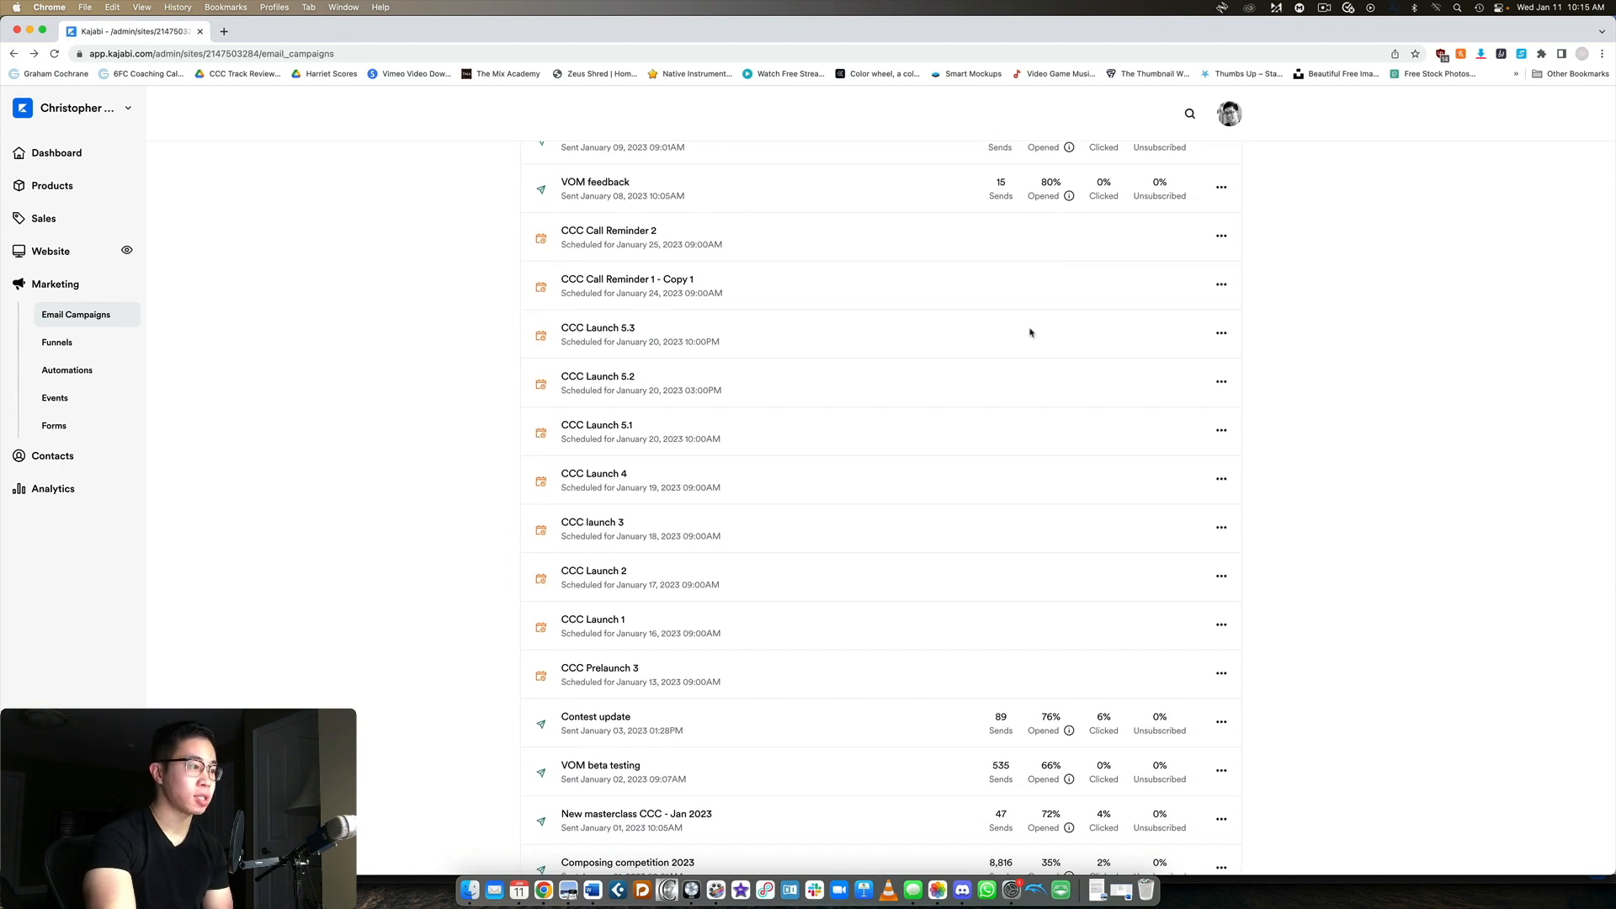
scroll(1031, 331, "up", 1)
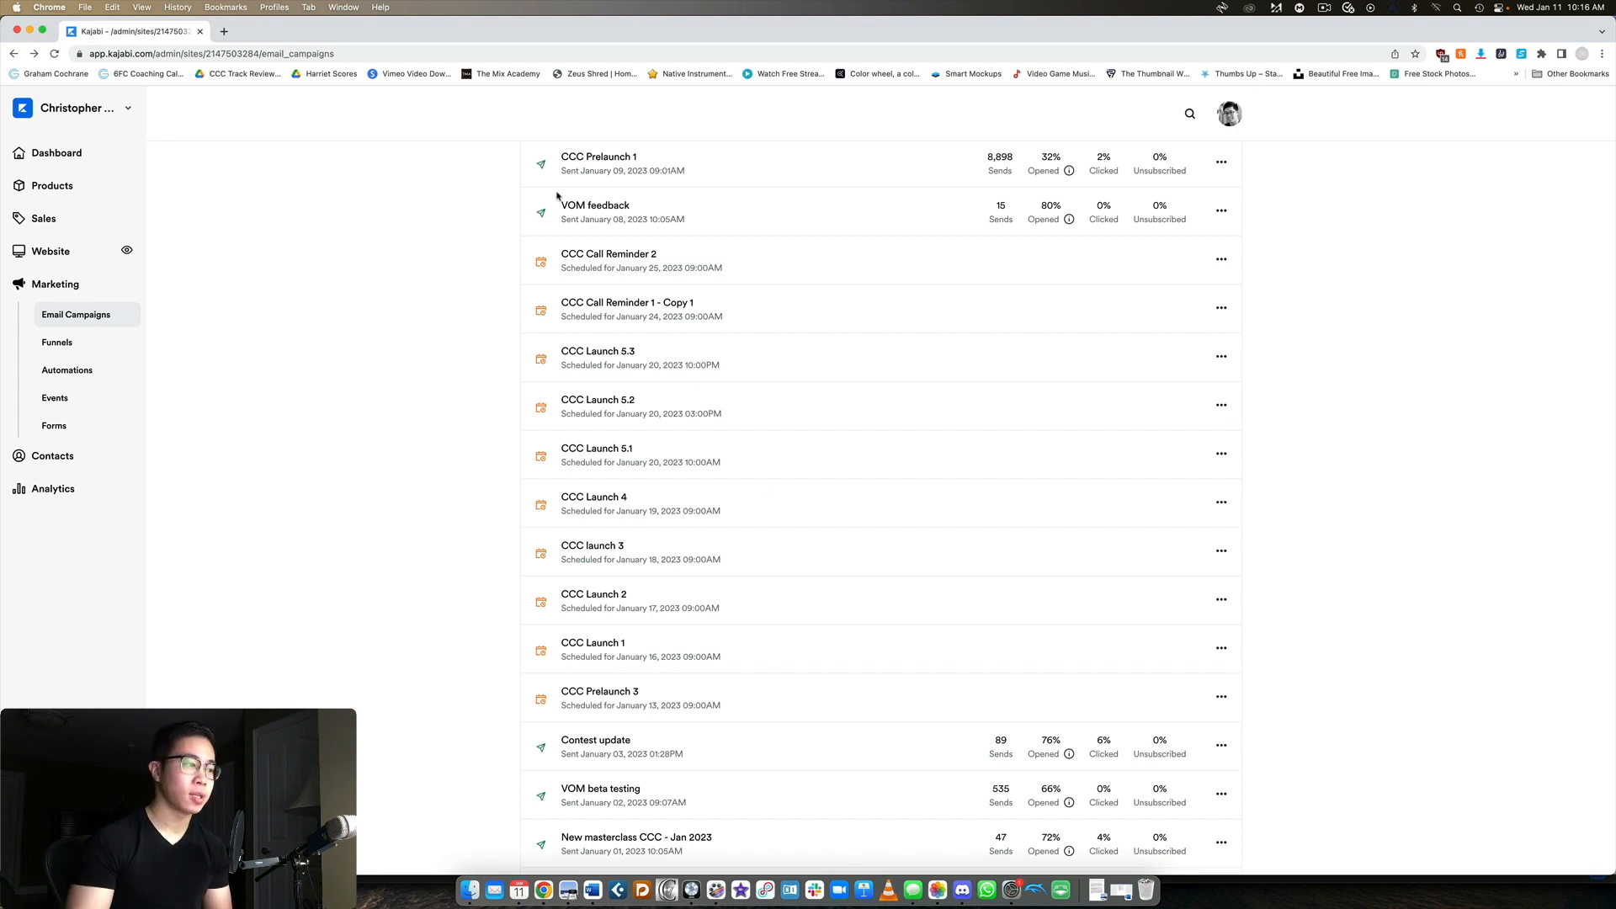
scroll(901, 452, "up", 3)
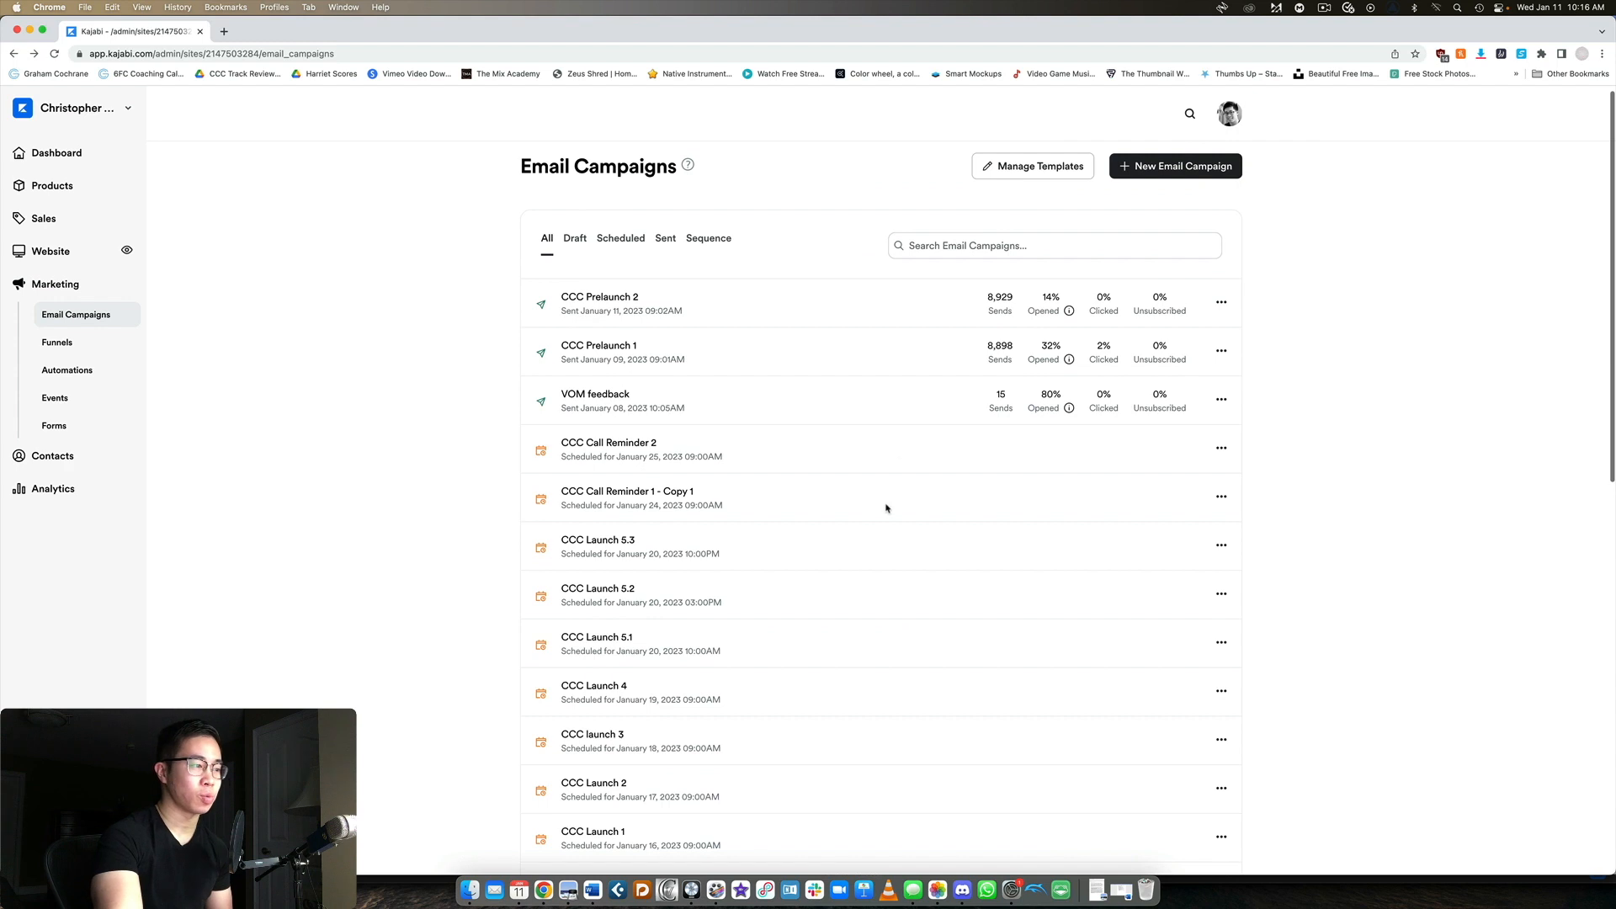